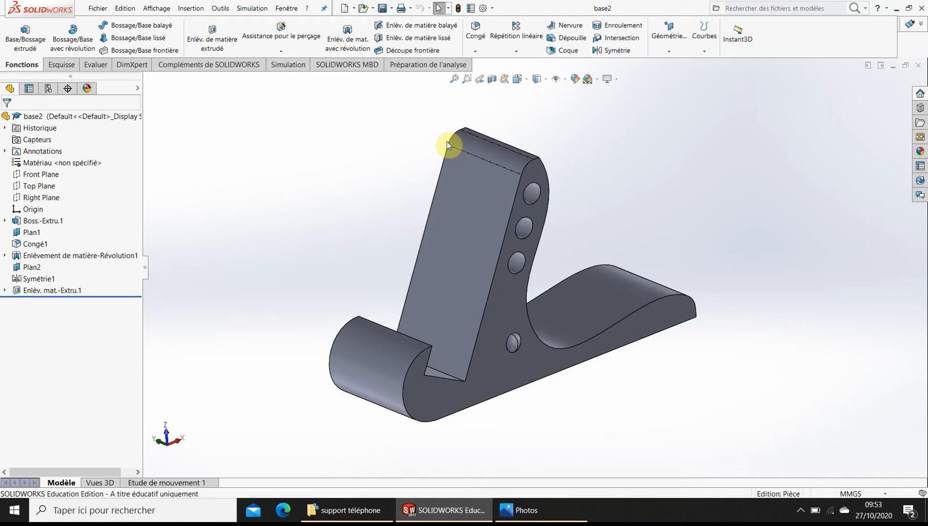
Step: Examine the base2 phone stand, switch to the open base part and look over its shape
middle_drag(503, 345, 492, 239)
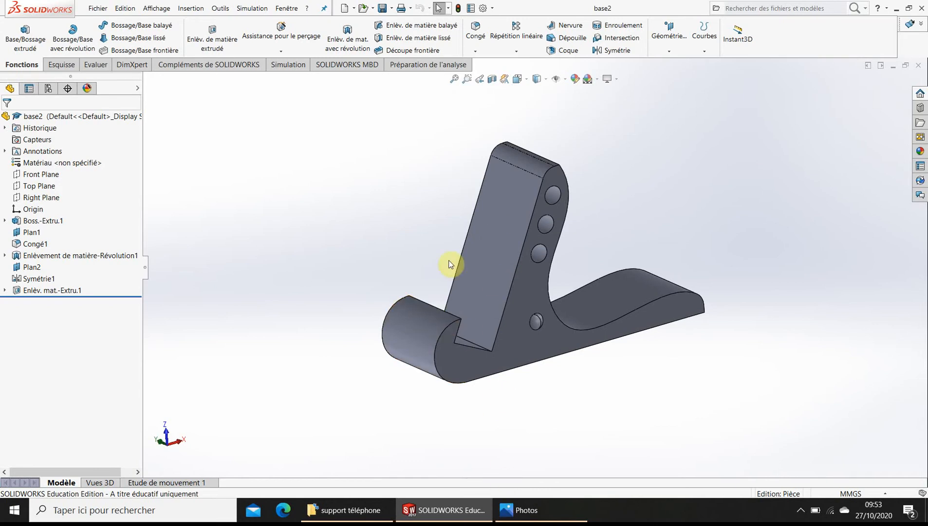
key(ctrl+Tab)
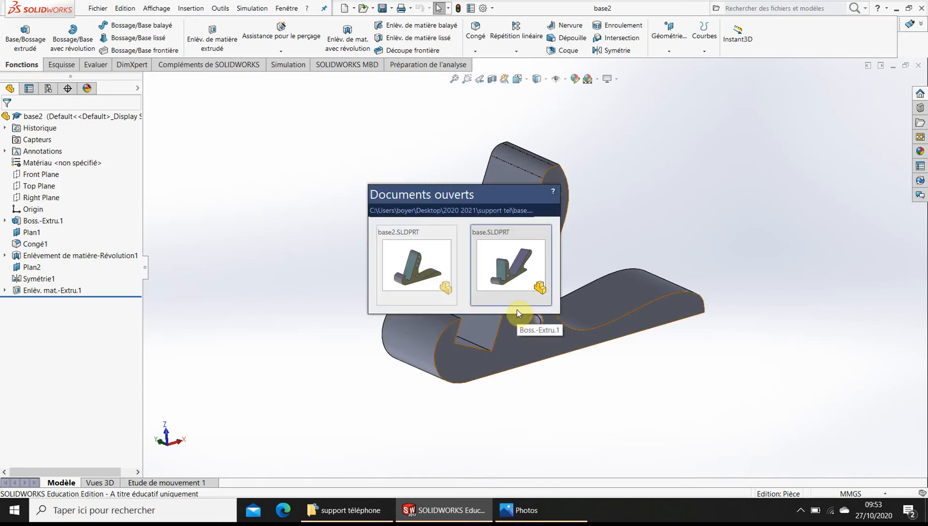
key(ctrl+Tab)
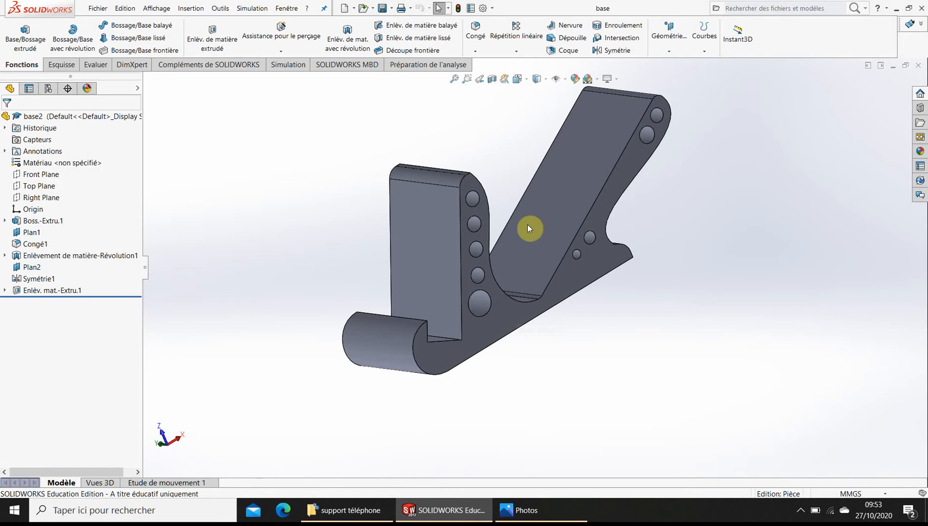
middle_drag(534, 228, 549, 292)
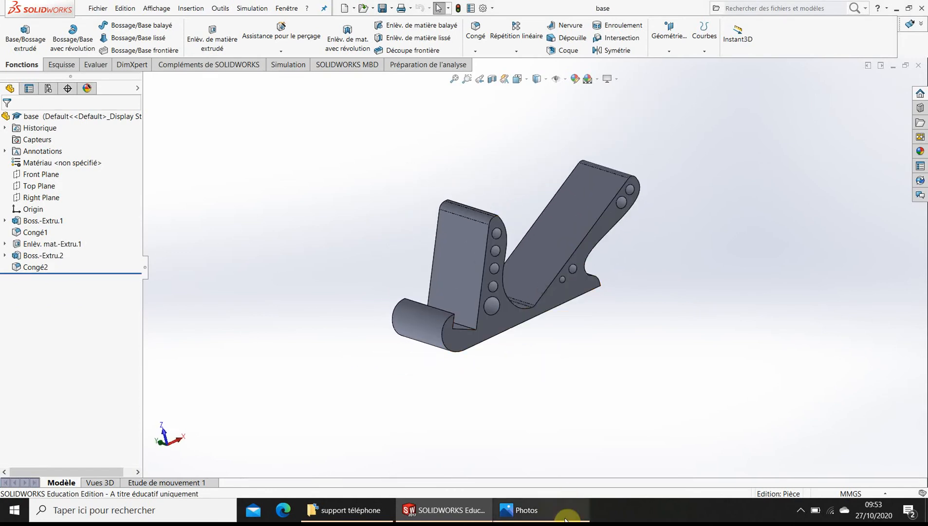
Step: Switch to Photos and look through the pictures of the printed phone stand, the phone placed on it and the 3D printer
click(555, 511)
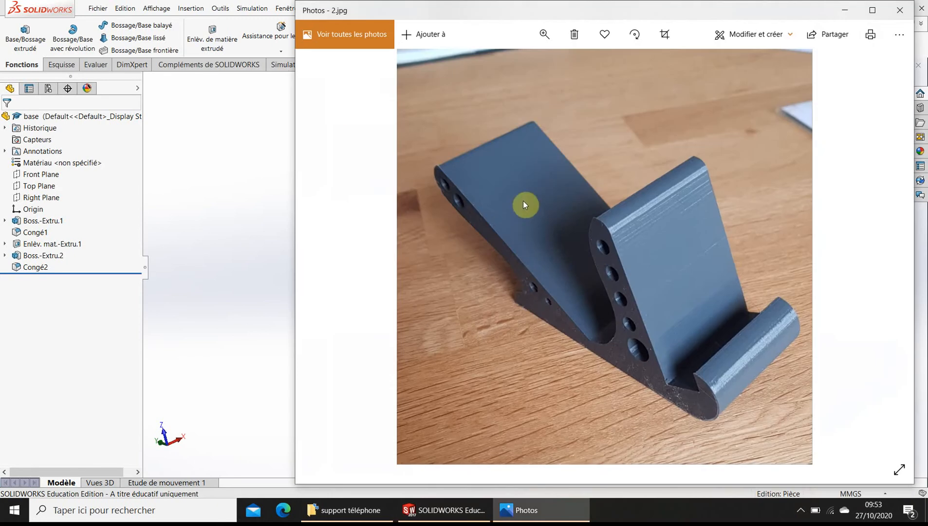
mouse_move(890, 262)
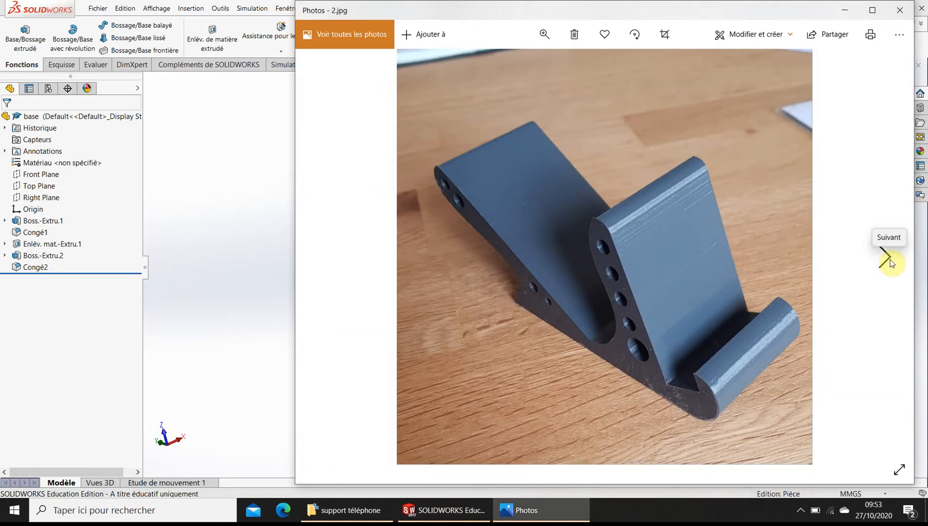
click(889, 260)
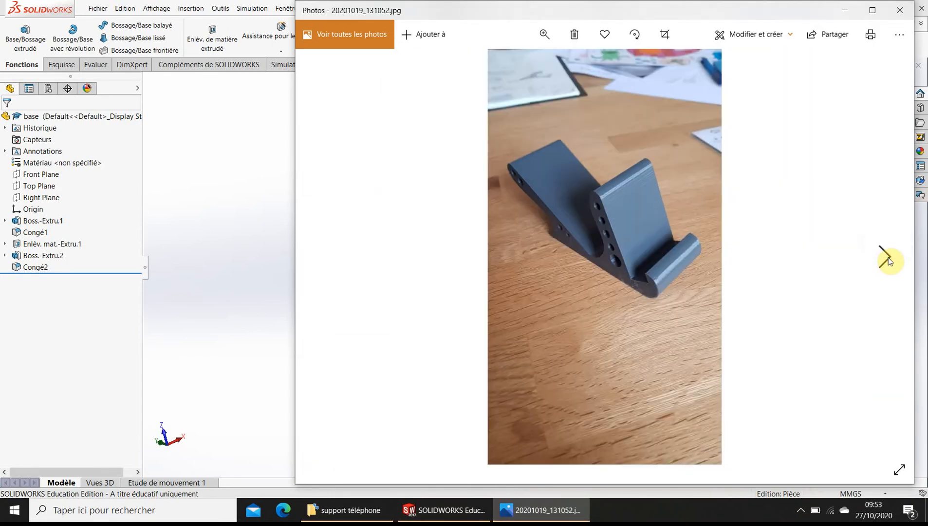
click(889, 260)
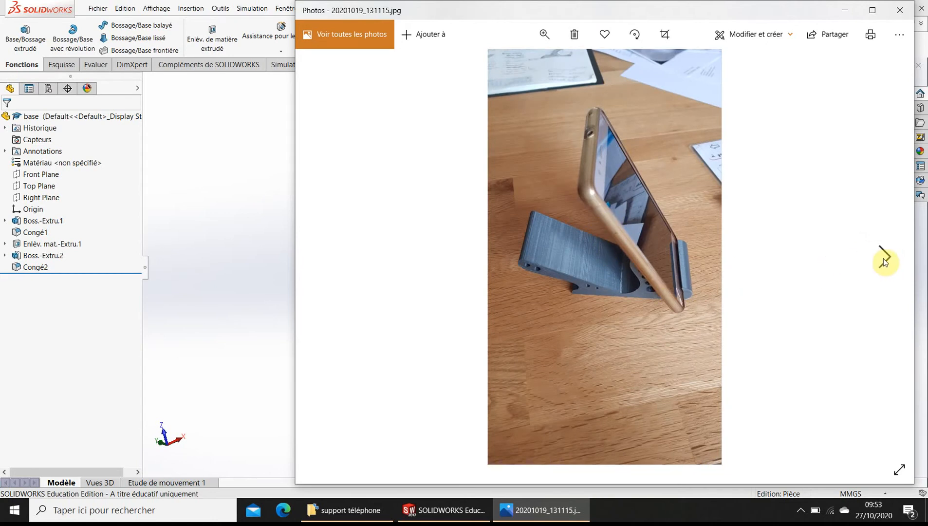
click(885, 262)
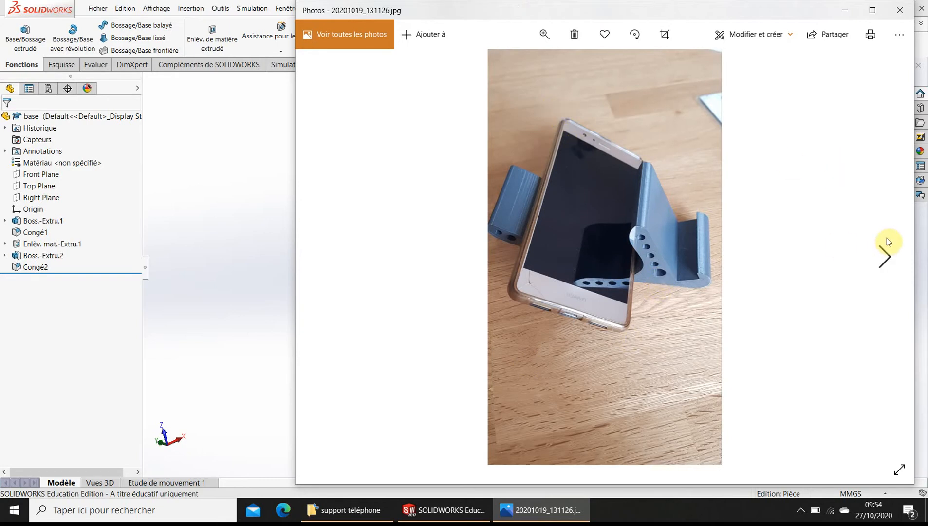
click(886, 251)
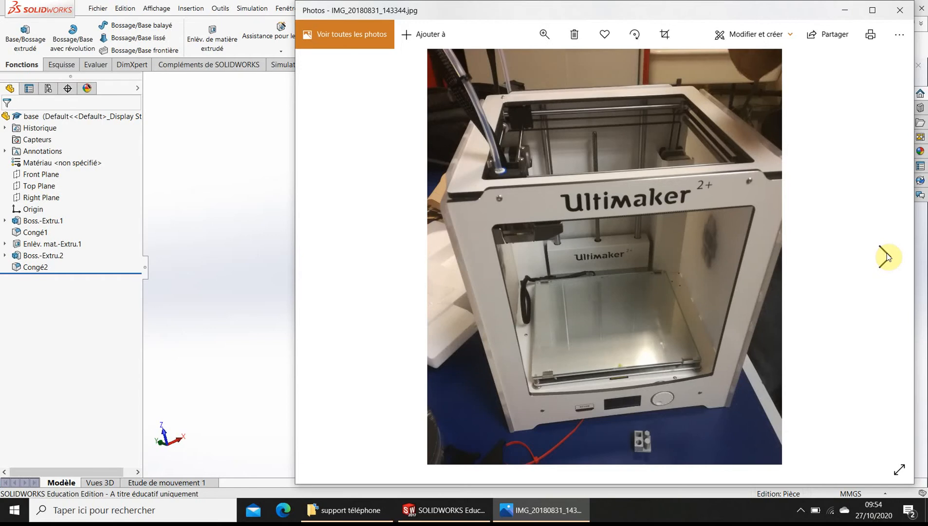
Step: Return to SOLIDWORKS and examine the base phone stand model from another angle
click(443, 510)
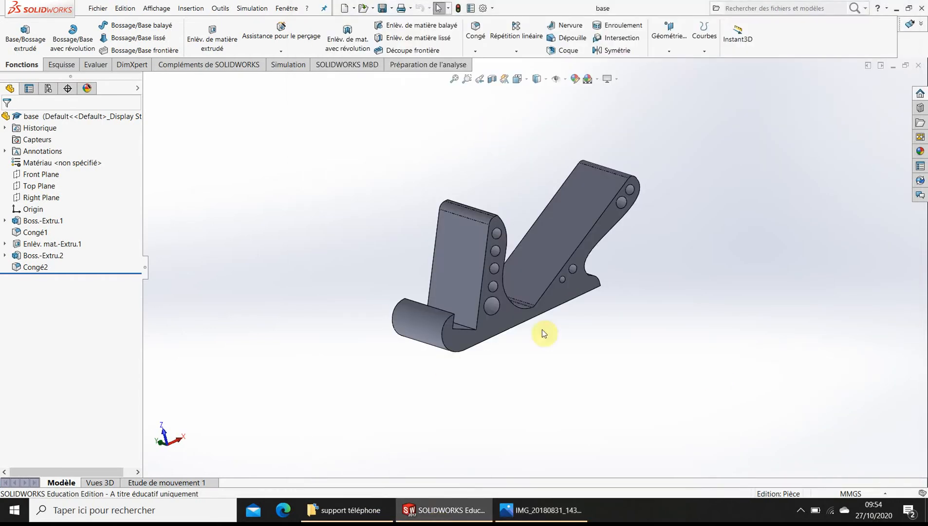
scroll(485, 307, up, 1)
middle_drag(522, 307, 494, 209)
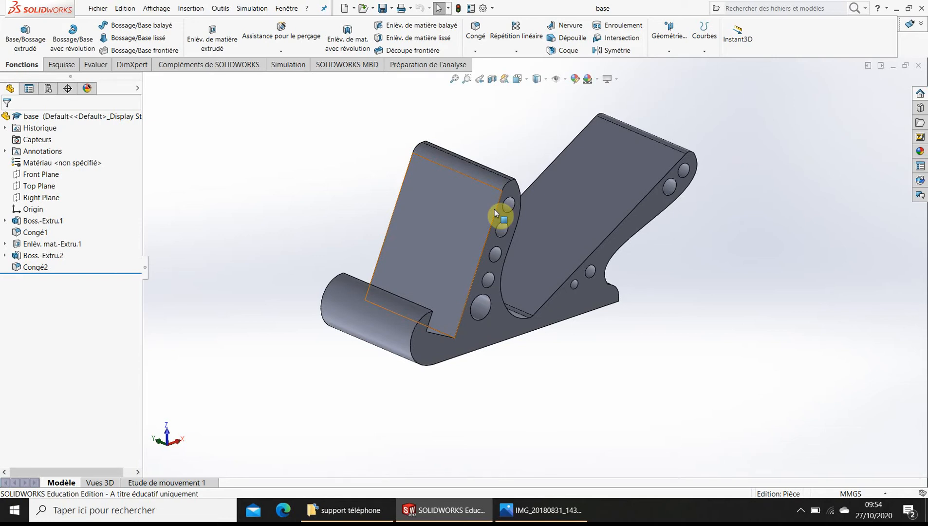
Step: Create a new part document
click(89, 10)
click(122, 25)
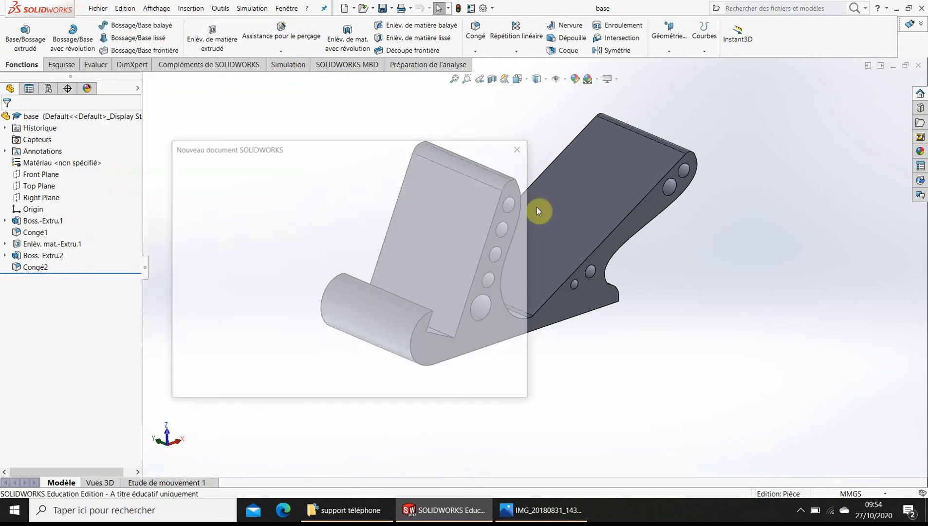
click(392, 379)
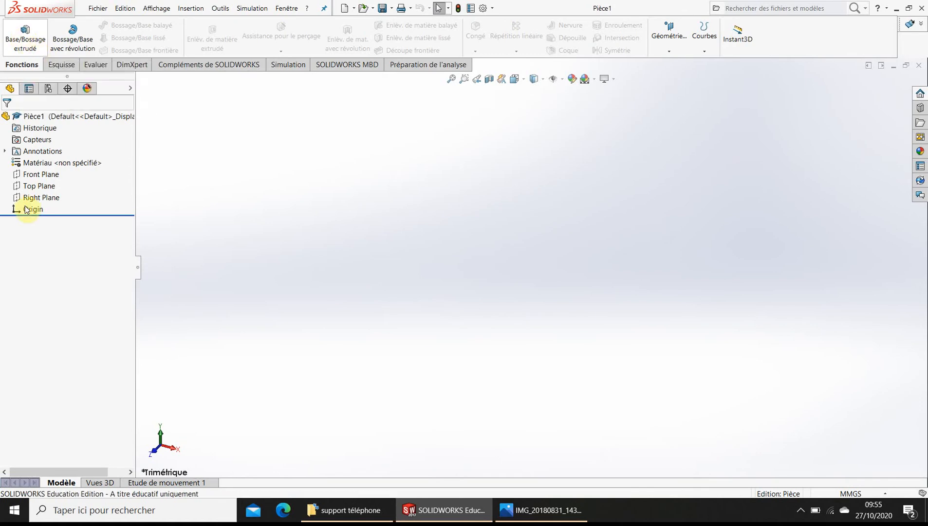
Step: Orient the view normal to the Front Plane and open a sketch on that plane
click(38, 176)
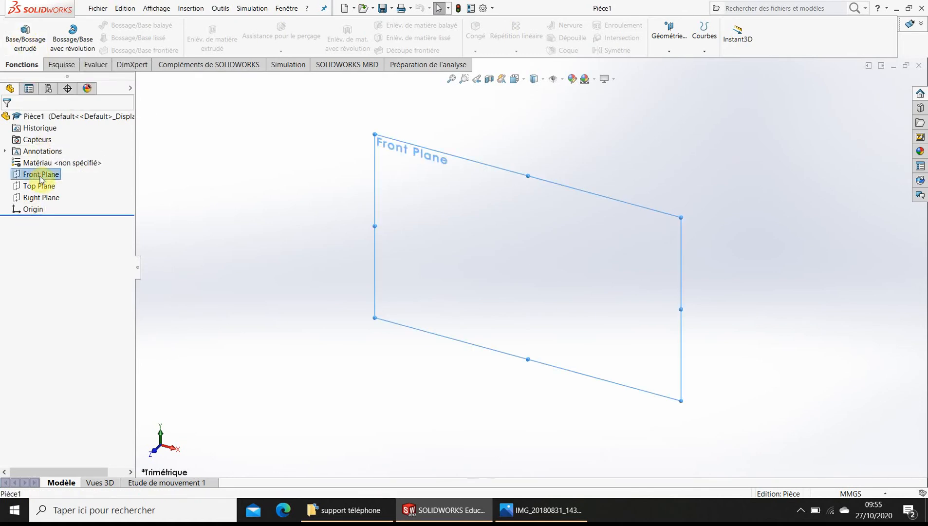
key(space)
click(364, 370)
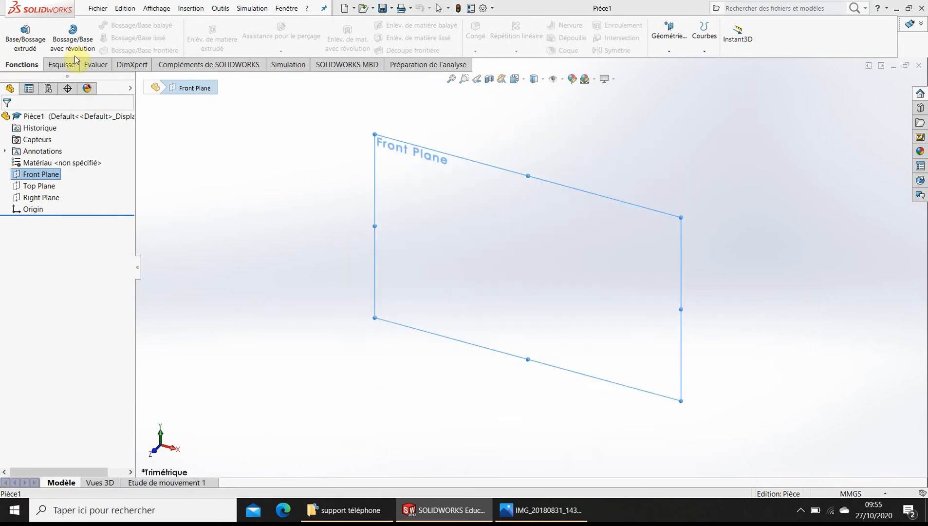
click(58, 66)
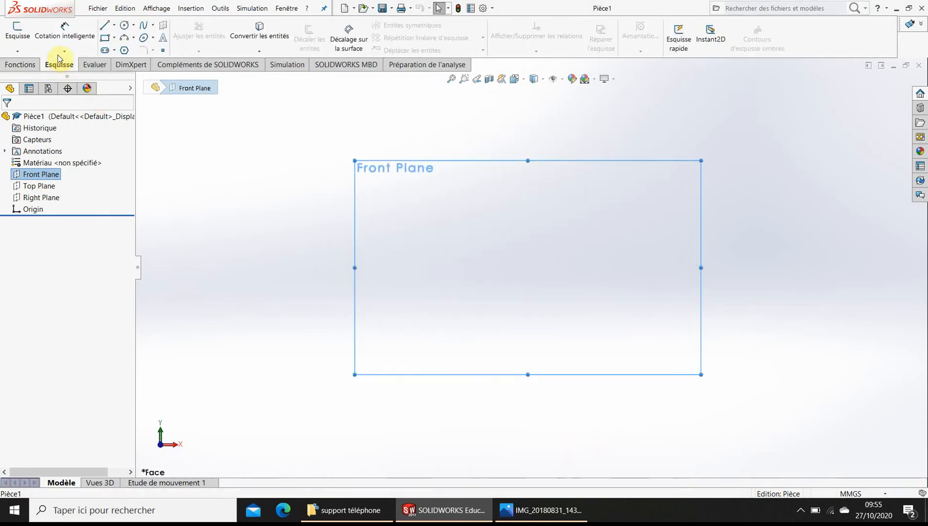
click(18, 30)
Step: Sketch a horizontal base line about 78 mm long from the origin, with a short vertical line rising from its far end
click(105, 25)
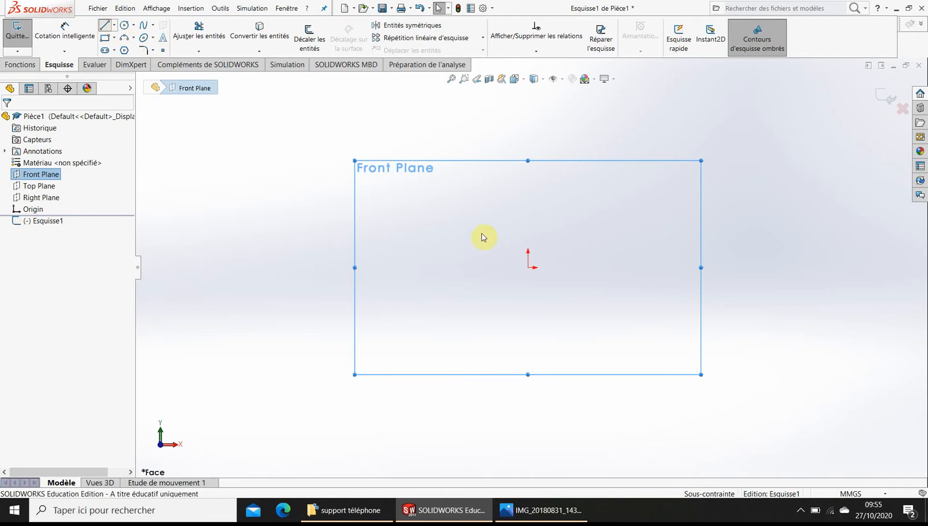
click(528, 267)
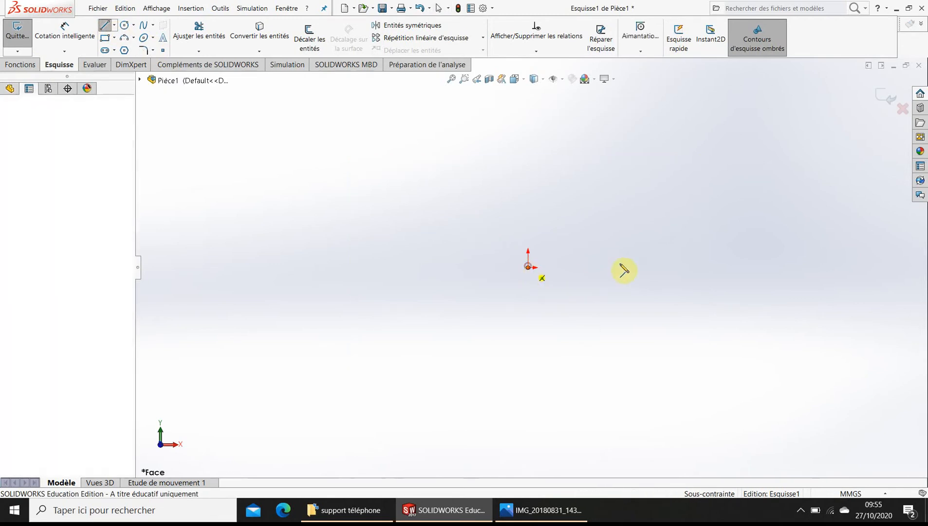
click(681, 268)
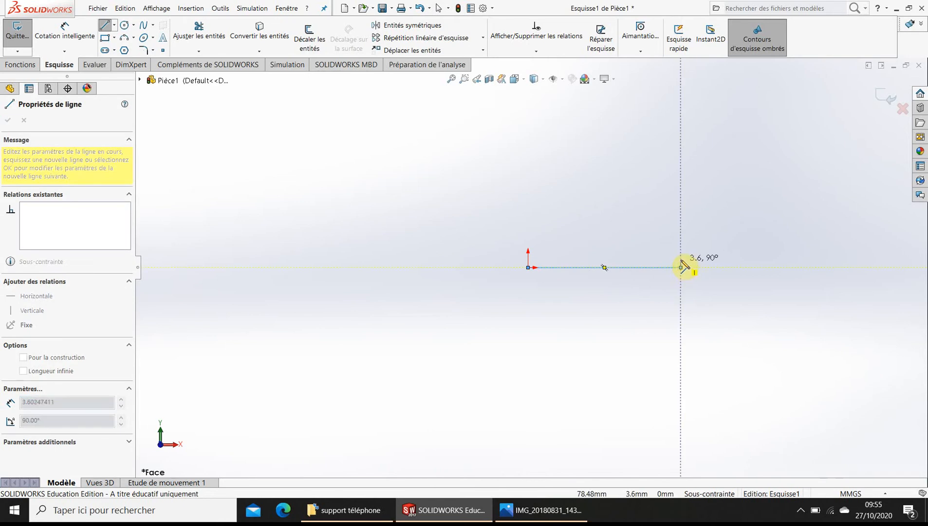
click(103, 27)
Step: Sketch a chain of perpendicular lines above the origin forming the phone slot, ending in an inclined support line about 66 mm long
click(104, 26)
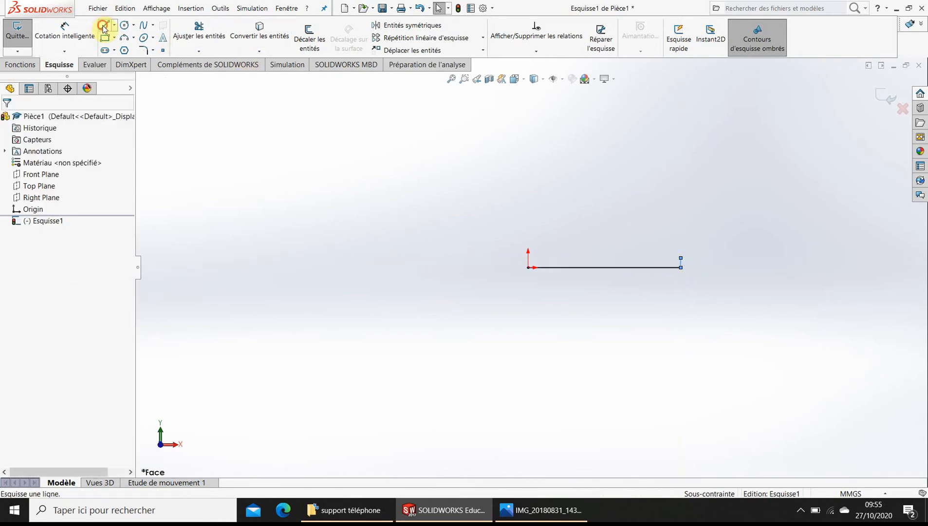
click(529, 242)
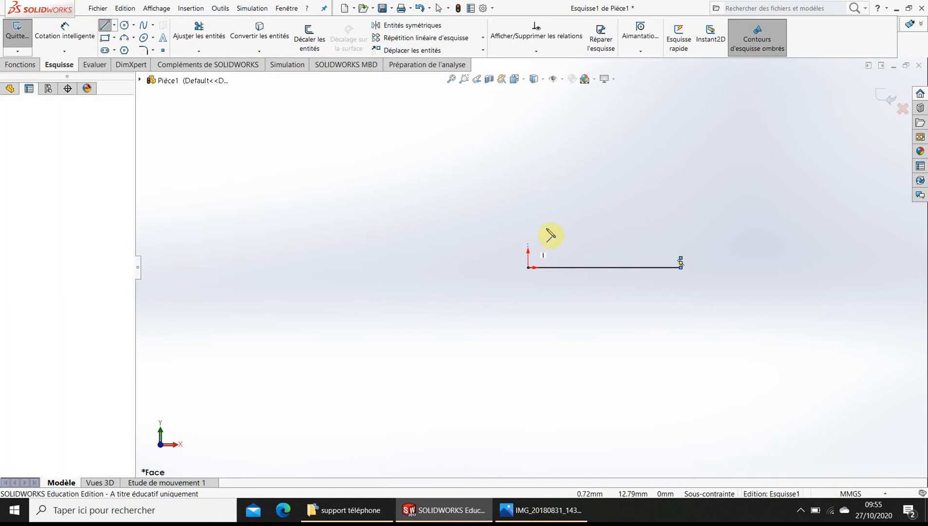
click(556, 227)
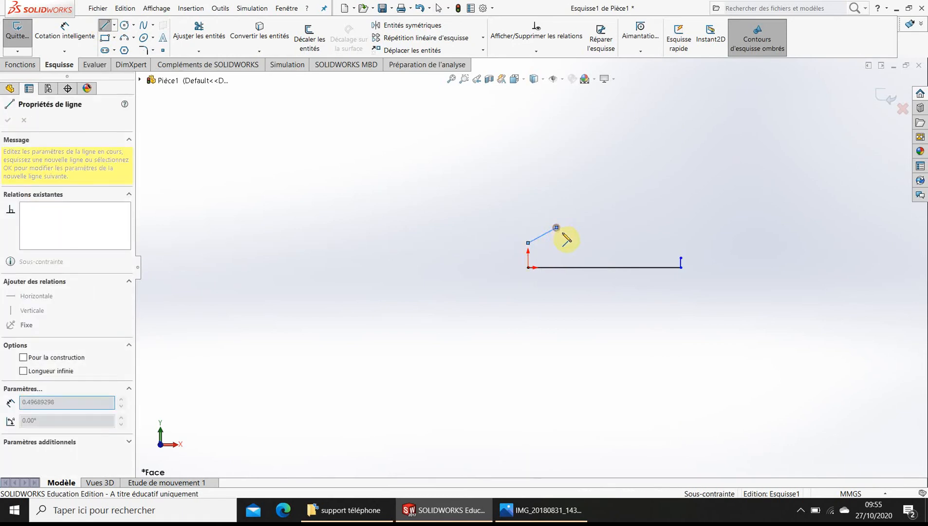
click(551, 260)
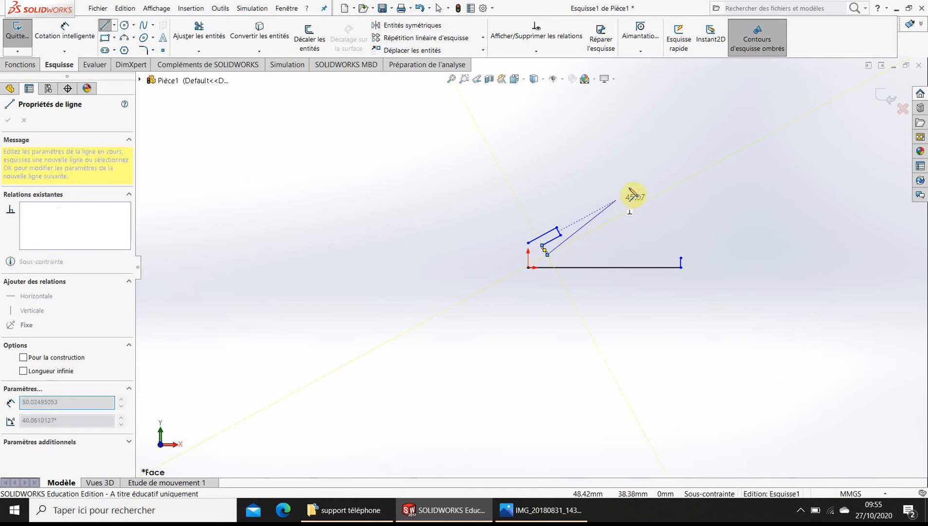
click(661, 194)
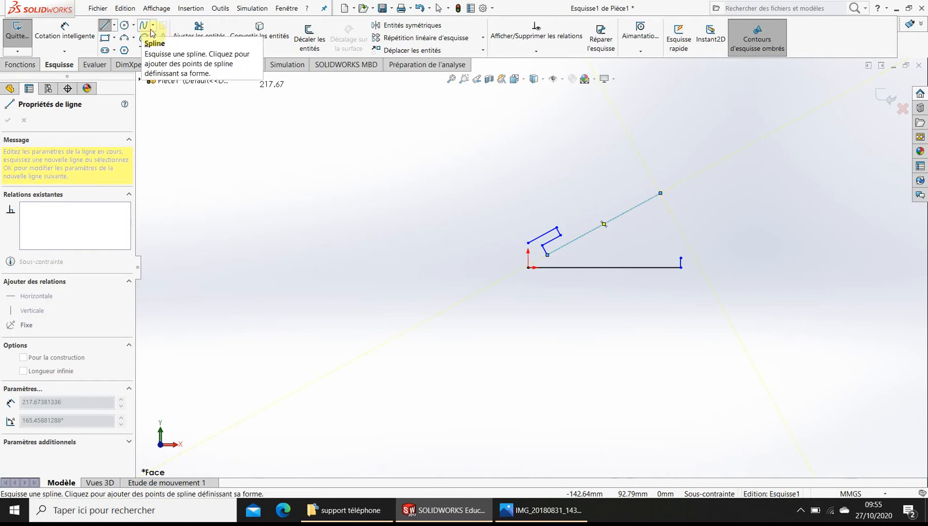
Step: Dimension the angle between the long inclined line and the base line at 50°, and revise it to 60°
click(64, 30)
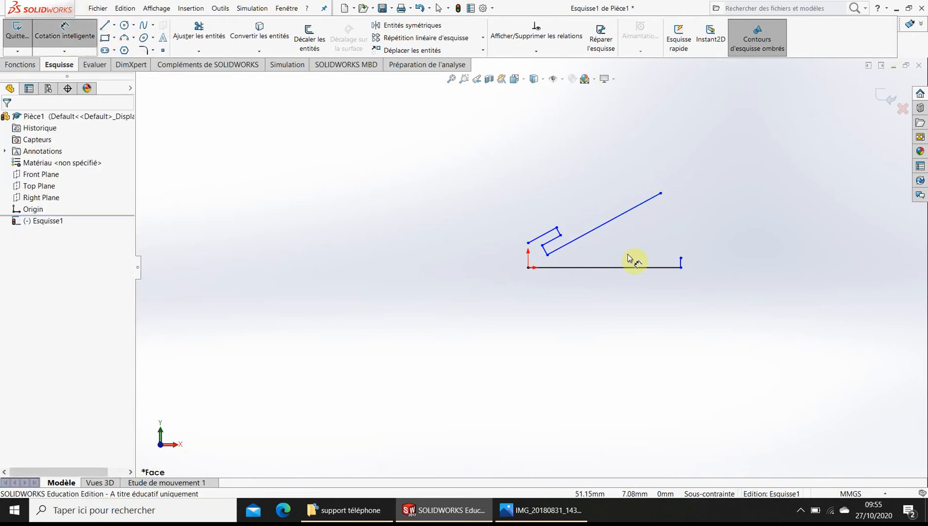
click(585, 237)
click(597, 267)
click(646, 258)
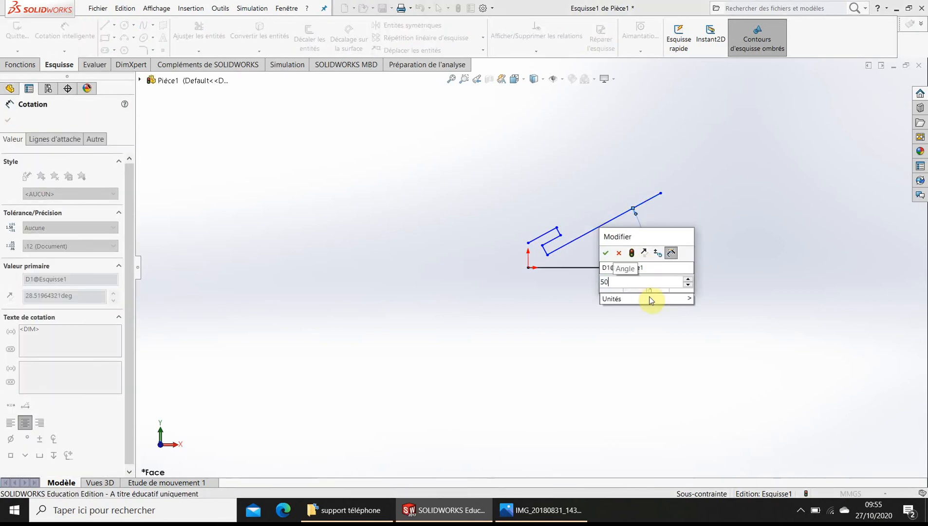
key(Return)
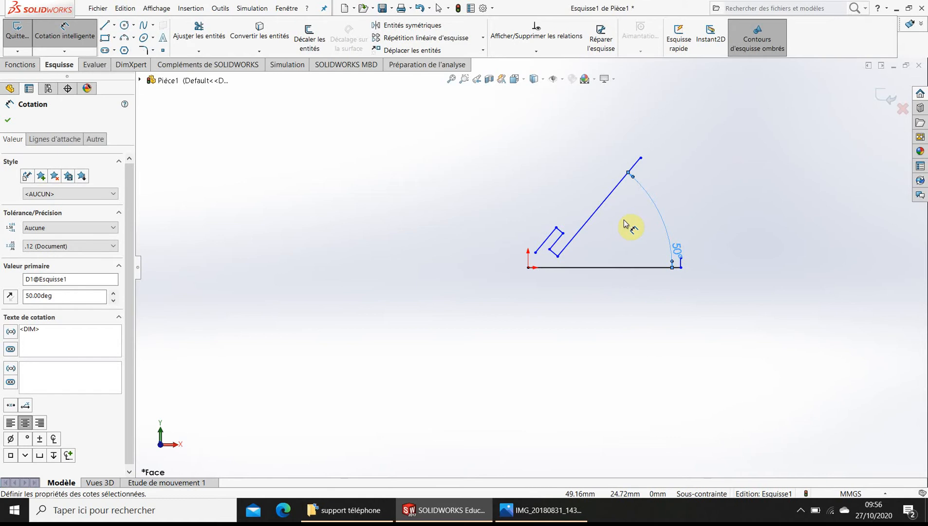
double_click(676, 251)
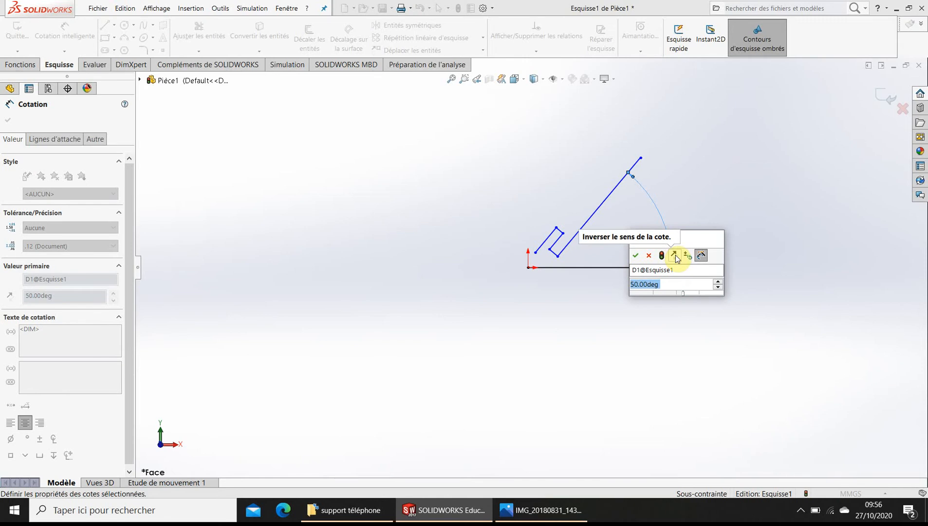
key(Return)
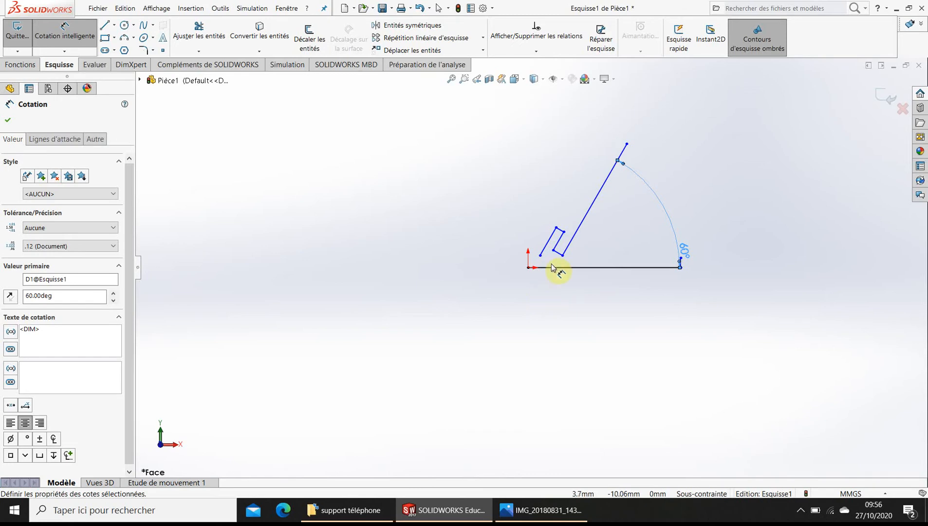
click(63, 37)
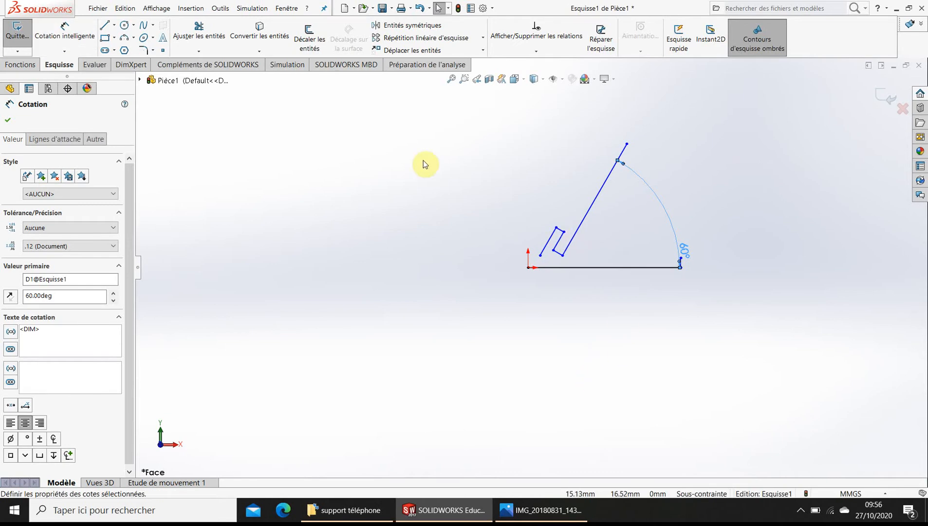
Step: Dimension the phone slot's width at 15 mm, between the slot's inner lip line and the long inclined support line
click(64, 30)
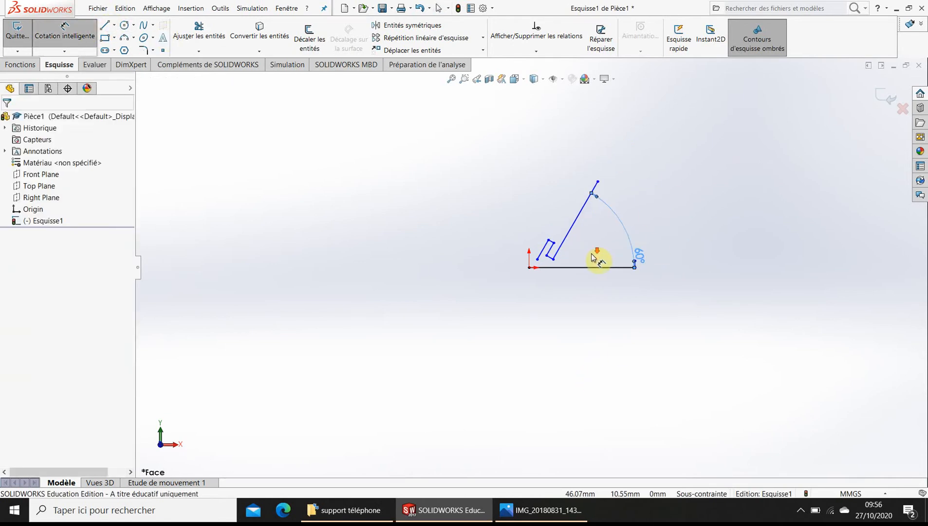
scroll(559, 273, down, 2)
scroll(482, 234, down, 4)
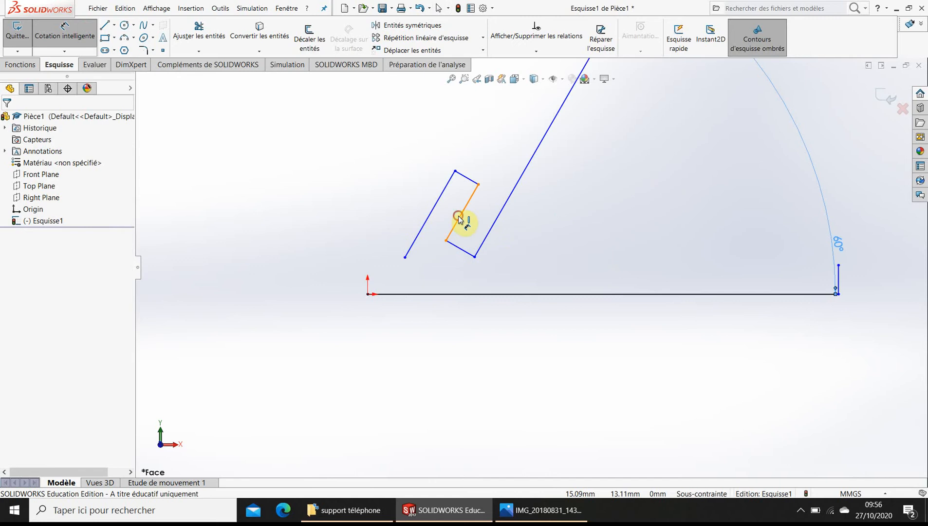
click(481, 227)
click(489, 233)
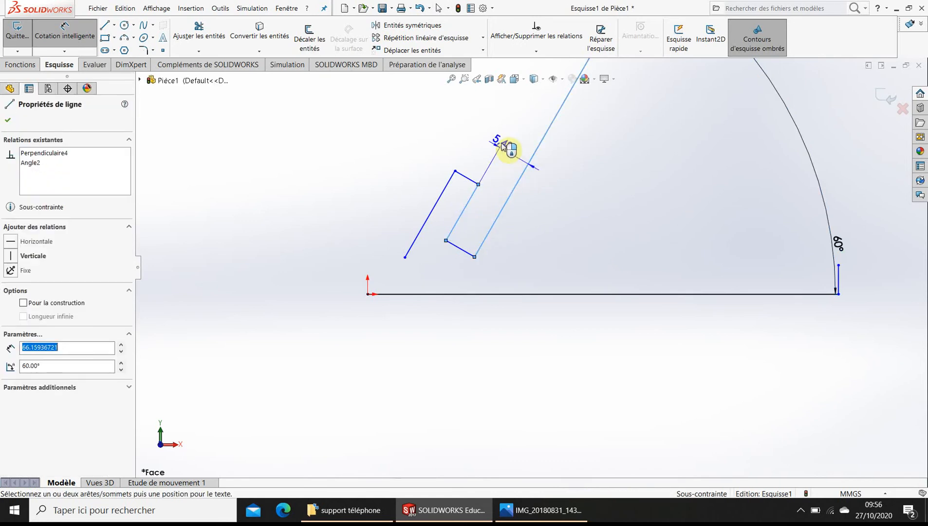
click(502, 146)
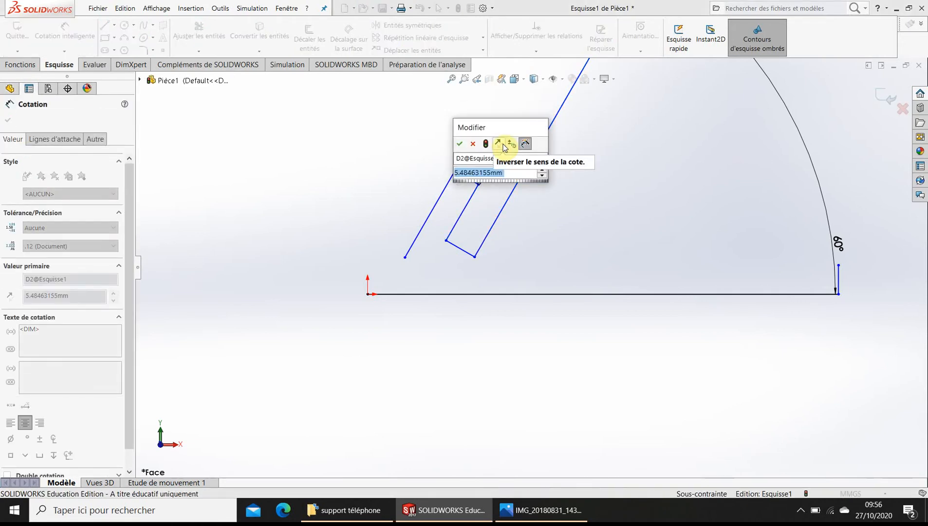
key(Return)
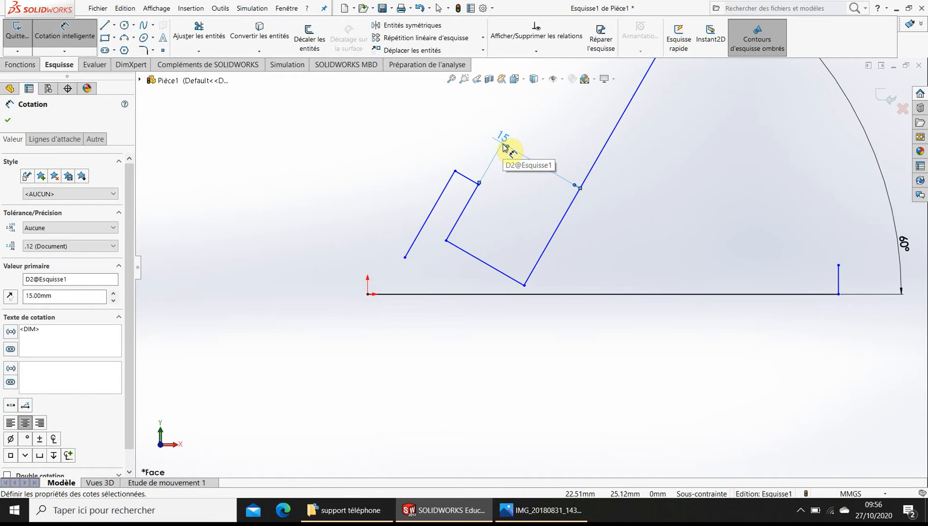
Step: Dimension the front lip's thickness between its two parallel lines at 3 mm, and revise it to 4 mm
click(428, 224)
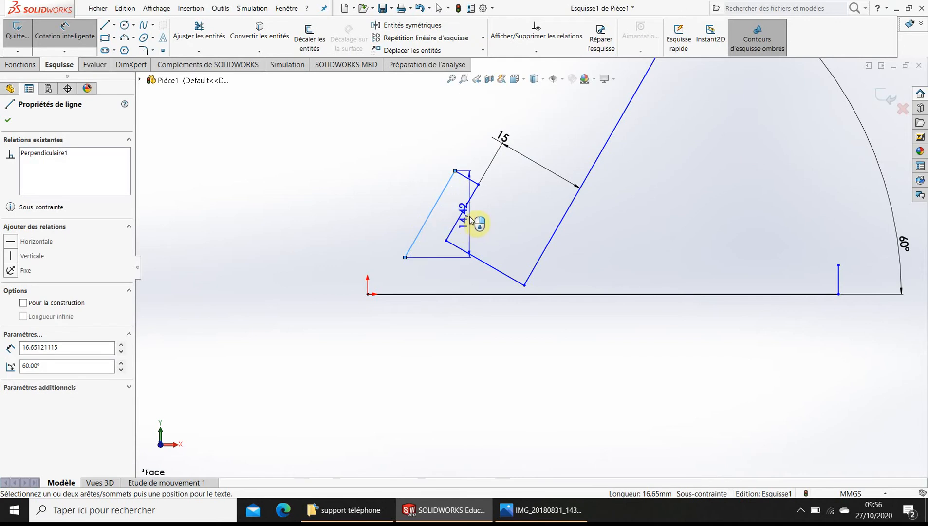
click(462, 220)
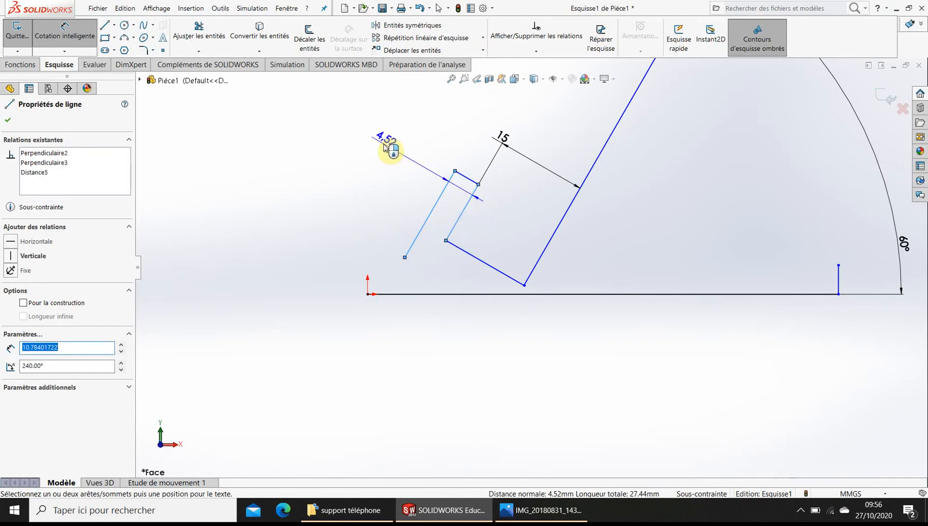
click(365, 183)
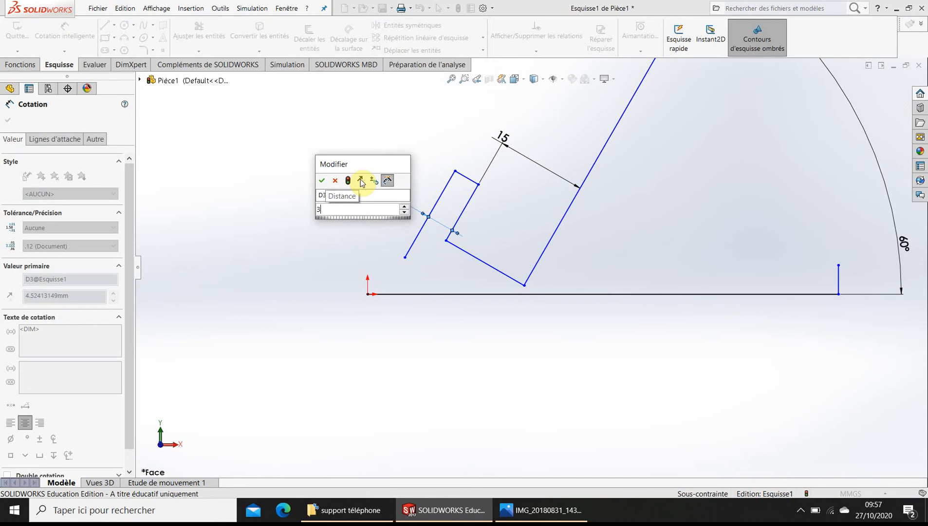
key(Return)
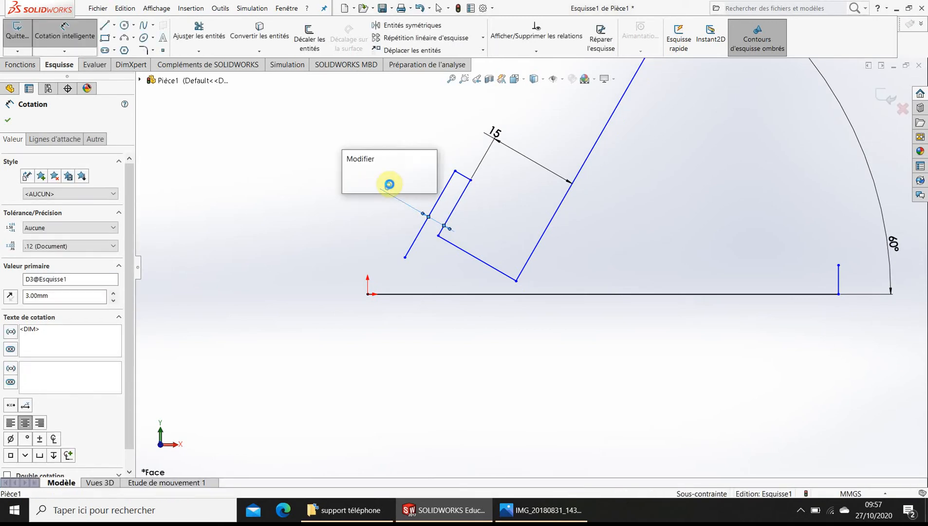
double_click(389, 188)
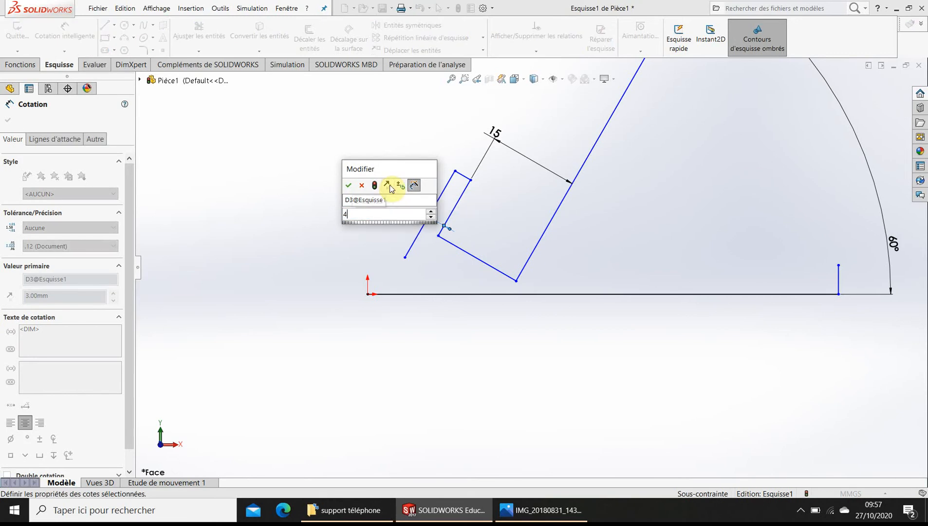
key(Return)
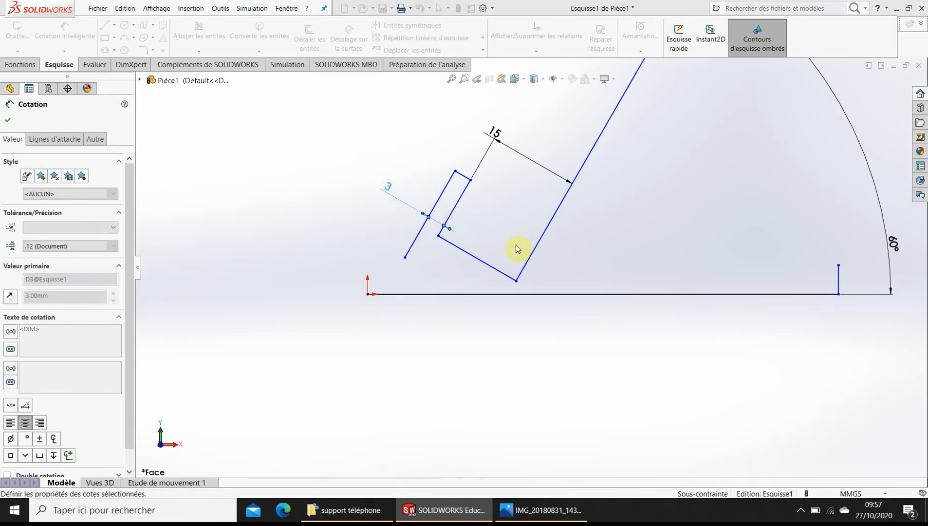
Step: Leave dimensioning and shift the slot and support line chain up and toward the origin side, further clear of the base line
scroll(548, 255, up, 6)
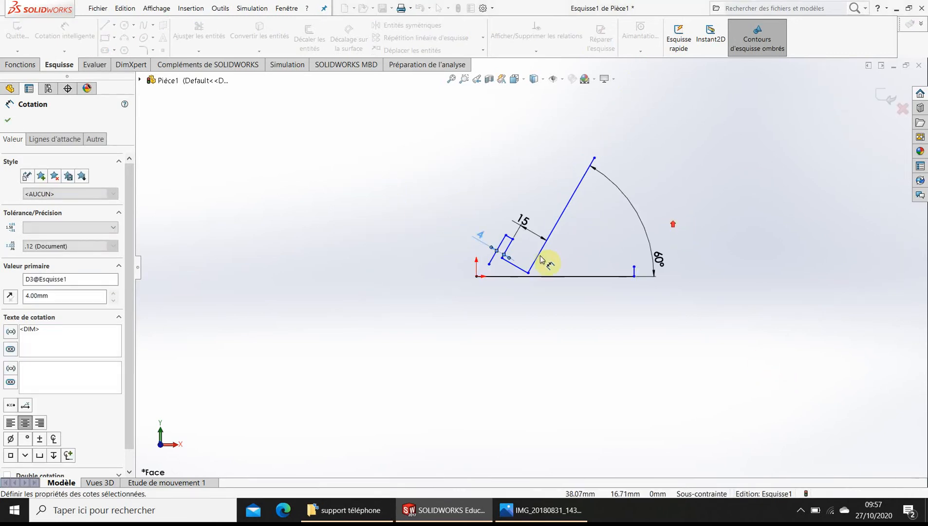
scroll(555, 275, down, 3)
scroll(555, 275, down, 1)
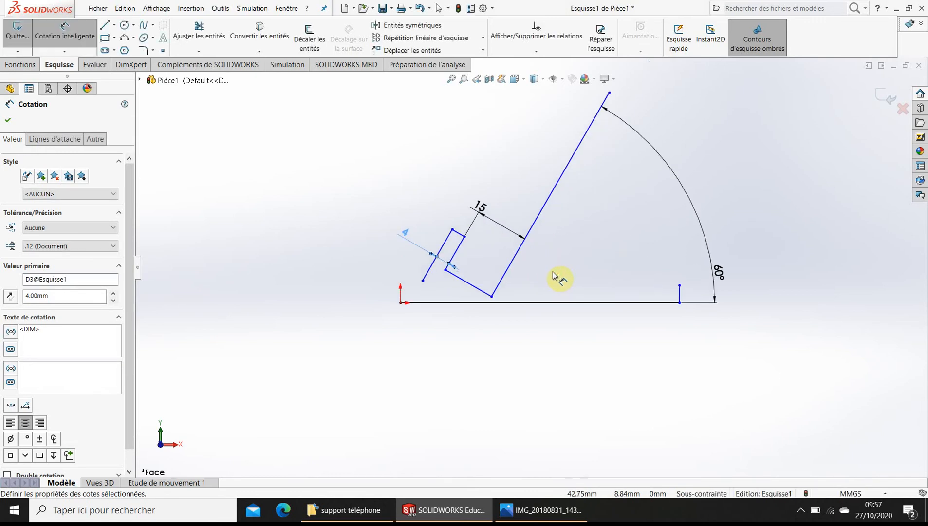
key(Escape)
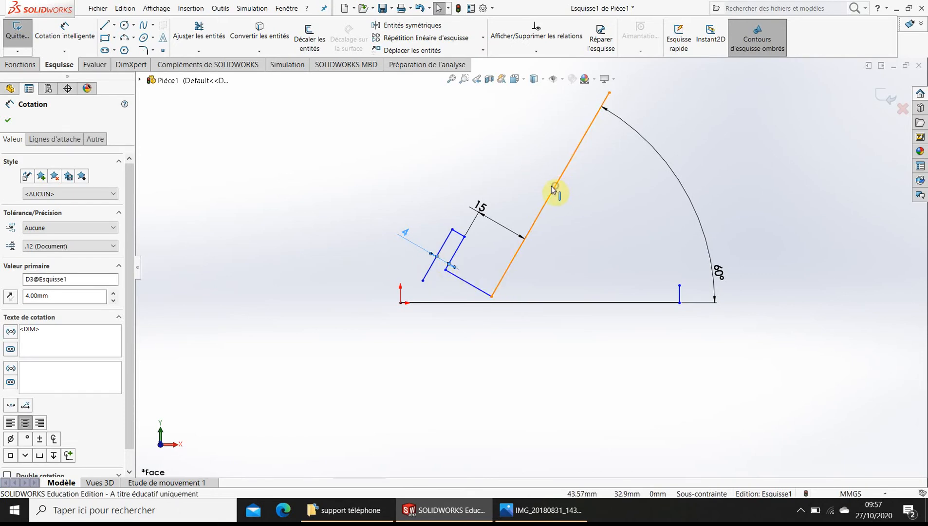
drag(532, 184, 505, 186)
click(497, 384)
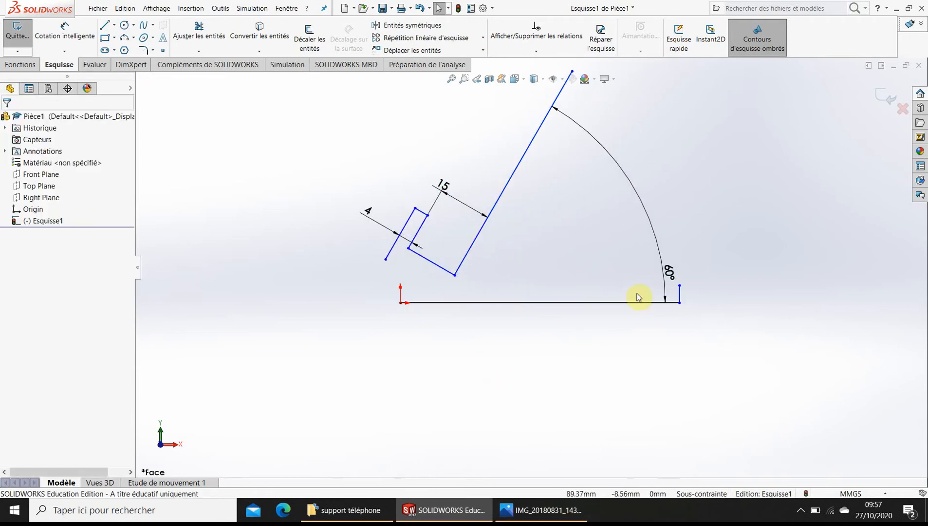
scroll(531, 266, up, 1)
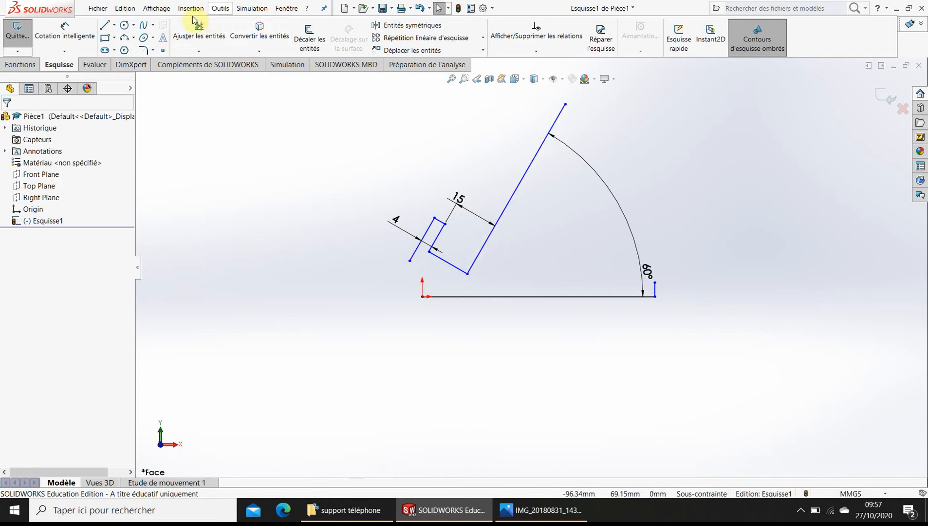
Step: Draw a three-point spline bulging outward from the lower end of the front lip's outer line to the origin
click(145, 26)
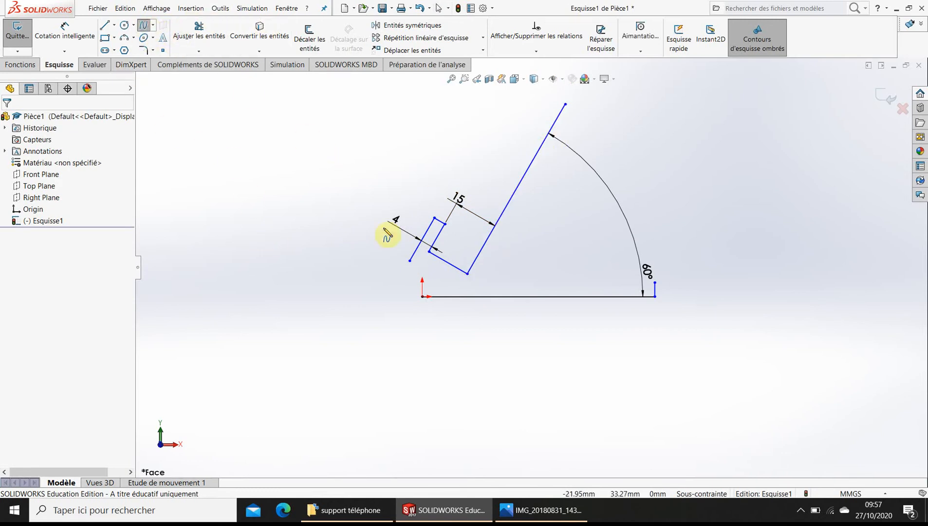
click(408, 268)
click(402, 277)
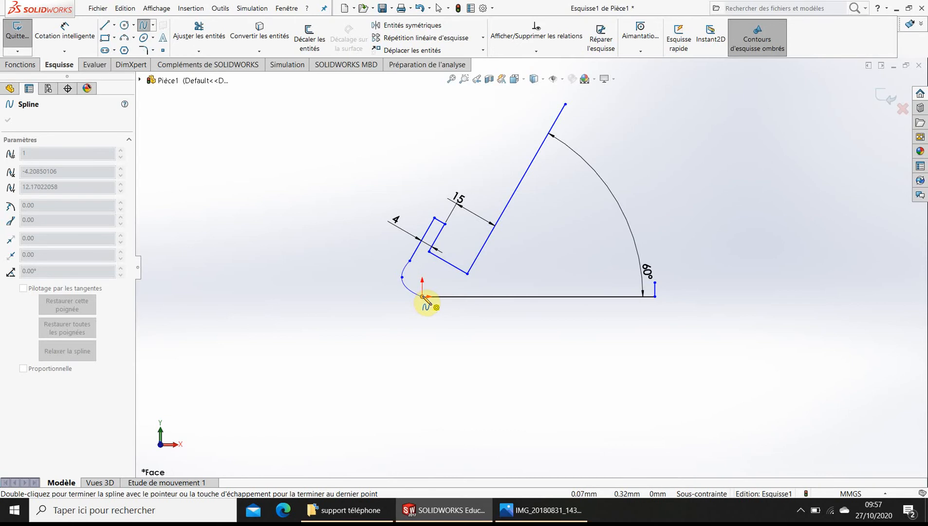
double_click(423, 297)
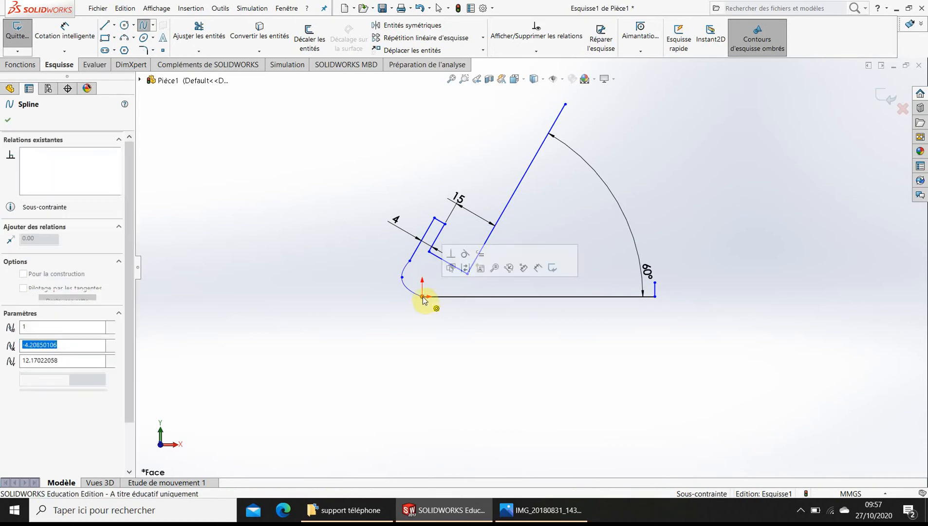
click(142, 26)
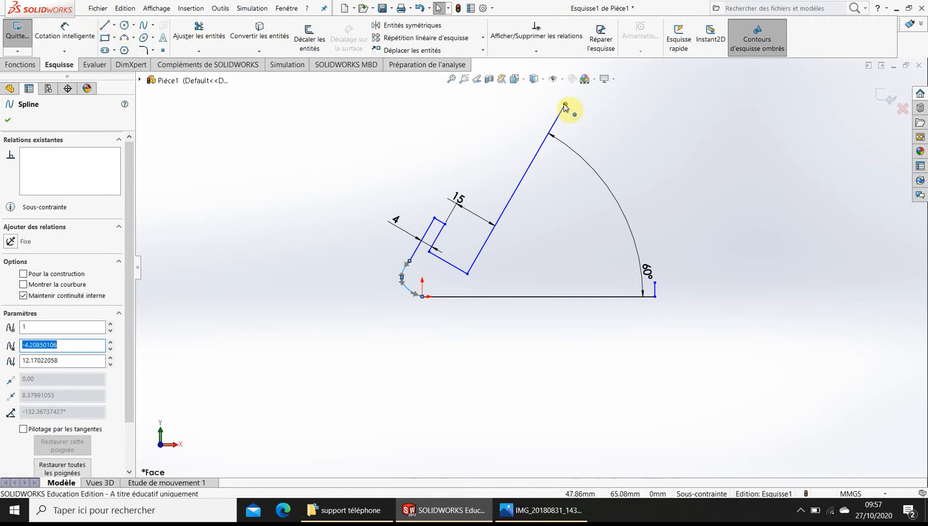
Step: Draw a short horizontal line outward from the upper end of the inclined support line and dimension it at 5 mm
click(111, 28)
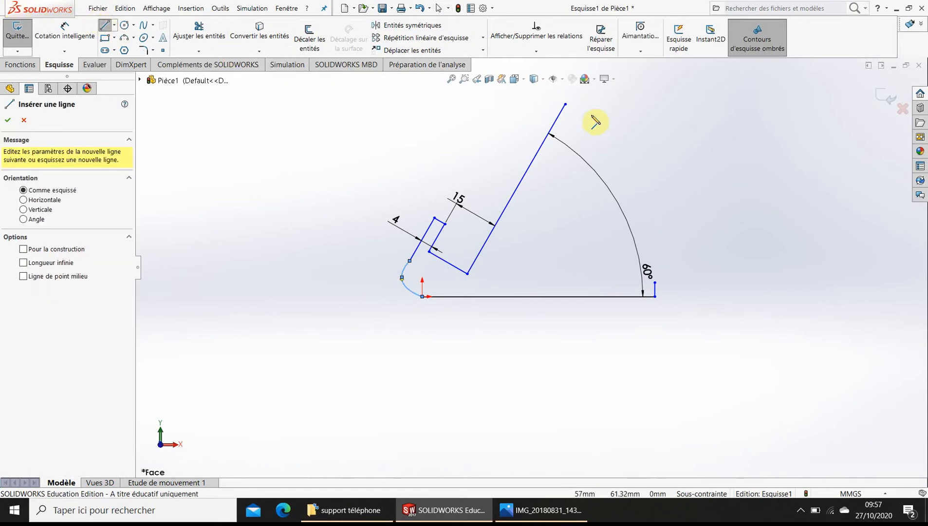
click(565, 105)
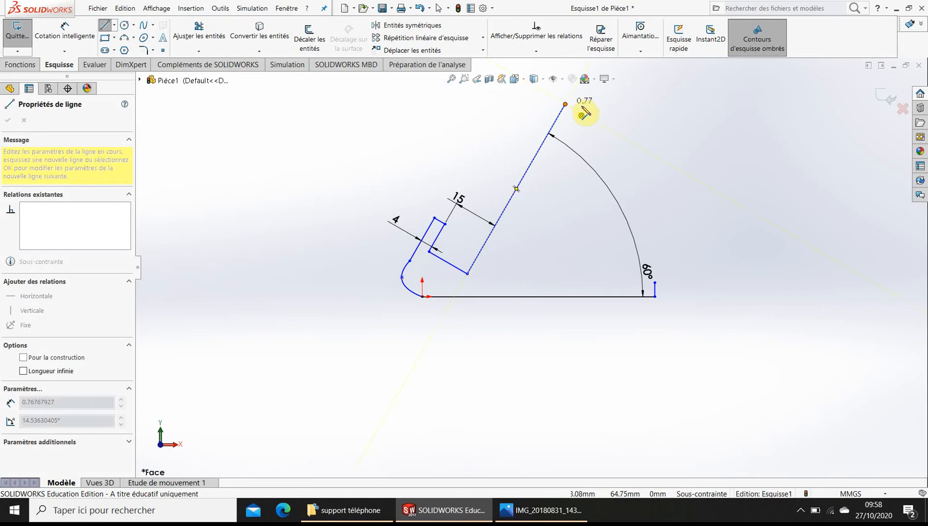
click(582, 104)
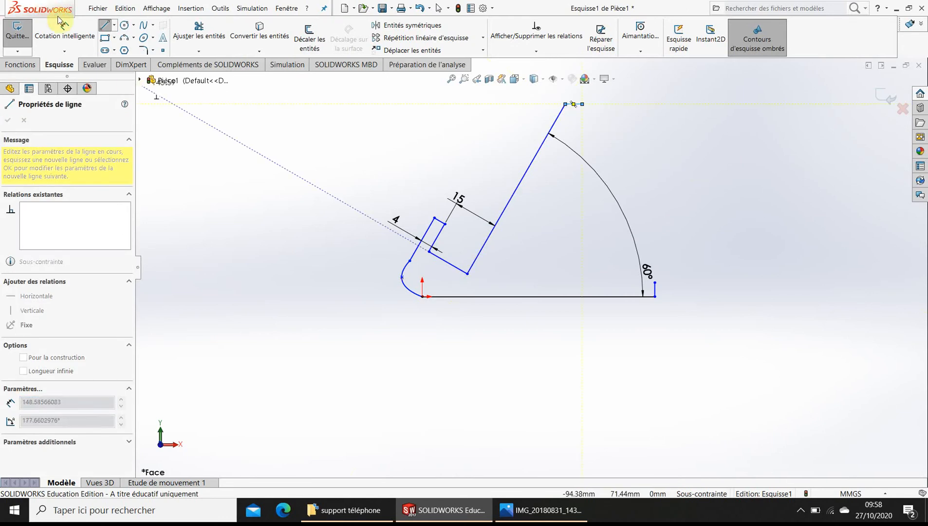
click(65, 30)
click(577, 106)
click(584, 124)
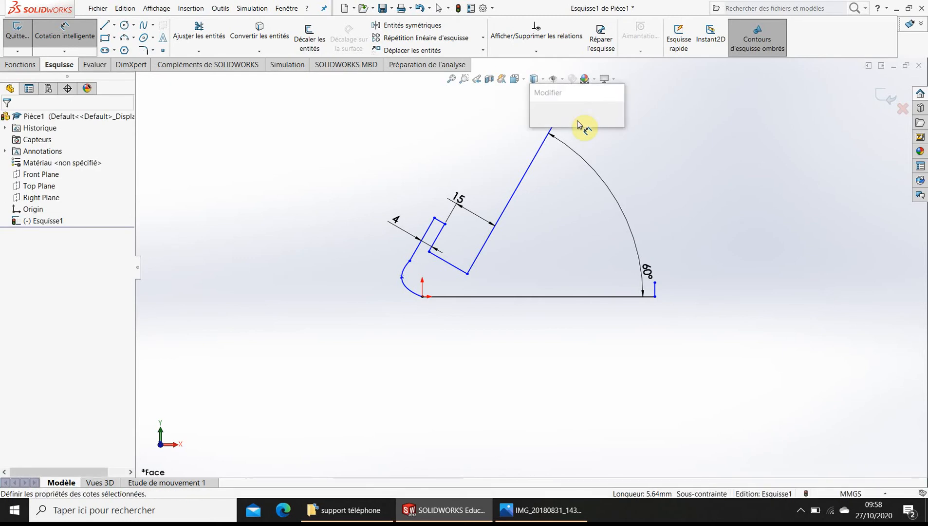
text(5)
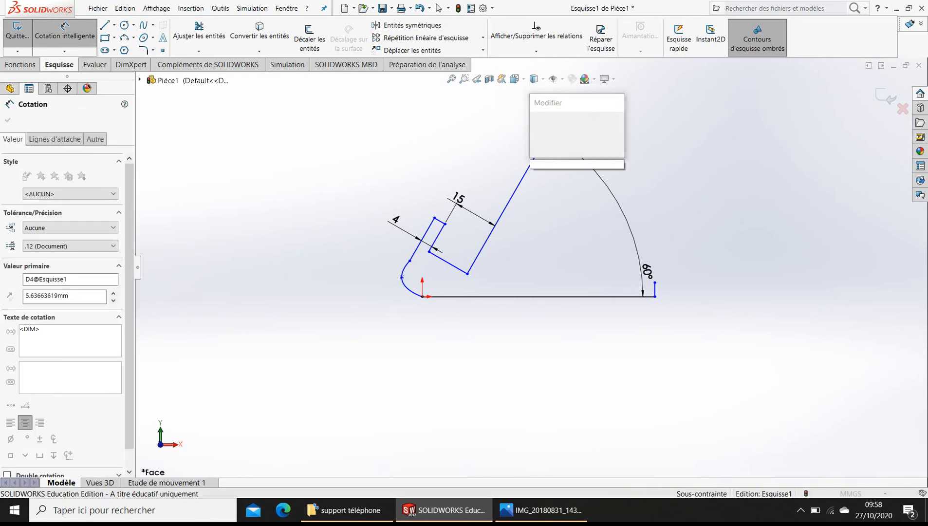
key(Return)
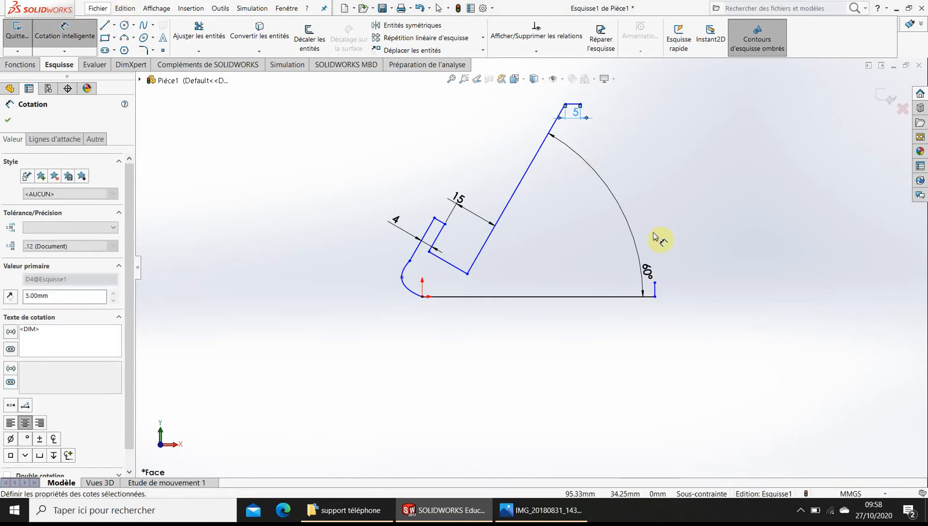
Step: Dimension the short vertical line at the far end of the base at 5 mm
click(683, 296)
click(681, 297)
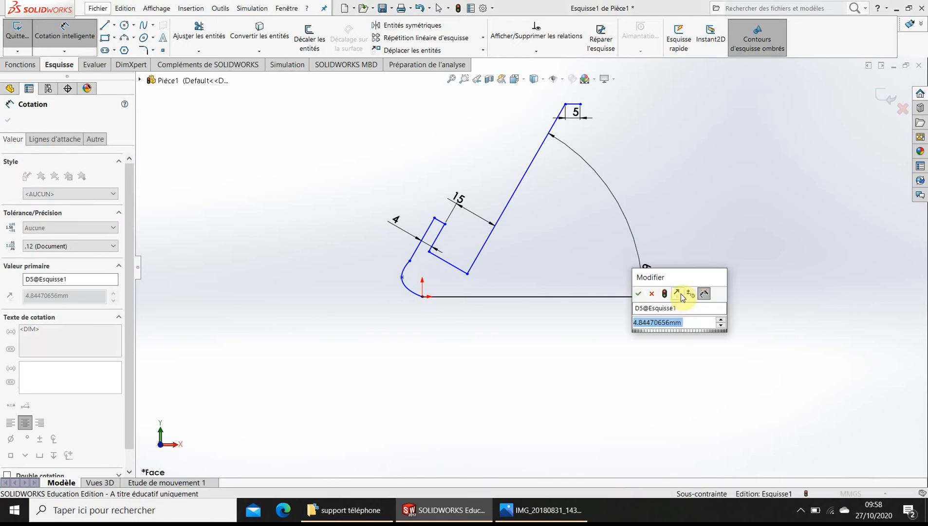
text(5)
key(Return)
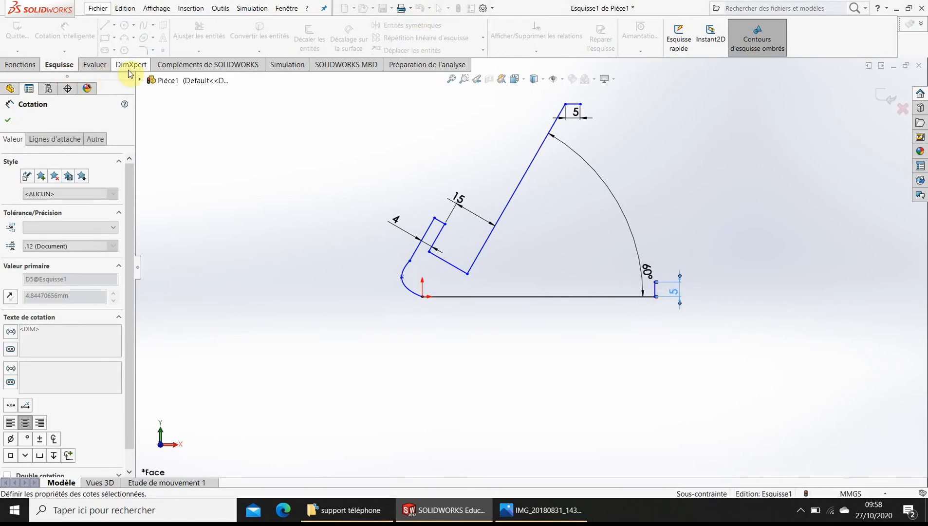
Step: Close the profile with a three-point spline from the short top line to the short vertical line, moving its middle point to about X 43.95, Y 16.30 mm
click(143, 26)
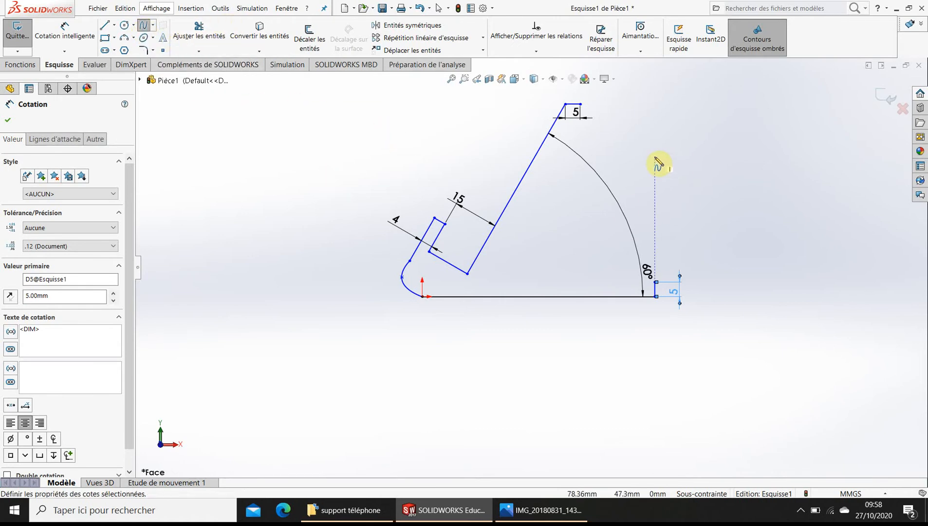
click(579, 104)
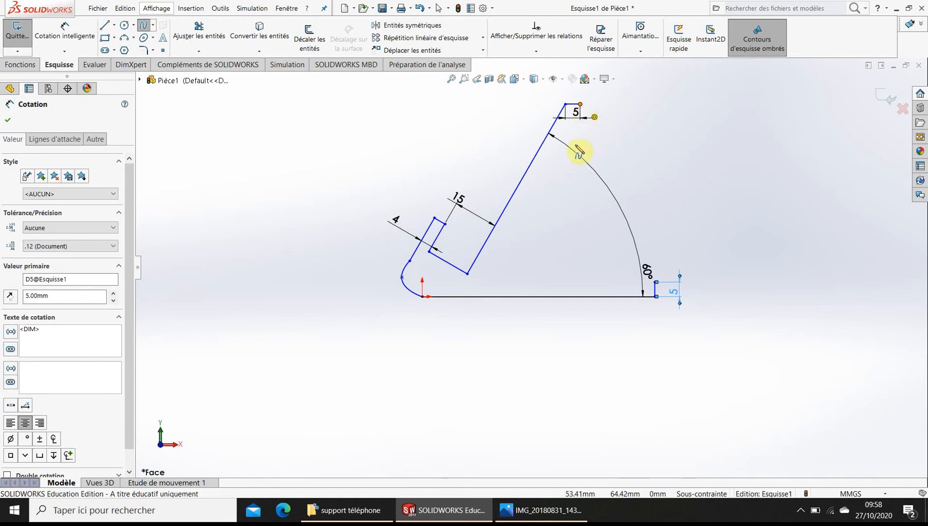
click(529, 237)
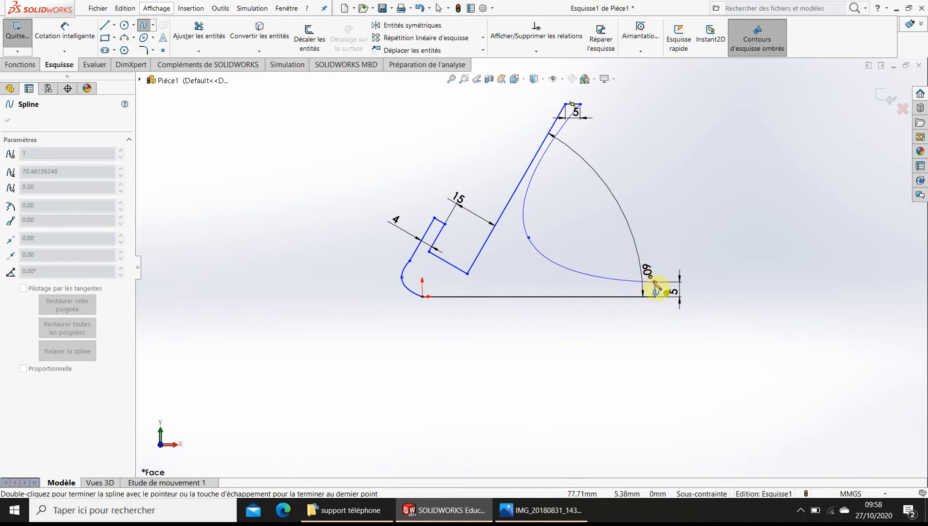
double_click(652, 282)
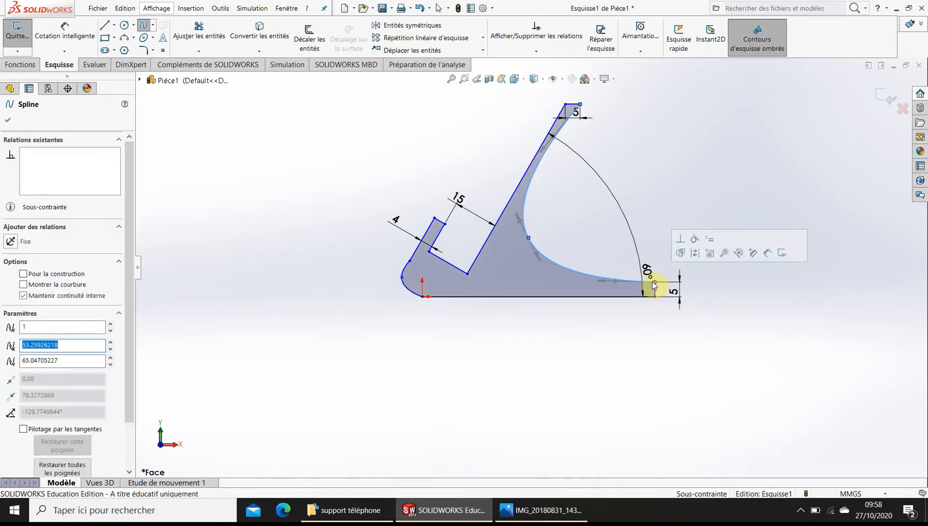
click(141, 26)
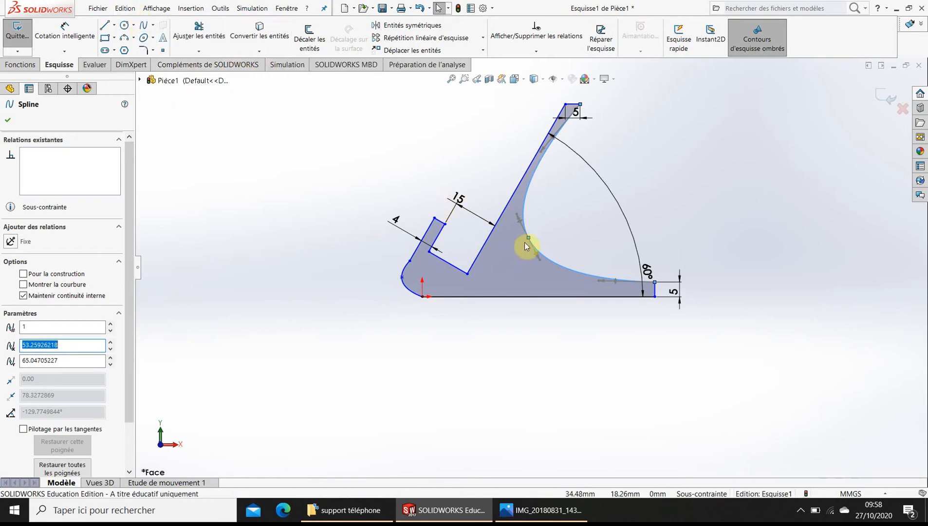
drag(529, 236, 552, 248)
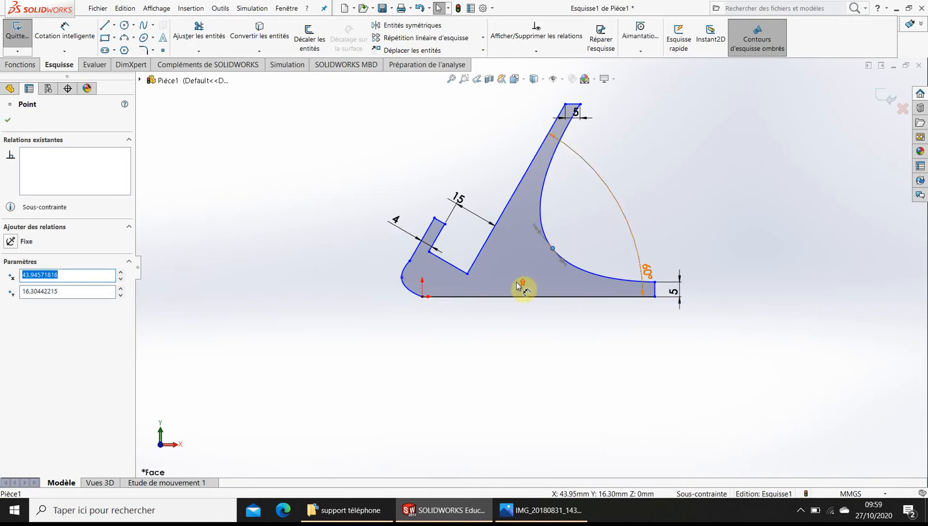
scroll(467, 278, down, 3)
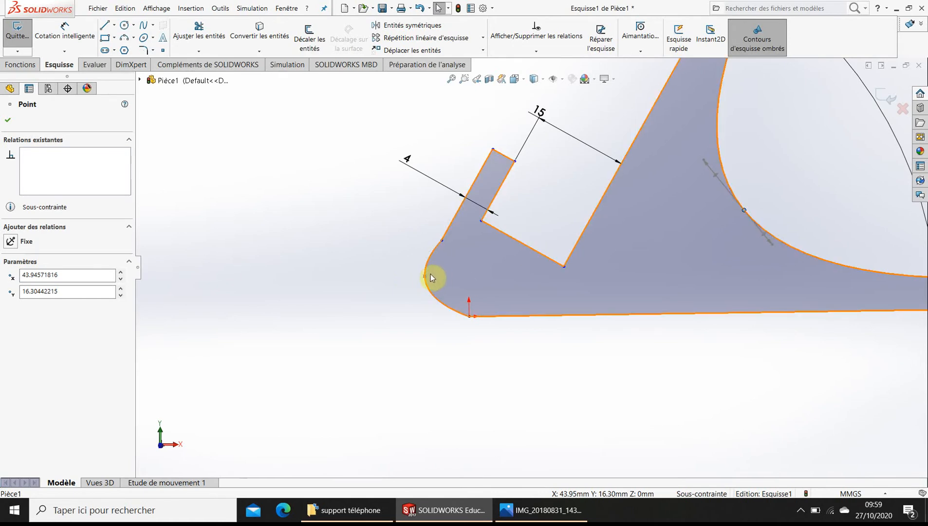
Step: Move the front spline's middle point to about X -5.27, Y 3.99 mm and the slot's lower corner to about X 14.18, Y 5 mm
key(space)
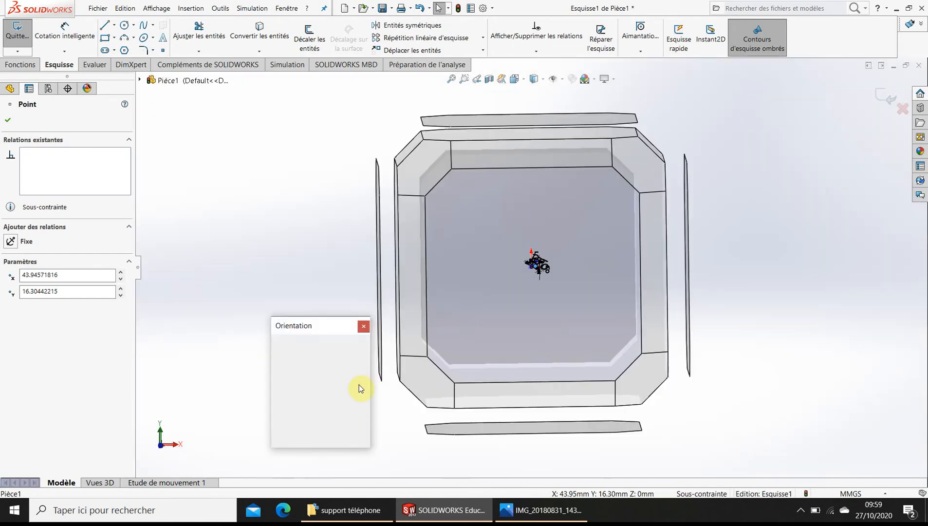
click(365, 383)
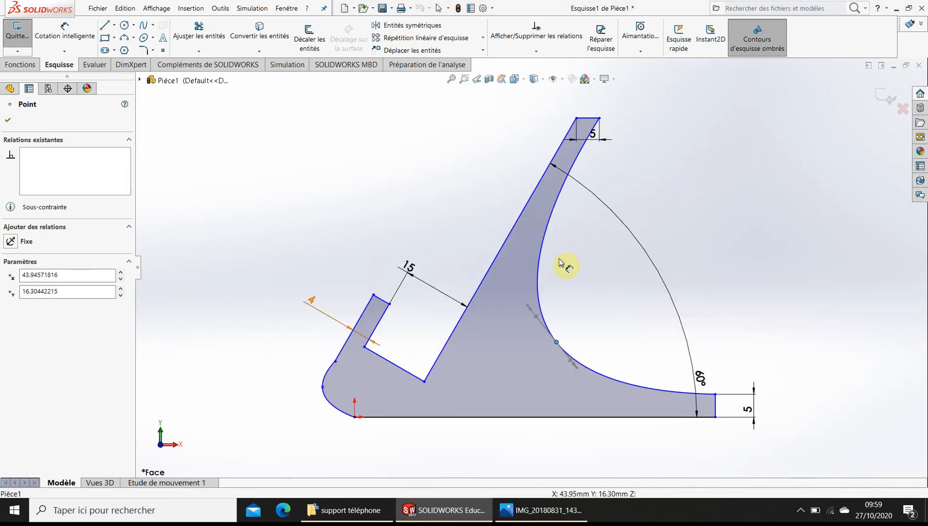
mouse_move(322, 388)
mouse_down()
mouse_move(339, 410)
mouse_move(331, 400)
mouse_up()
click(425, 380)
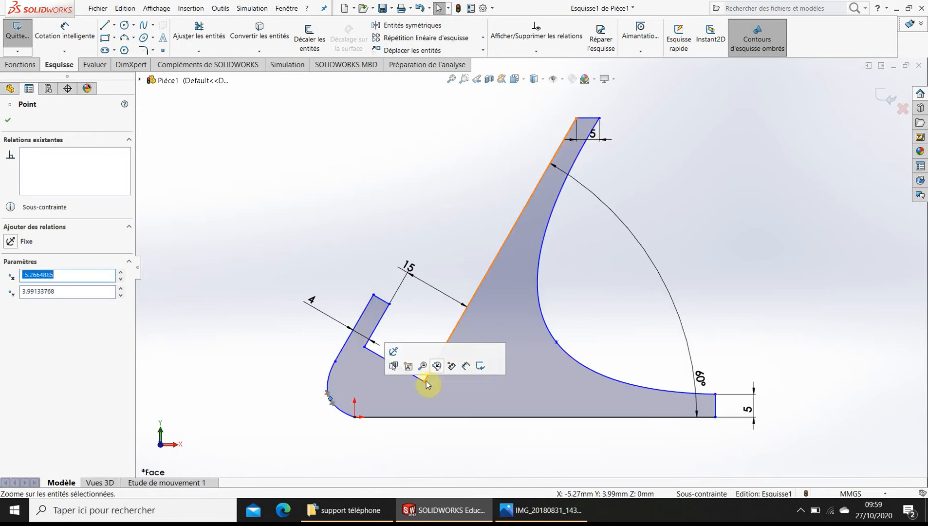
mouse_move(425, 392)
mouse_down()
mouse_move(429, 368)
mouse_move(425, 381)
mouse_move(458, 394)
mouse_move(421, 393)
mouse_up()
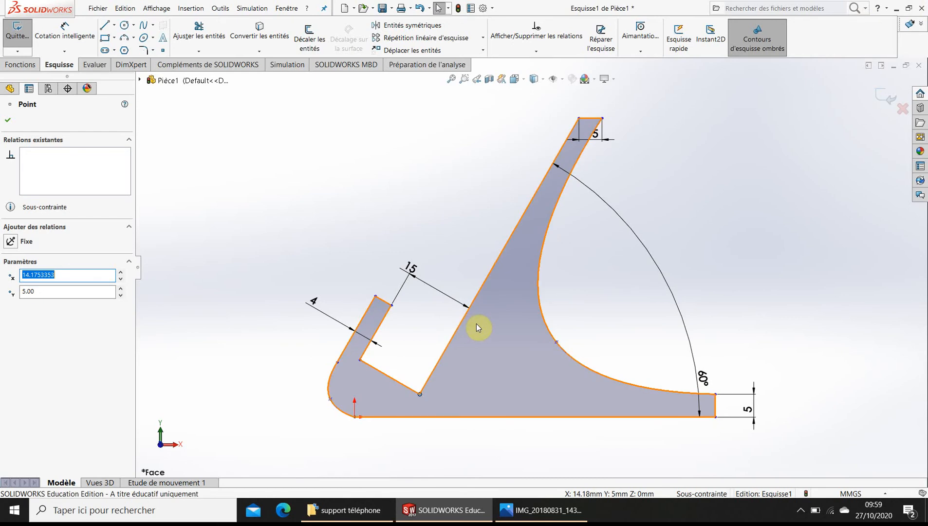
click(67, 29)
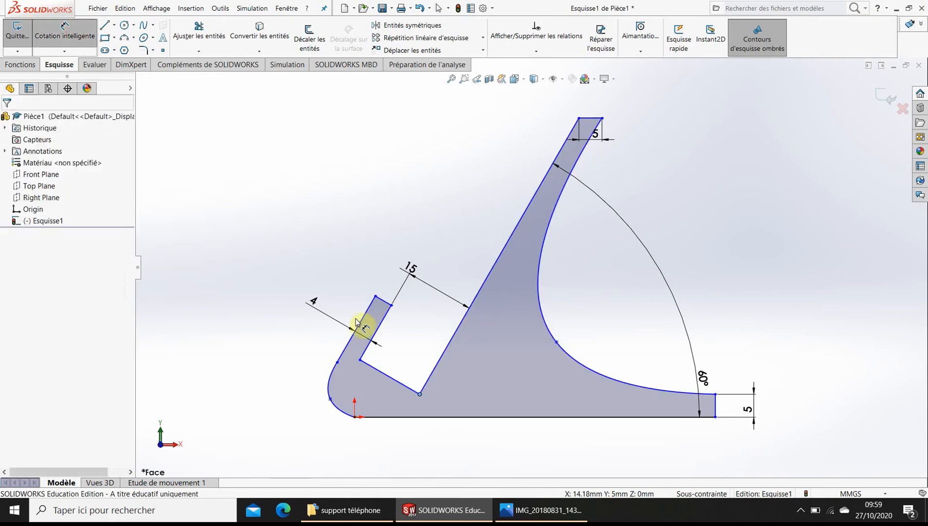
click(382, 330)
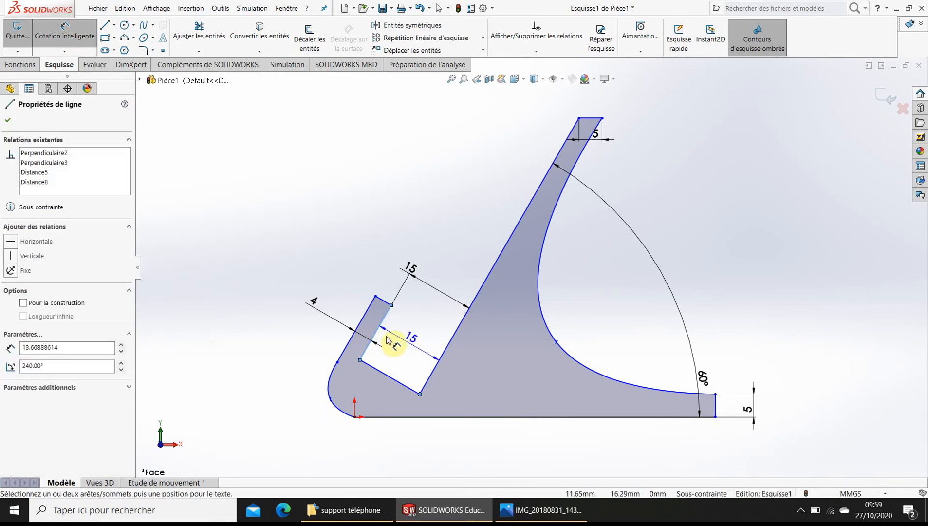
click(64, 30)
click(349, 251)
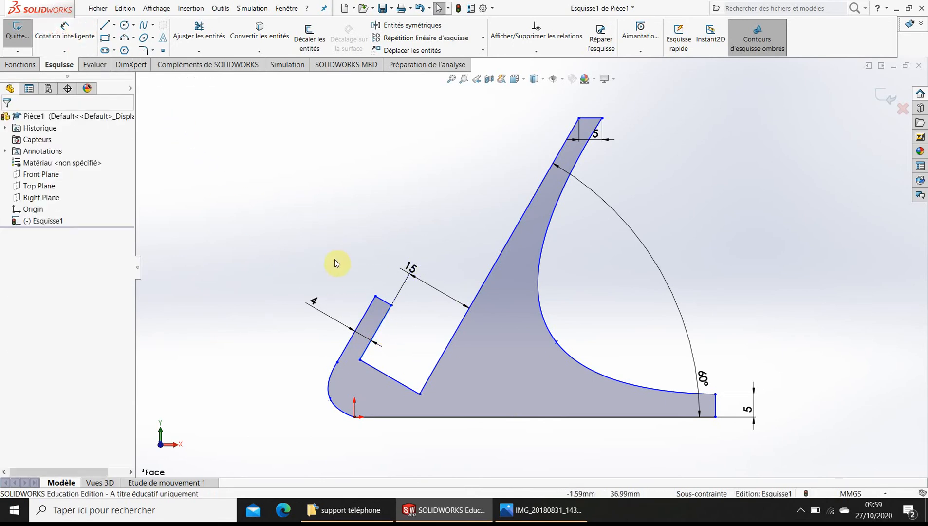
Step: Dimension the front lip's inner line at 9 mm and move the slot's lower corner down closer to the base line
click(64, 30)
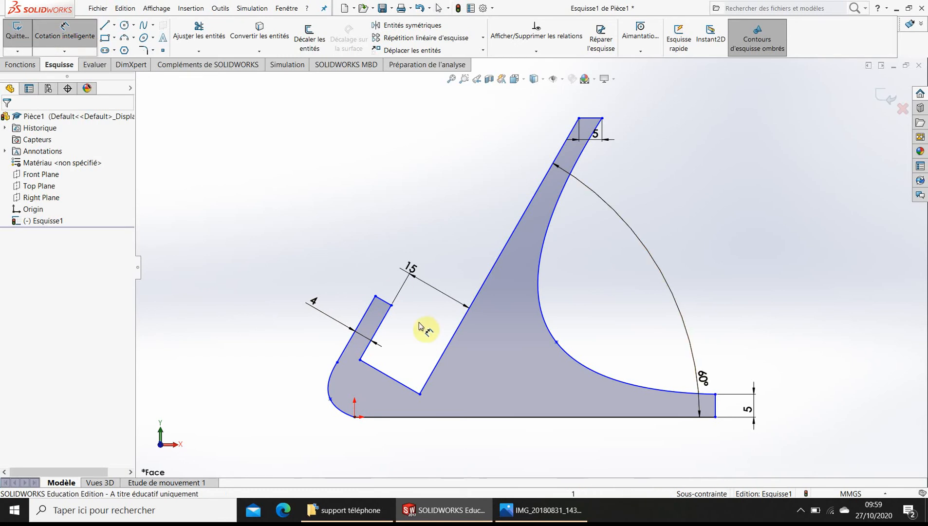
click(382, 335)
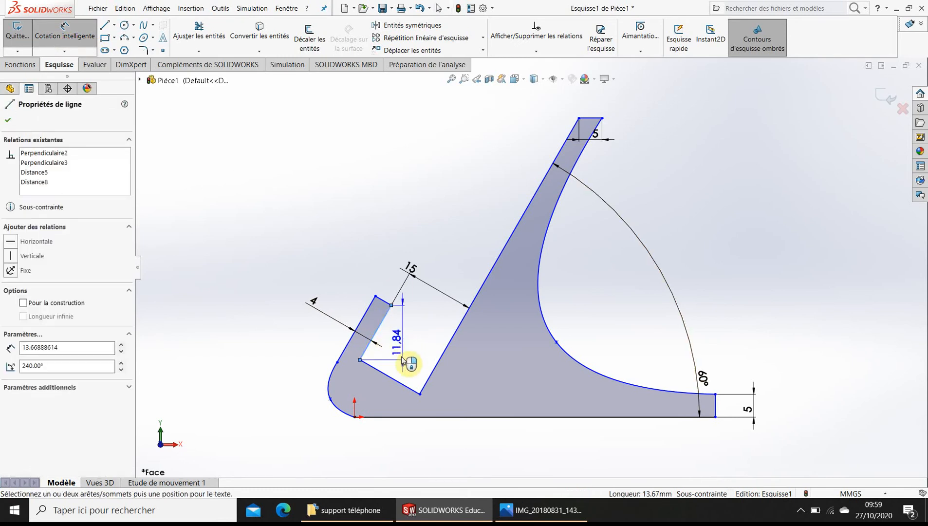
click(376, 346)
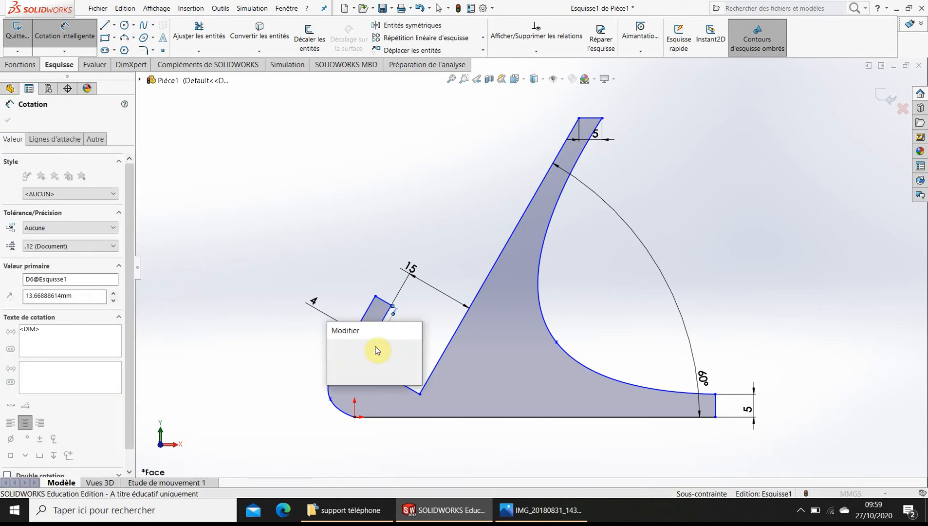
text(8)
key(Return)
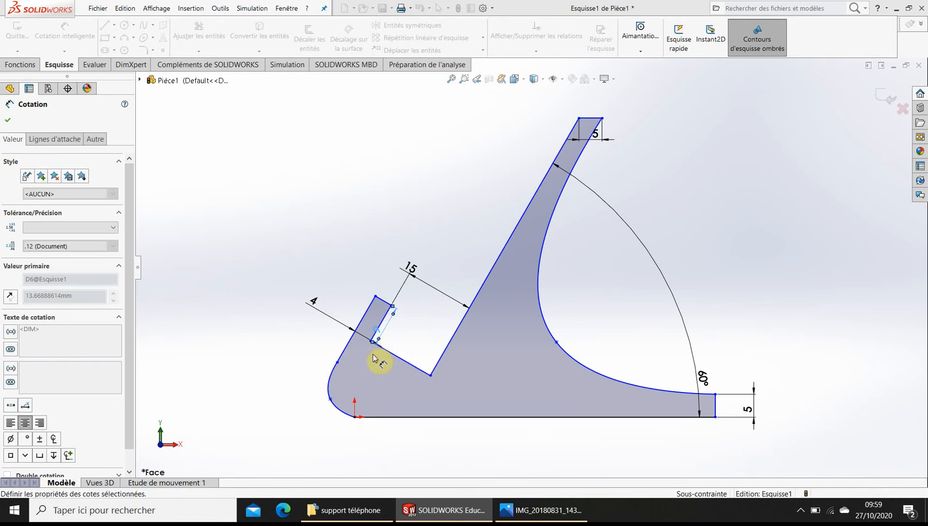
click(11, 118)
drag(428, 377, 417, 396)
click(567, 453)
Step: Reshape the rear spline by moving its middle point outward and closer to the base, keeping a front view of the sketch
mouse_move(513, 384)
middle_down()
mouse_move(549, 390)
mouse_move(536, 317)
middle_up()
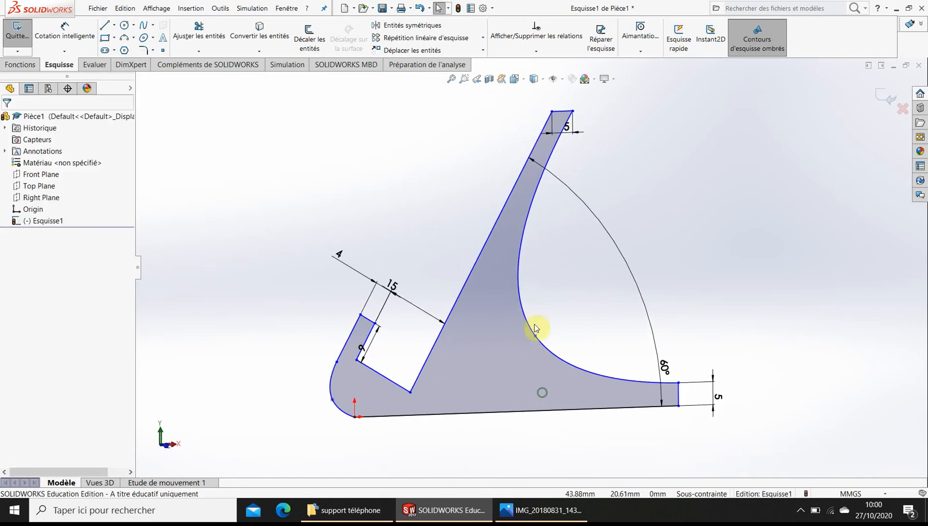
drag(533, 347, 555, 373)
click(594, 311)
key(space)
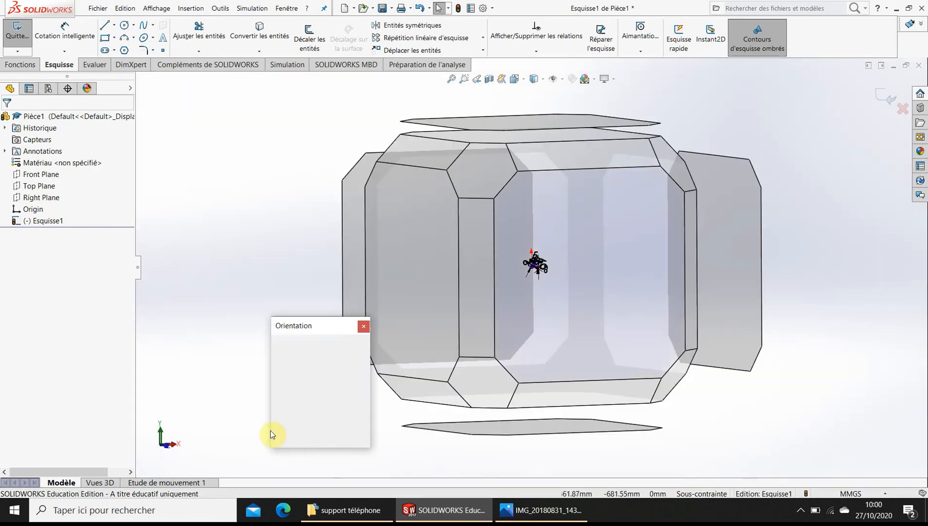
click(364, 384)
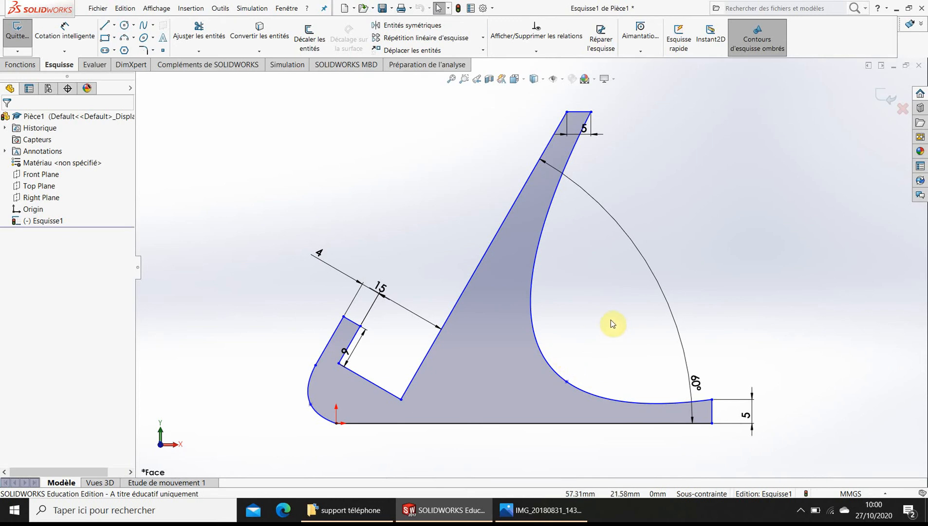
Step: Draw a five-point spline branching inward from the rear curve and rejoining it lower down at about X 56.42, Y 5.21 mm
click(142, 28)
click(531, 278)
click(515, 326)
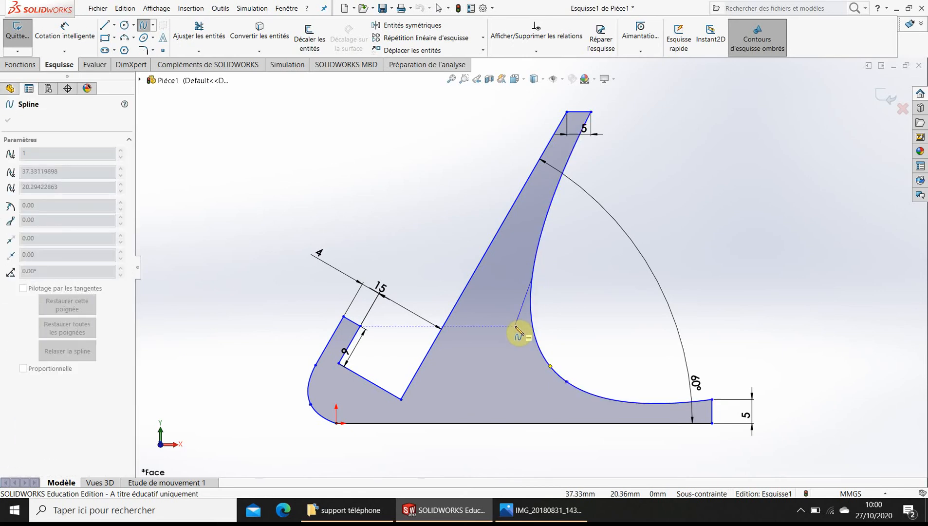
click(520, 373)
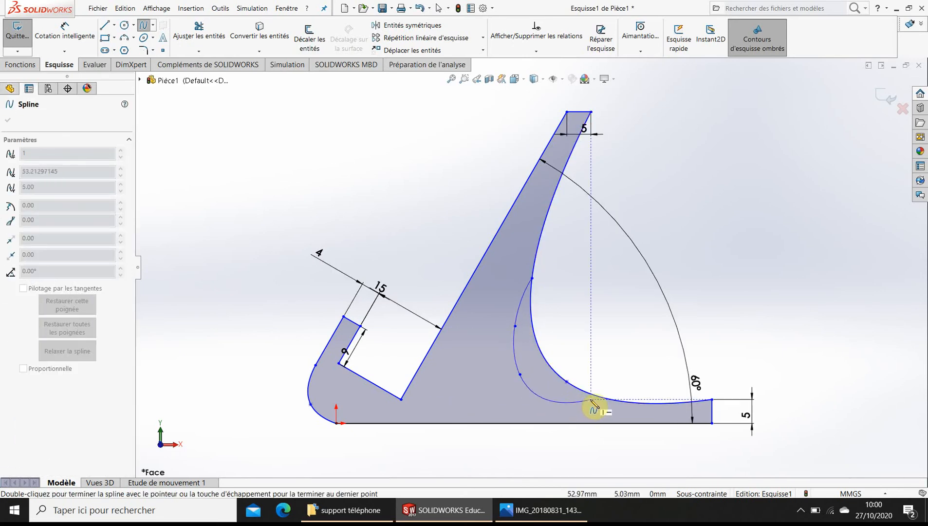
click(572, 393)
double_click(606, 398)
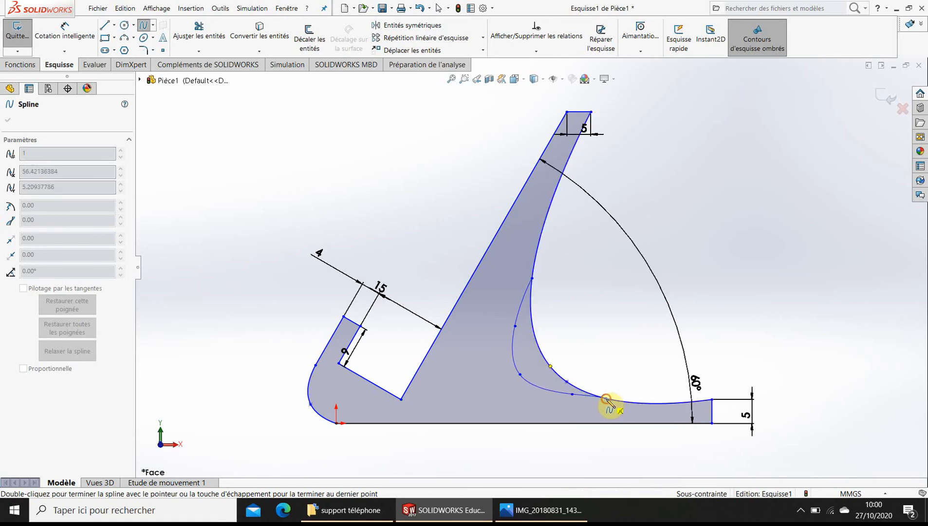
Step: Trim the original rear curve between the two ends of the added spline
click(176, 33)
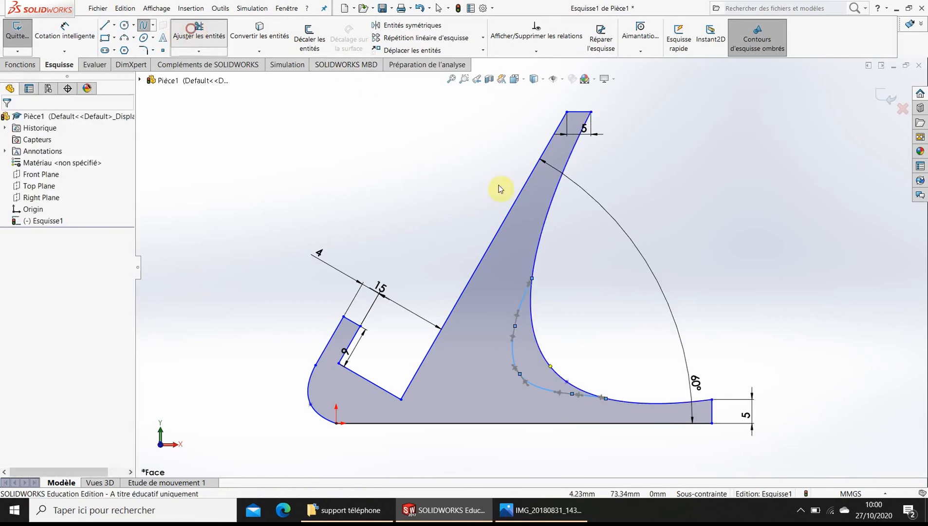
click(532, 319)
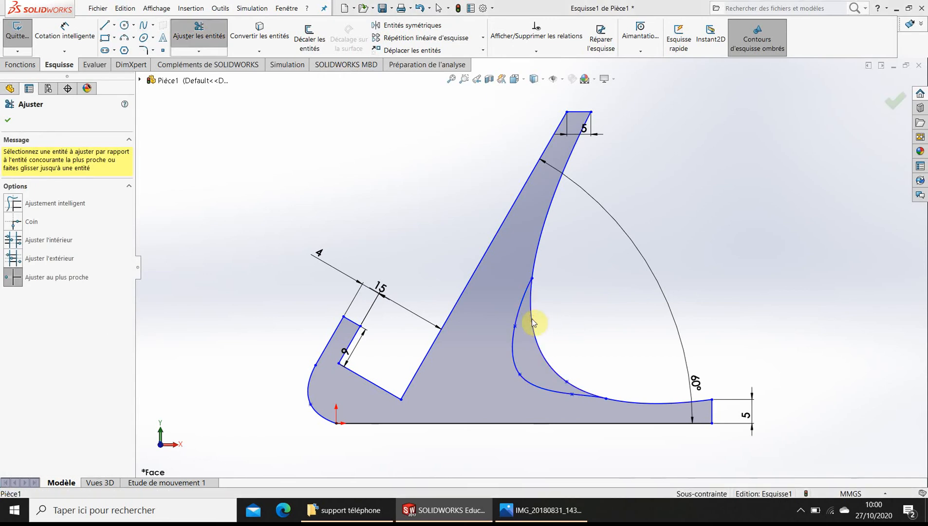
click(493, 254)
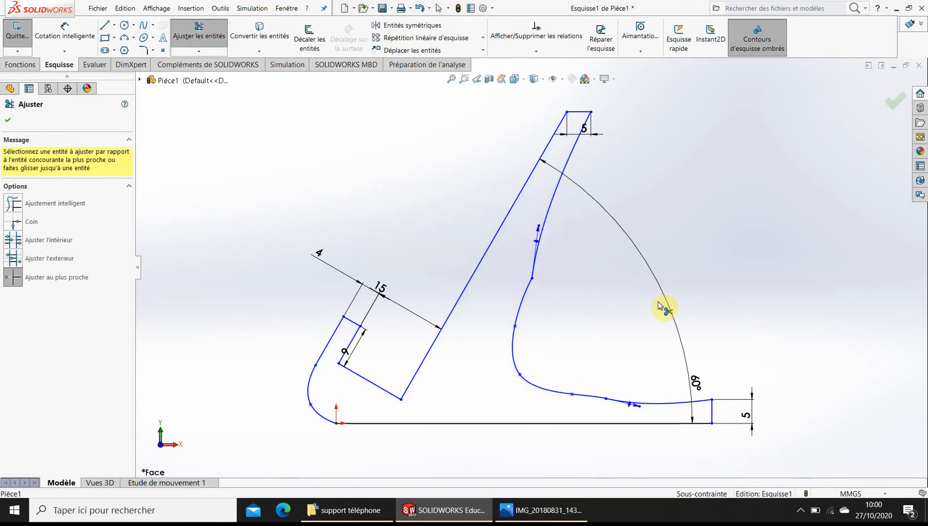
scroll(548, 347, down, 3)
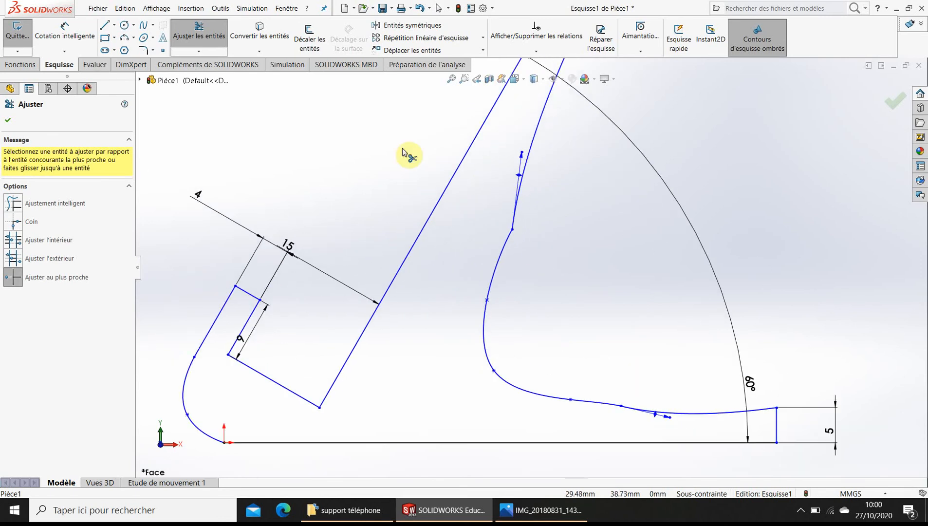
Step: Undo the trim and the added inner spline
click(419, 10)
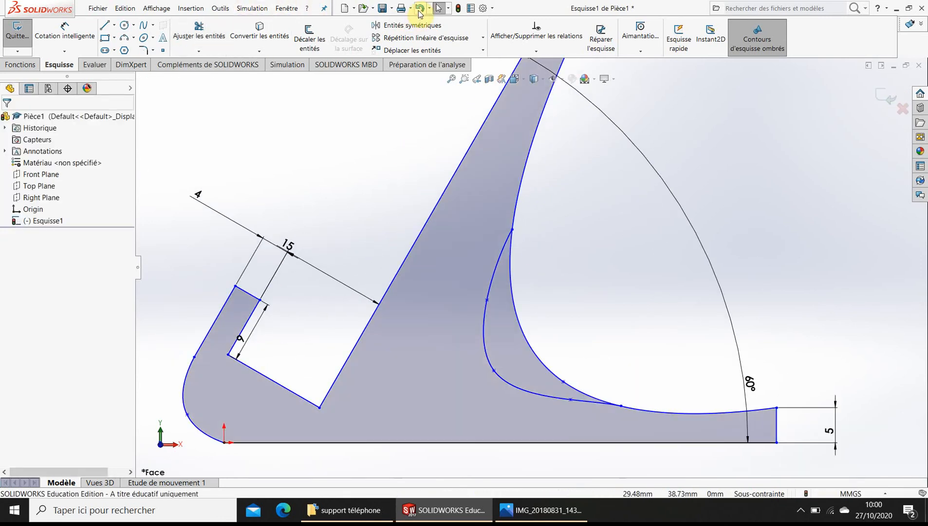
click(419, 10)
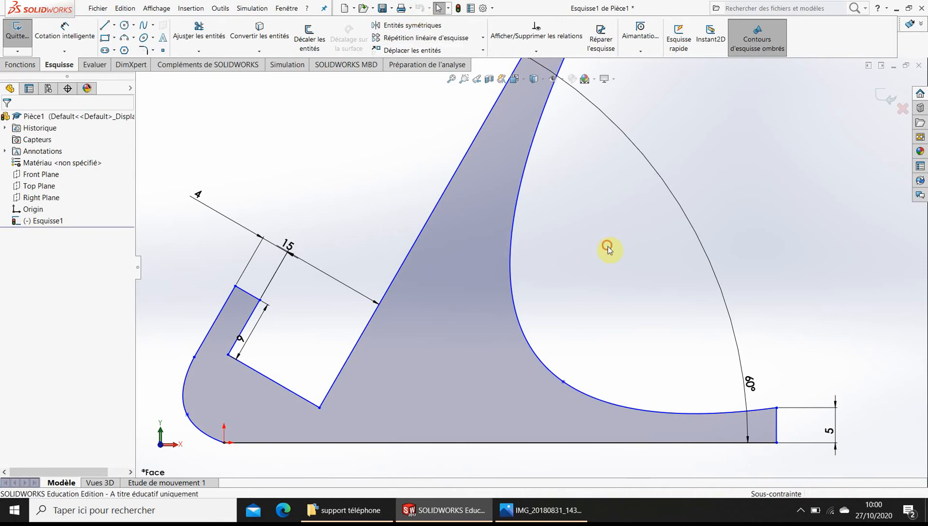
scroll(608, 246, up, 4)
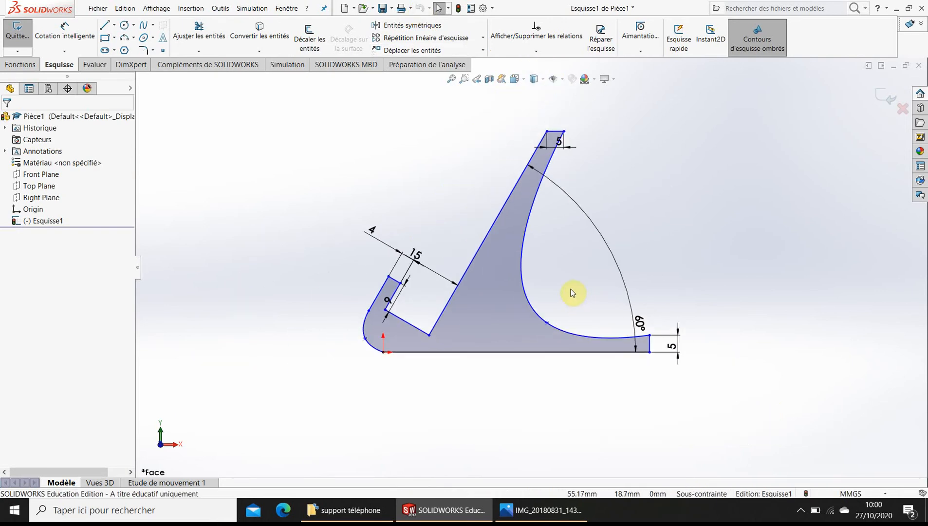
Step: Dimension the overall height between the short top line and the base line at 55 mm
click(66, 28)
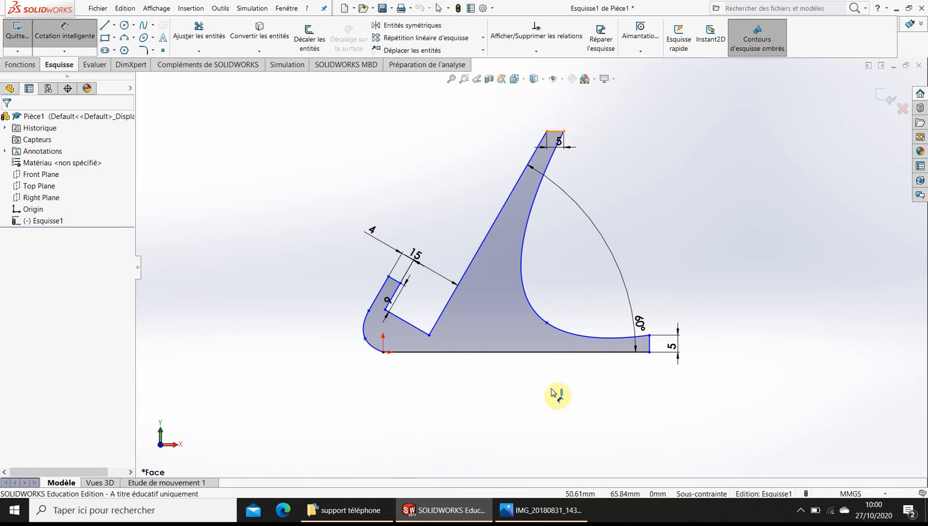
click(555, 352)
click(813, 255)
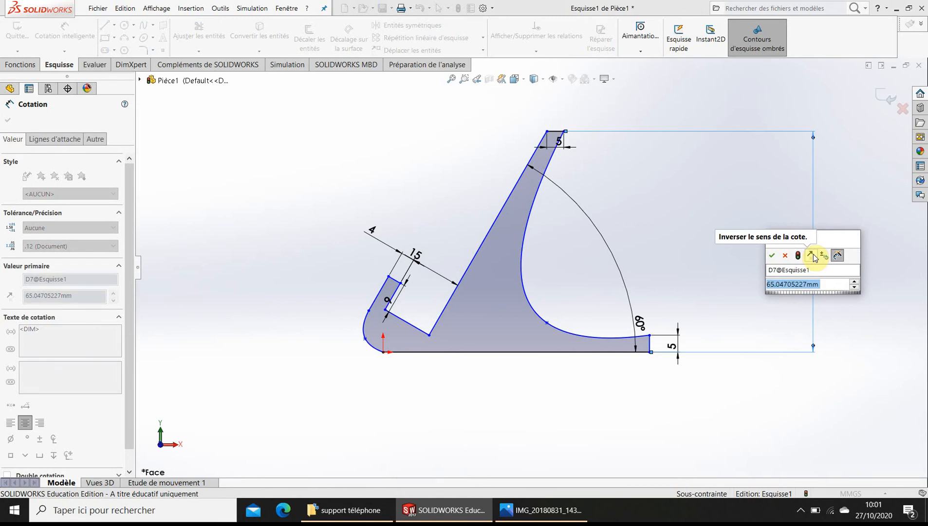
text(65)
key(Return)
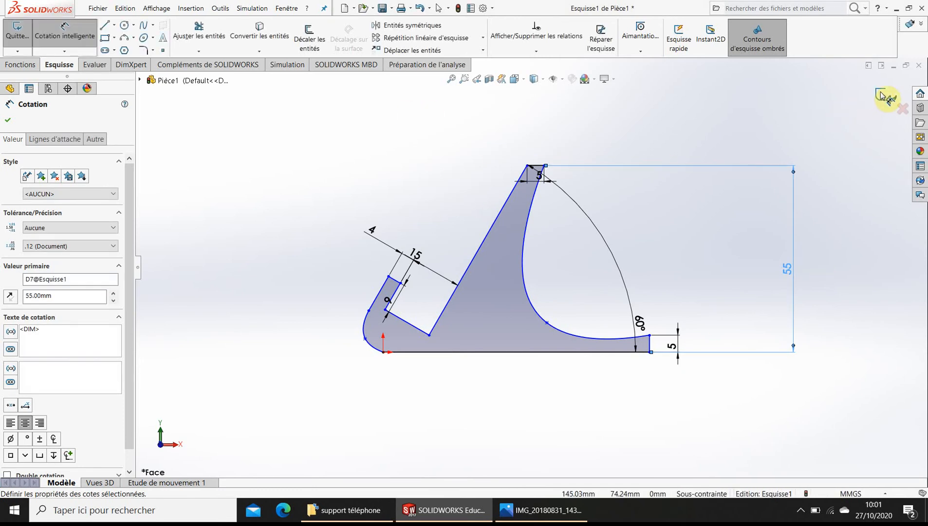
click(93, 35)
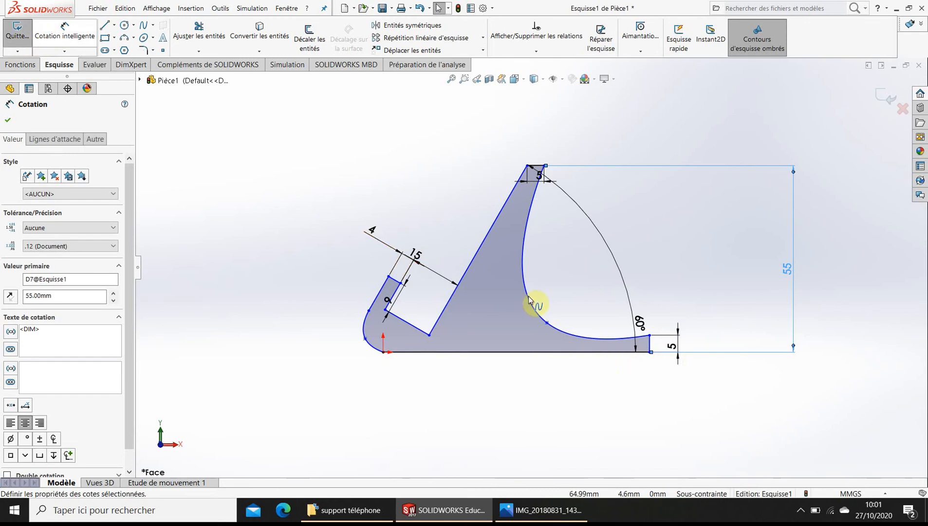
Step: Delete the rear spline between the short top line and the short vertical line at the base's far end
click(65, 30)
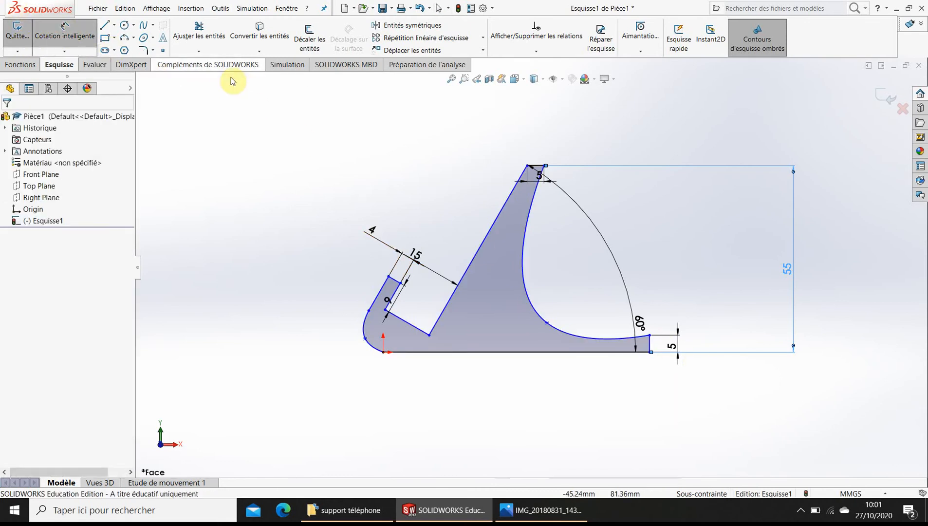
click(534, 311)
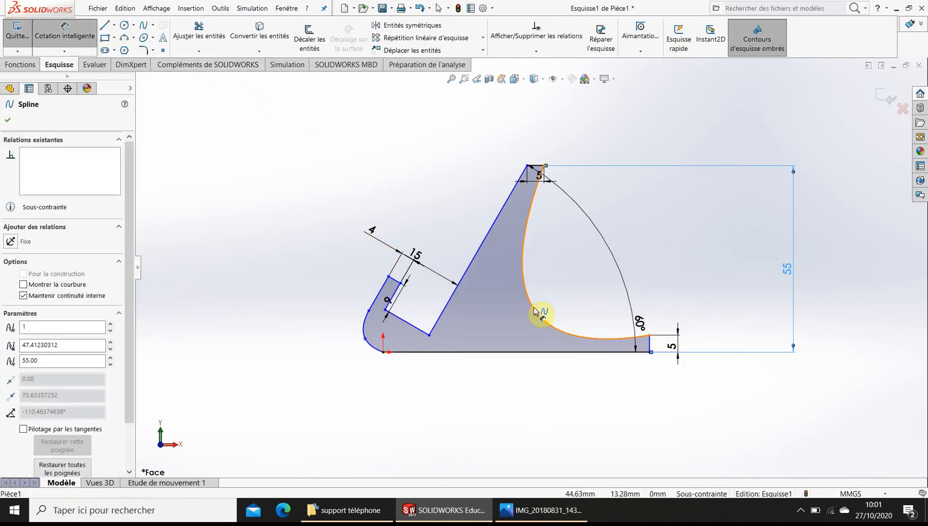
key(Delete)
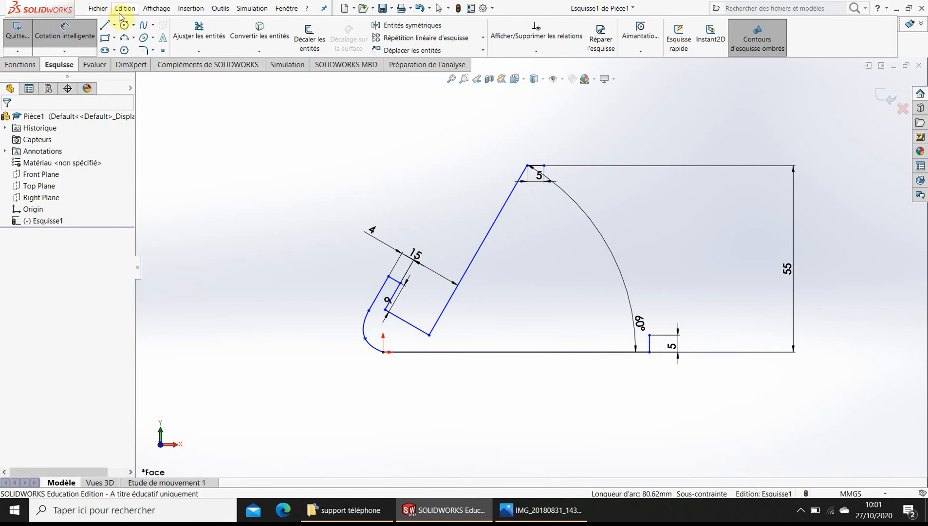
Step: Draw a spline through four intermediate points from the short top line's free end to the top of the base's short vertical line, closing the profile
click(145, 28)
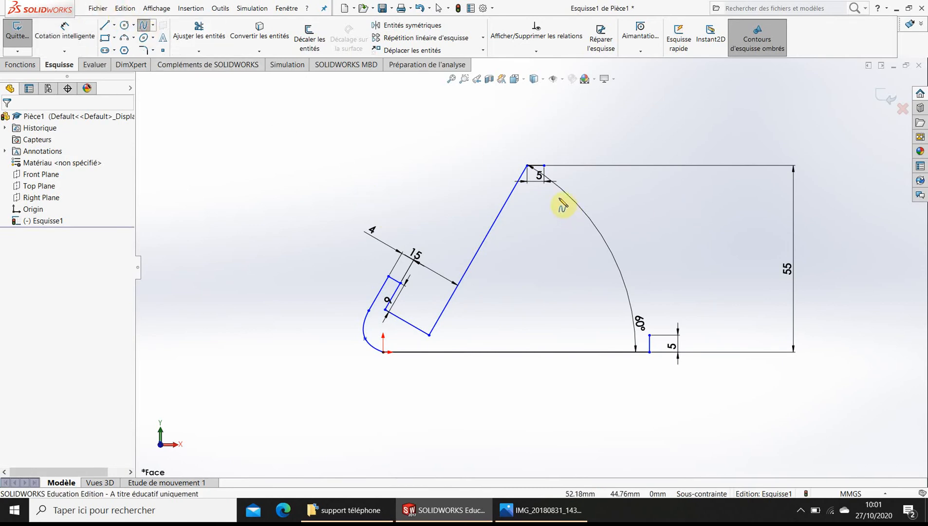
click(544, 165)
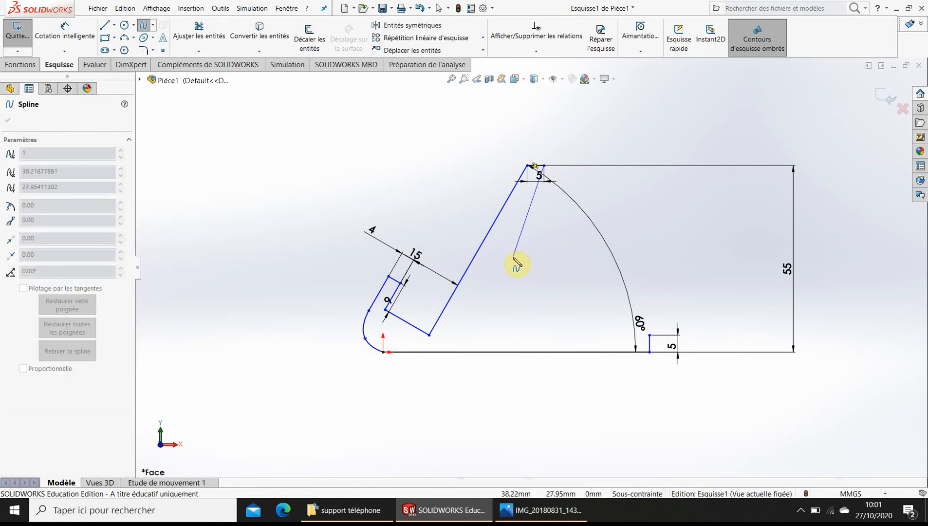
click(512, 256)
click(512, 300)
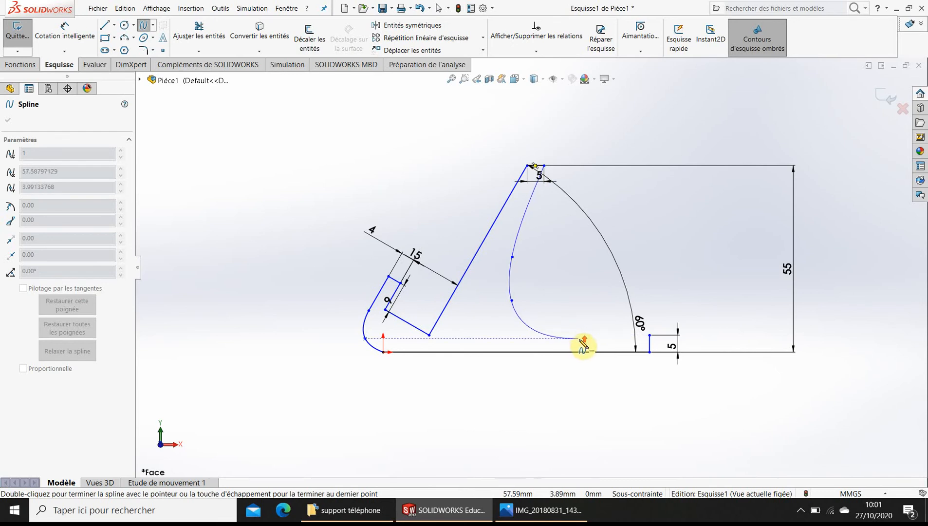
scroll(584, 343, down, 5)
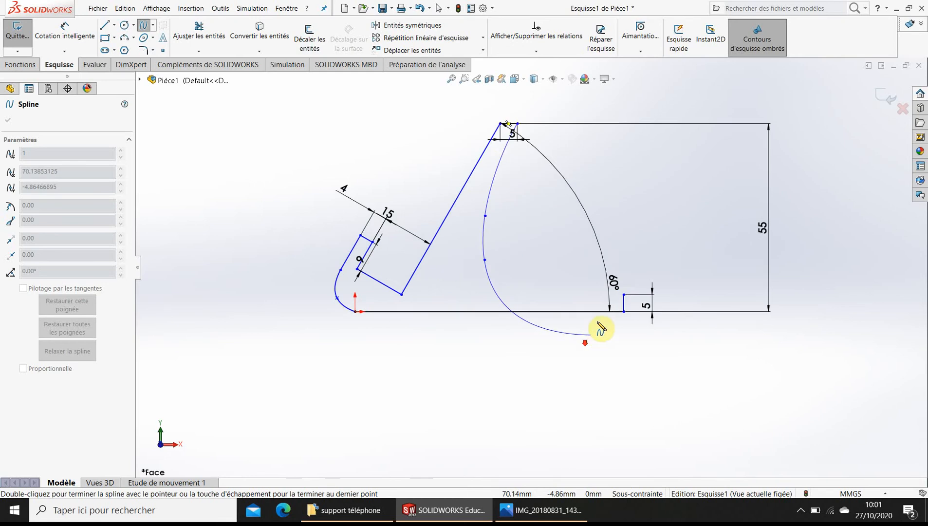
click(511, 269)
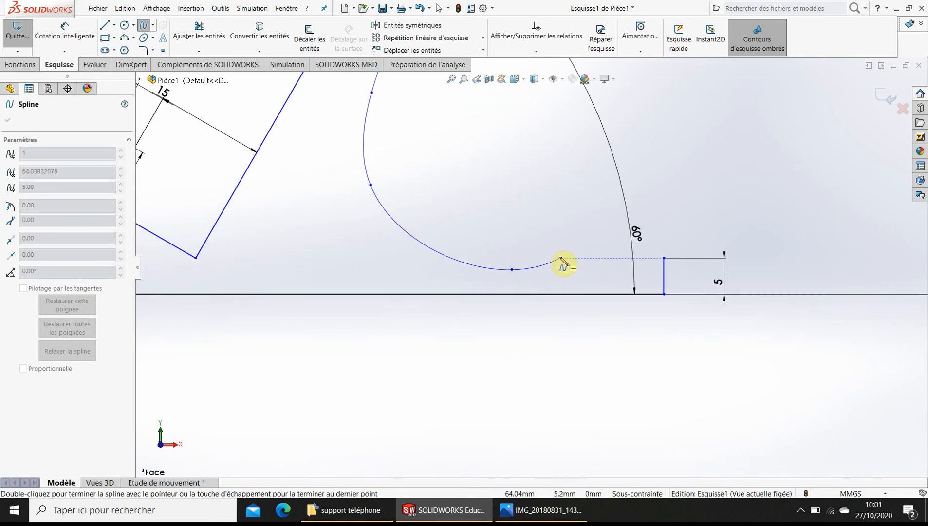
click(590, 251)
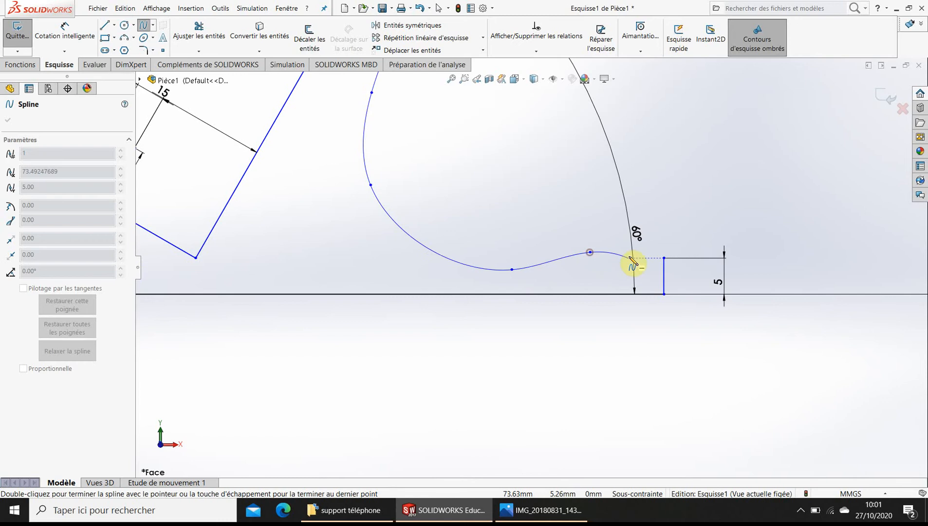
double_click(664, 259)
scroll(609, 277, up, 3)
Step: Extrude the closed side profile 30 mm as a blind boss
mouse_move(561, 246)
middle_down()
mouse_move(548, 271)
mouse_move(497, 187)
mouse_move(615, 193)
middle_up()
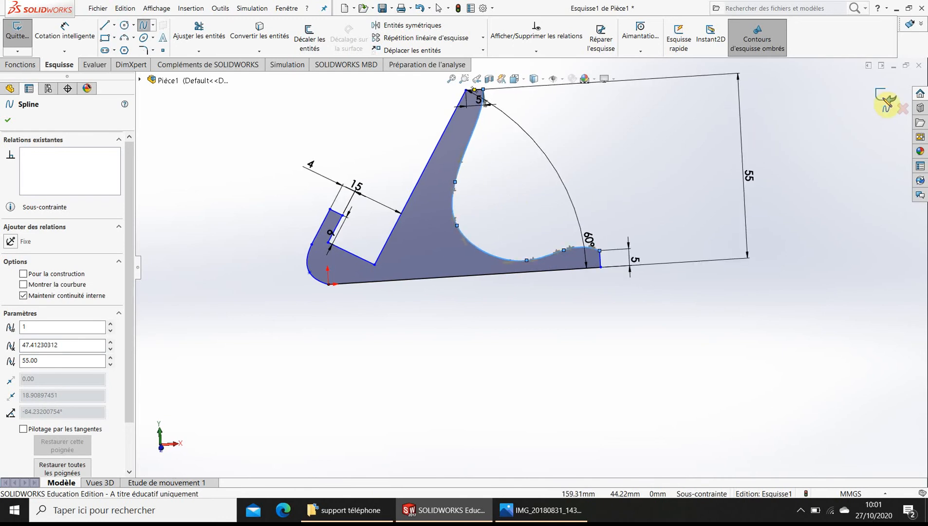
mouse_move(683, 341)
middle_down()
mouse_move(632, 203)
mouse_move(382, 343)
middle_up()
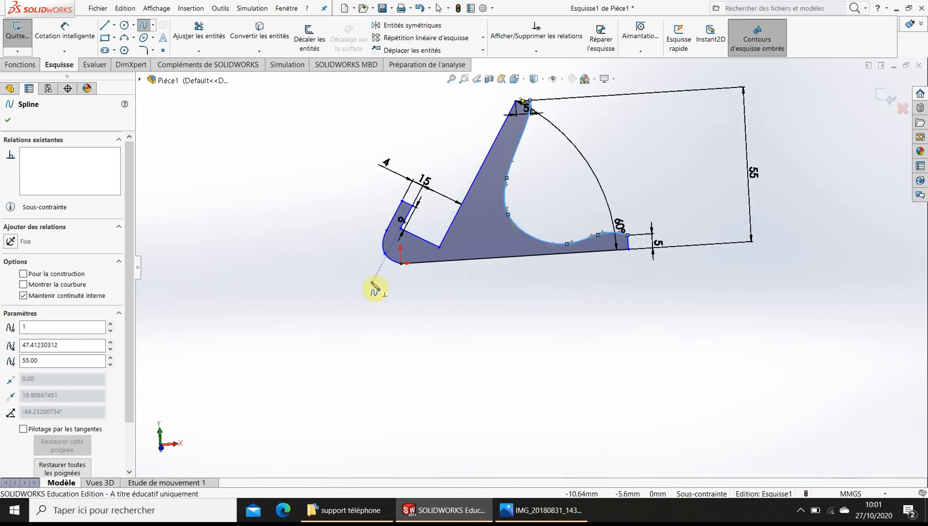
click(20, 65)
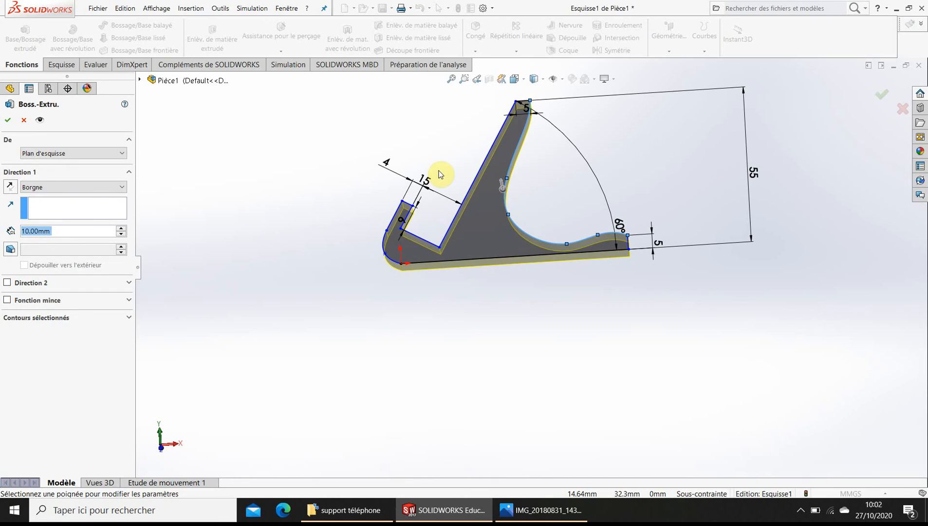
text(30)
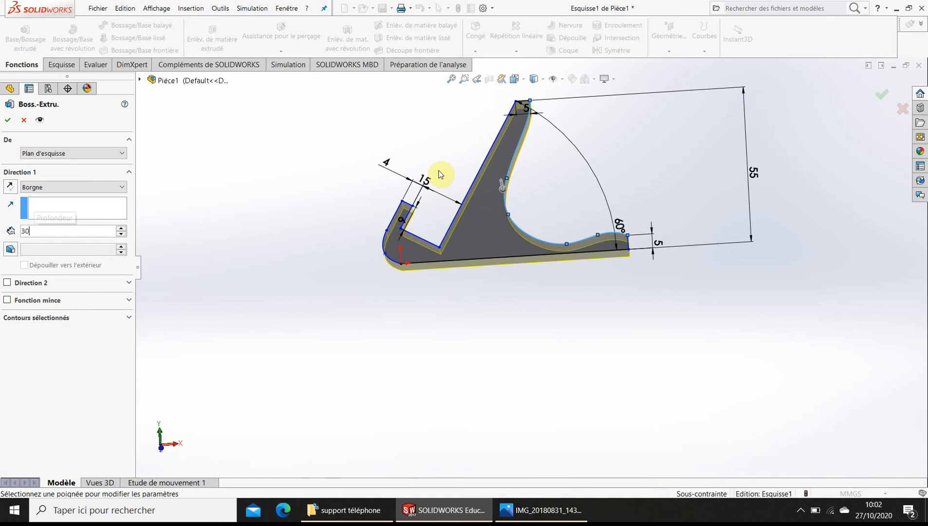
key(Return)
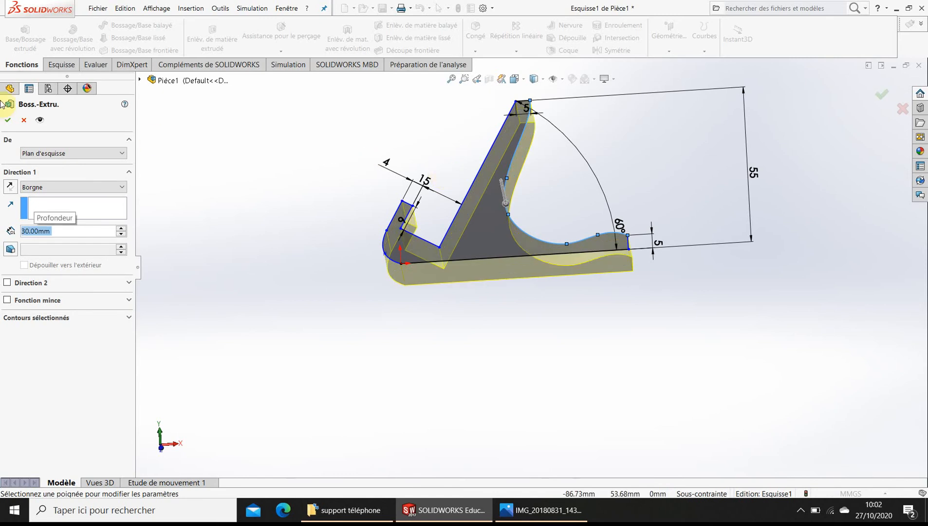
click(2, 120)
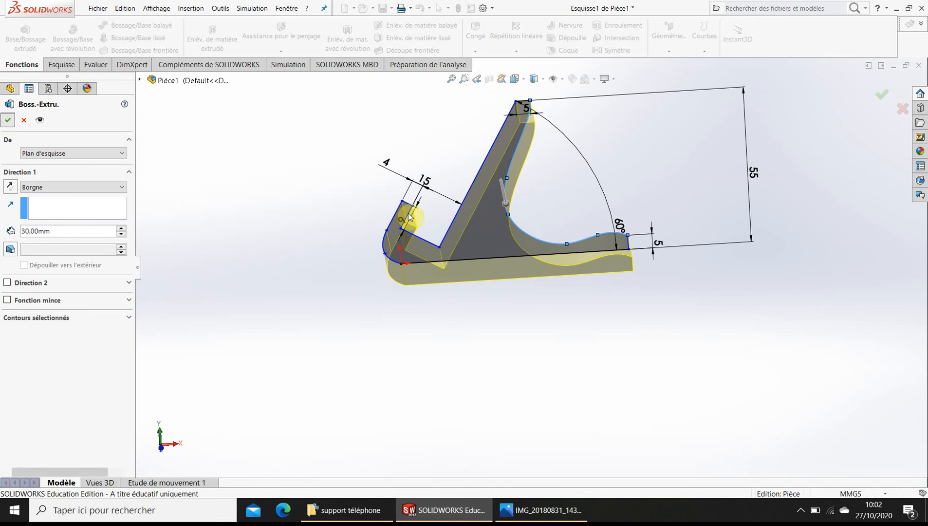
Step: Set up a 5 mm fillet on the outer top edge of the front lip and the front top edge of the backrest
middle_drag(536, 307, 506, 231)
scroll(425, 215, down, 5)
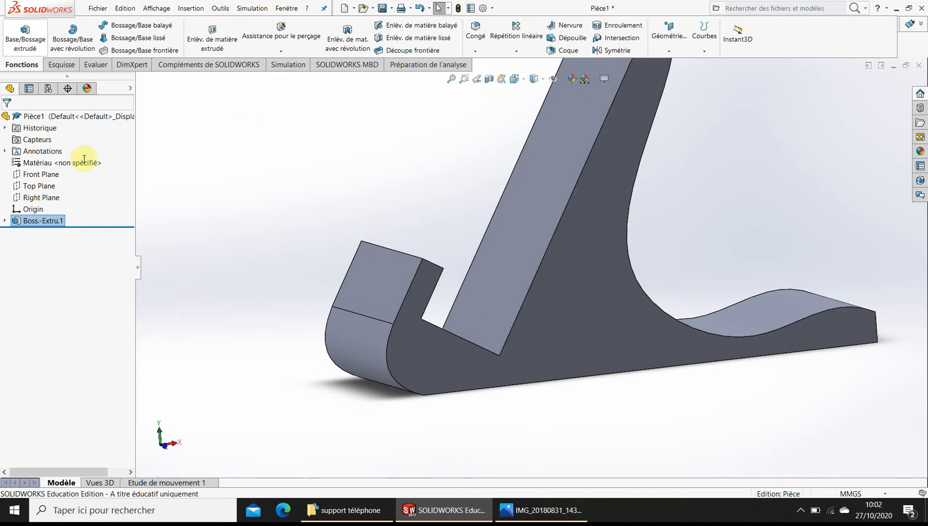
click(475, 33)
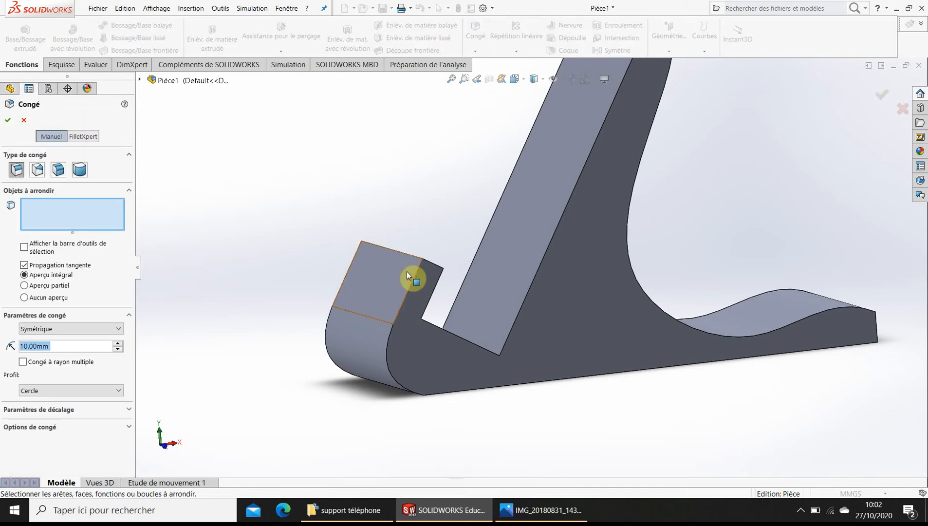
click(391, 249)
middle_drag(440, 322, 415, 322)
middle_drag(518, 363, 512, 352)
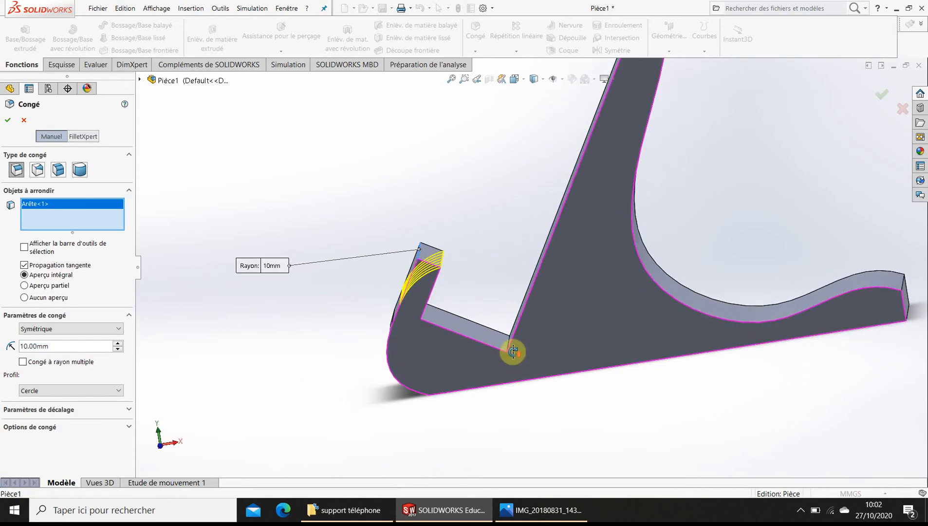
scroll(524, 328, up, 3)
scroll(596, 162, down, 5)
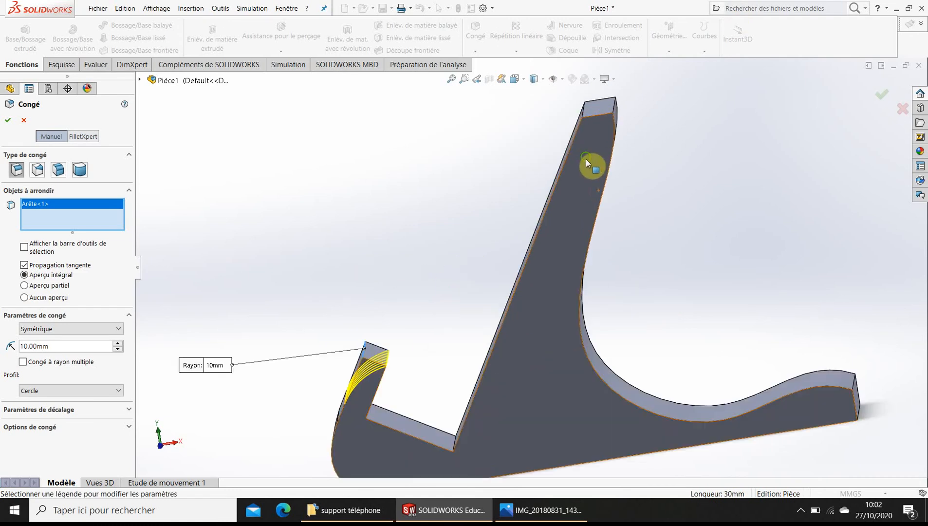
click(593, 118)
middle_drag(593, 118, 595, 226)
scroll(603, 244, up, 3)
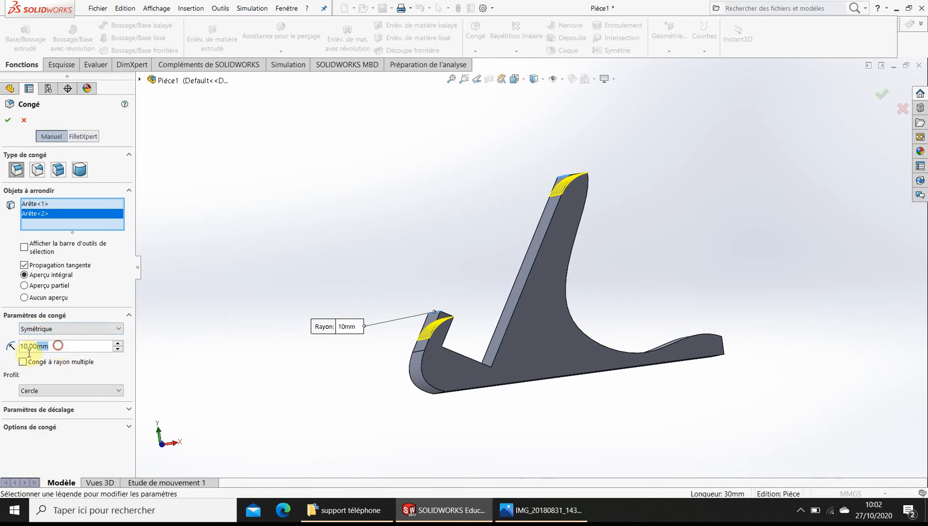
text(5)
key(Return)
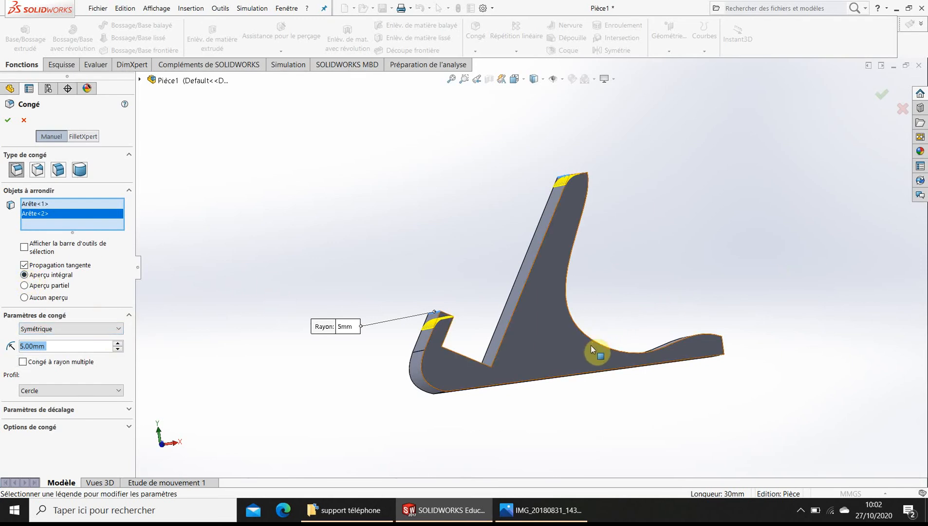
Step: Add the two inner corner edges of the phone slot to the 5 mm fillet selection
middle_drag(590, 349, 585, 426)
scroll(484, 370, down, 3)
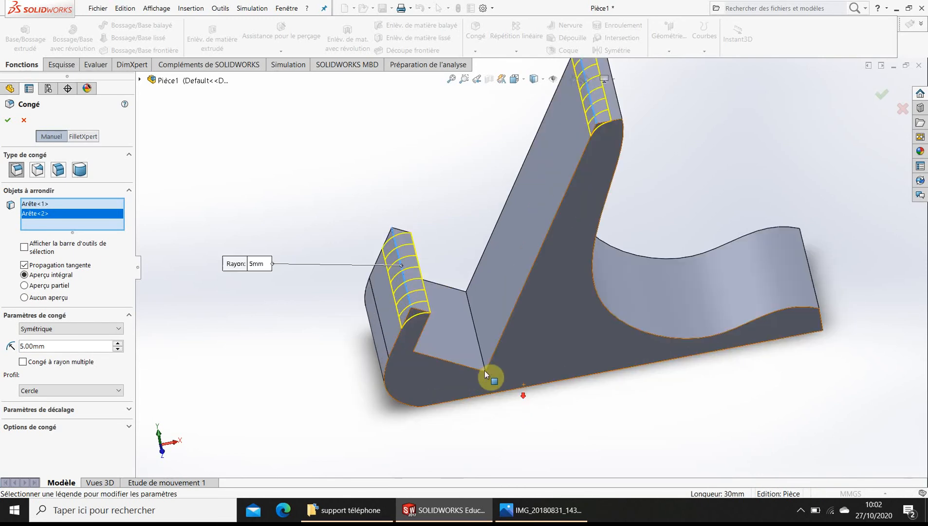
click(477, 341)
middle_drag(477, 341, 431, 333)
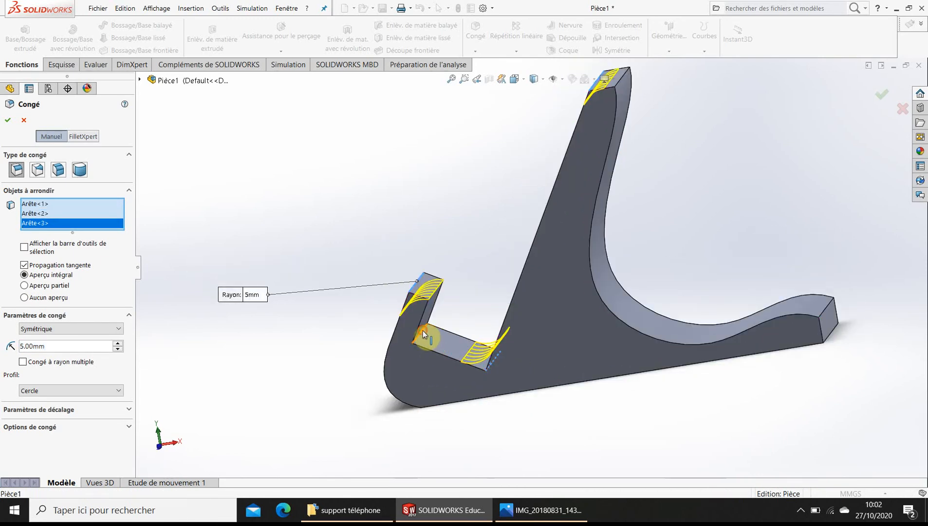
click(422, 331)
middle_drag(708, 351, 690, 341)
middle_drag(712, 356, 698, 359)
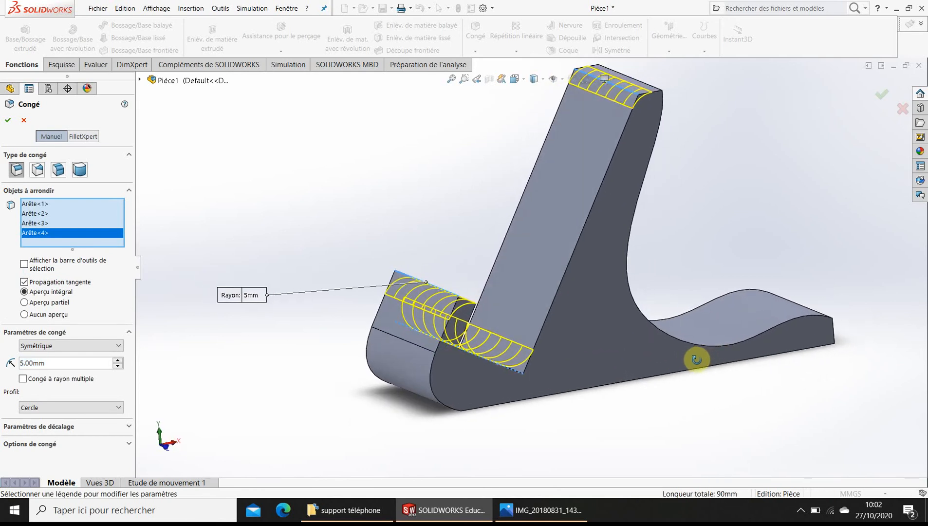
Step: Remove the two inner slot edges from the fillet selection and apply the 5 mm fillet to the lip and backrest edges
middle_drag(482, 357, 425, 346)
scroll(424, 344, down, 1)
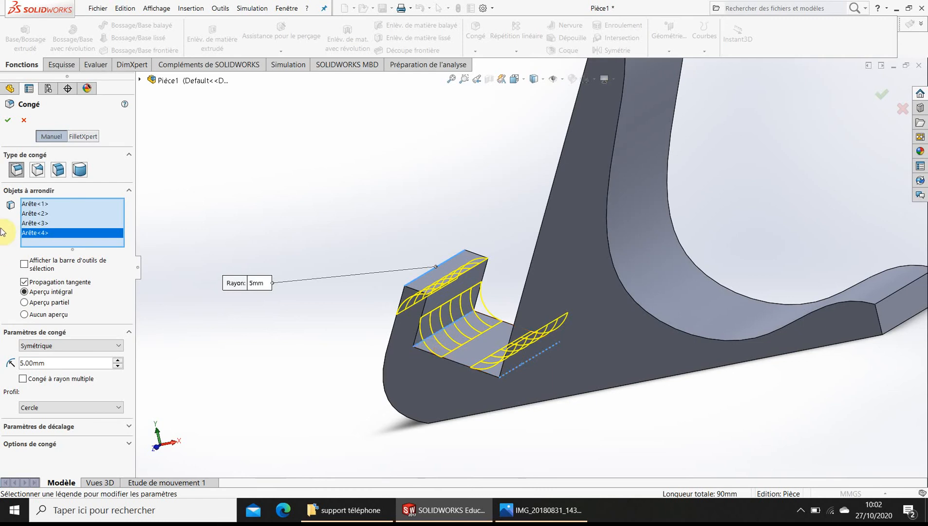
click(45, 223)
right_click(43, 223)
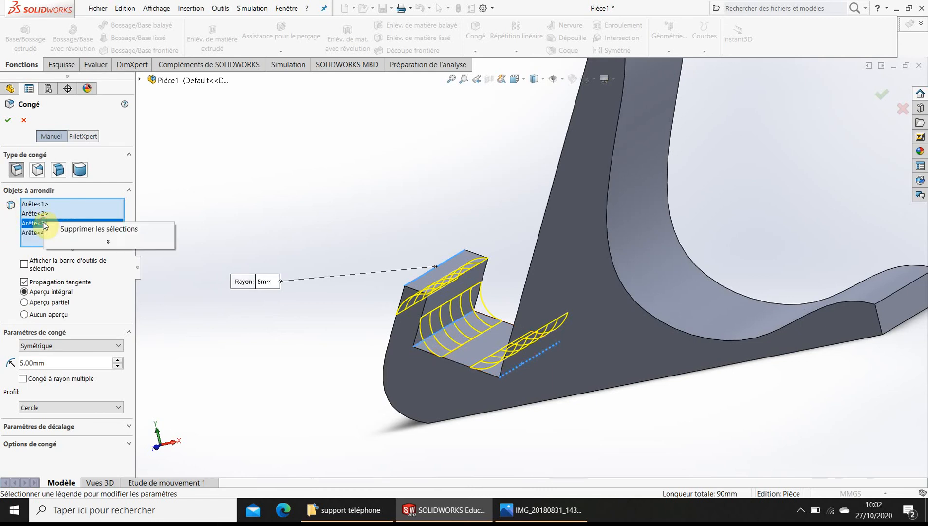
click(62, 242)
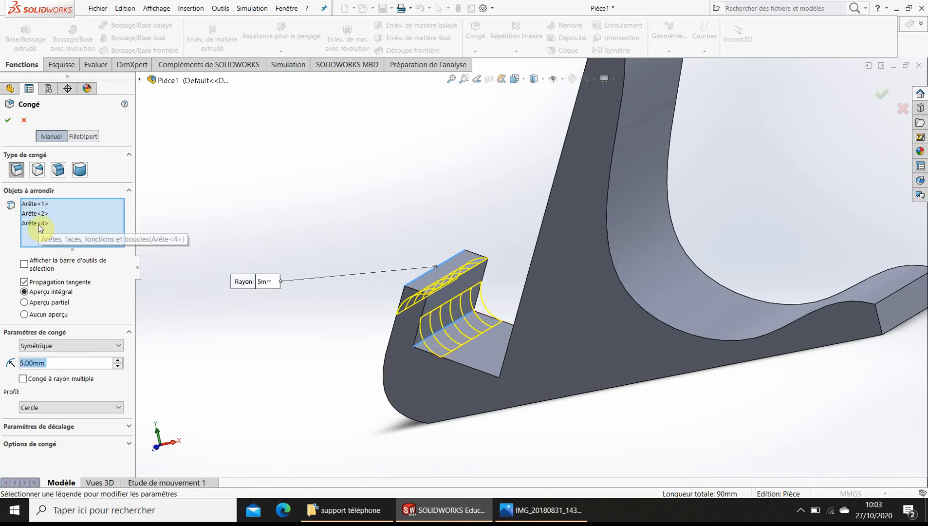
right_click(39, 224)
click(65, 244)
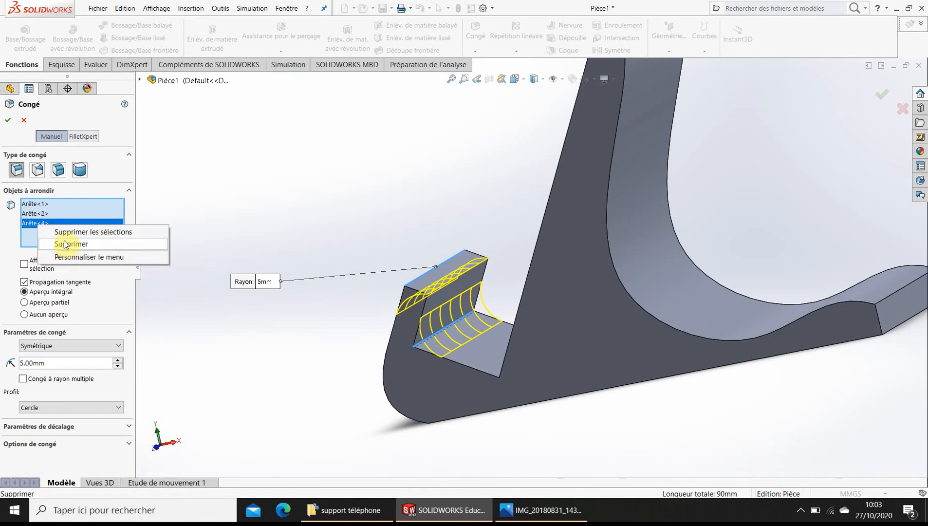
click(64, 241)
key(f)
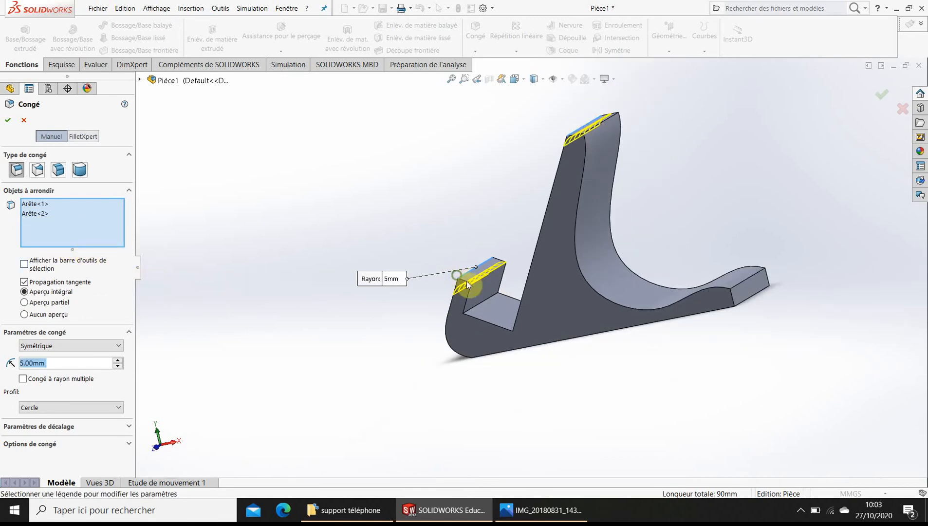
middle_drag(467, 285, 479, 291)
click(7, 120)
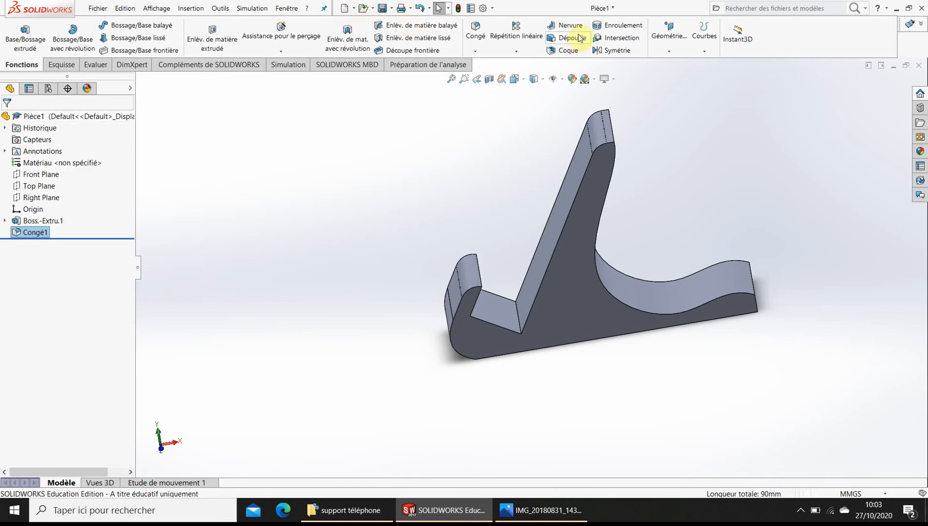
Step: Fillet the two inner corner edges of the phone slot with a 2 mm radius
click(477, 36)
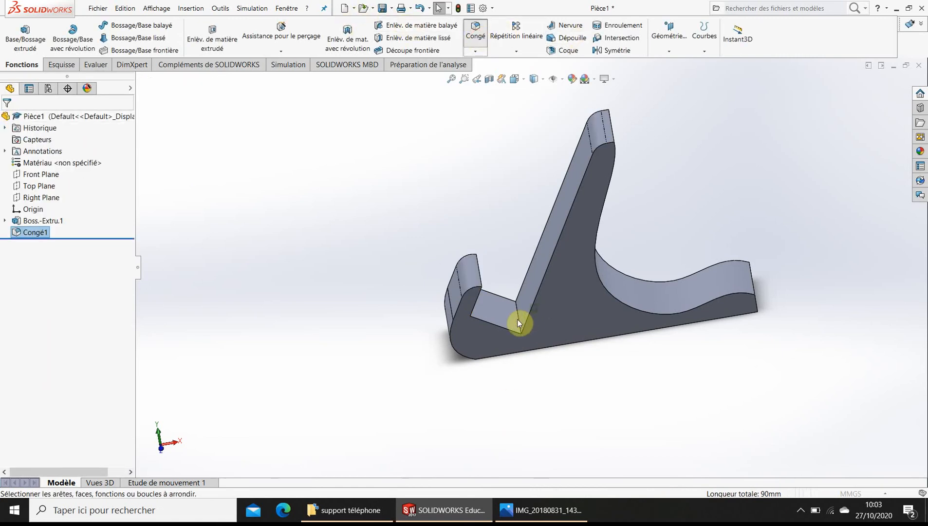
scroll(518, 312, down, 5)
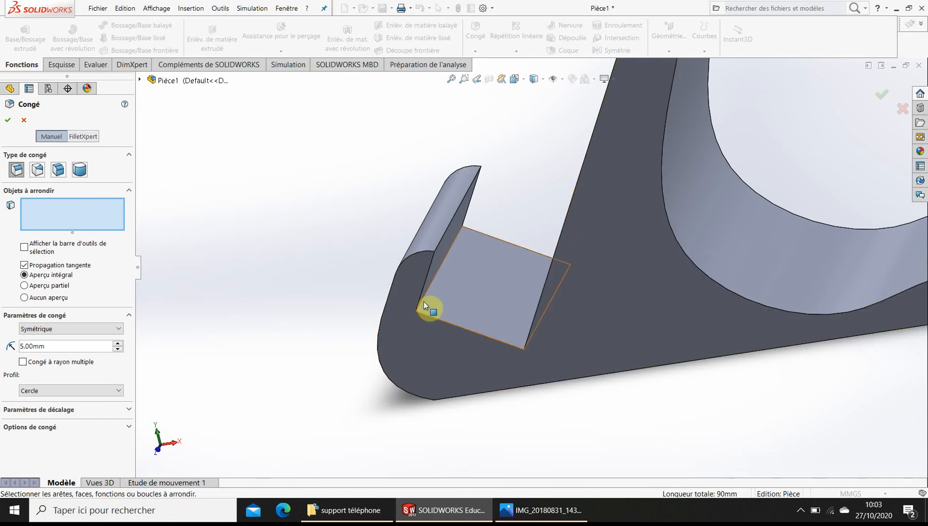
click(427, 297)
middle_drag(555, 302, 577, 304)
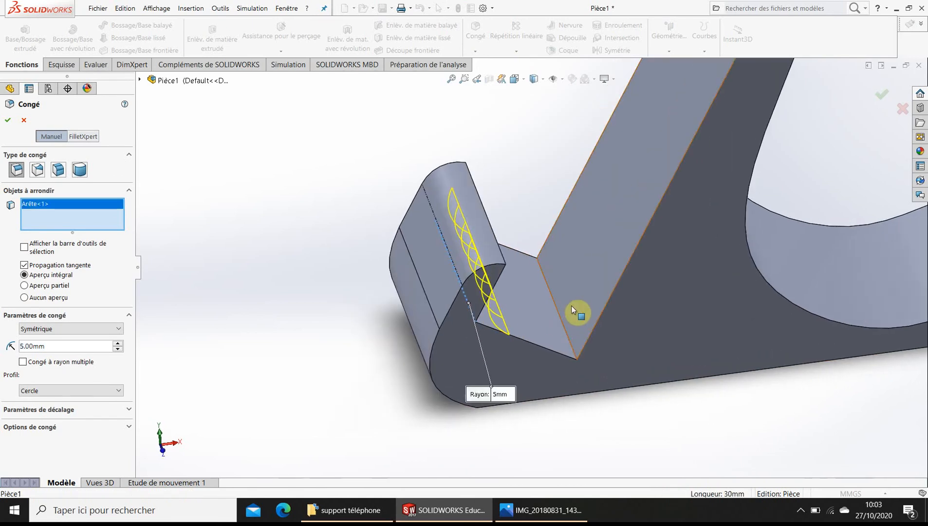
click(558, 311)
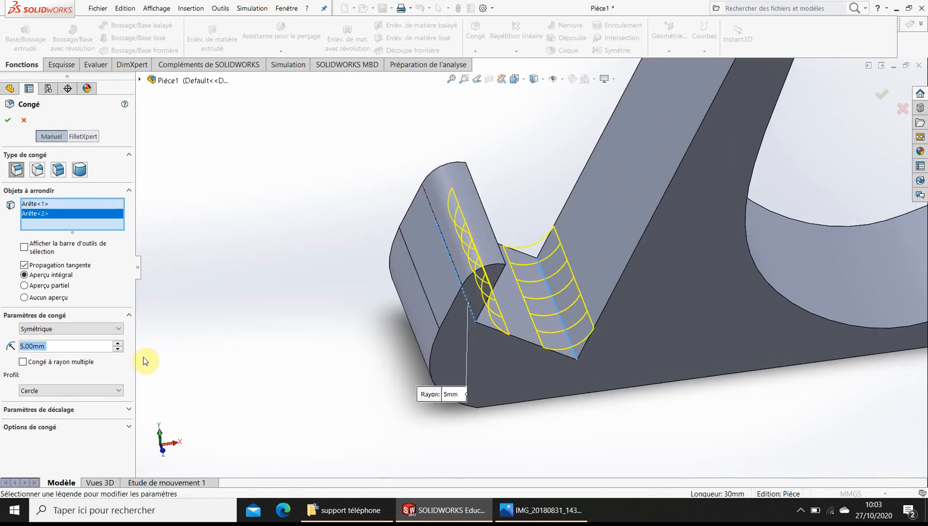
text(2)
key(Return)
click(7, 125)
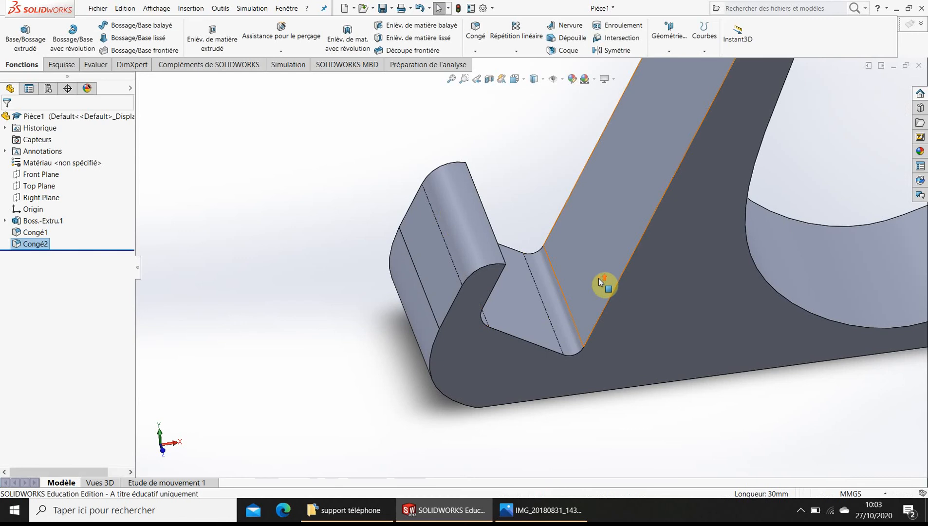
Step: Fillet the upper rear edge of the stand's rear foot with a 4 mm radius
scroll(603, 278, up, 5)
scroll(730, 256, down, 6)
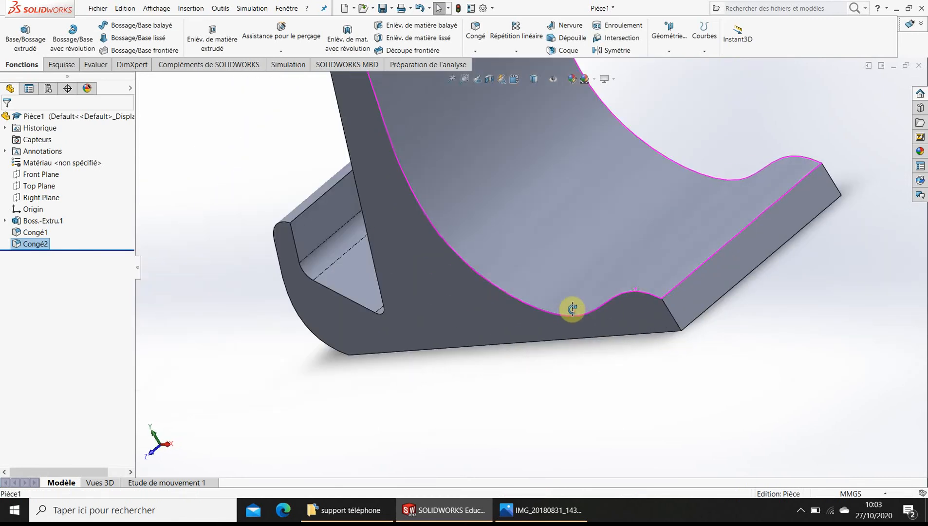
click(467, 170)
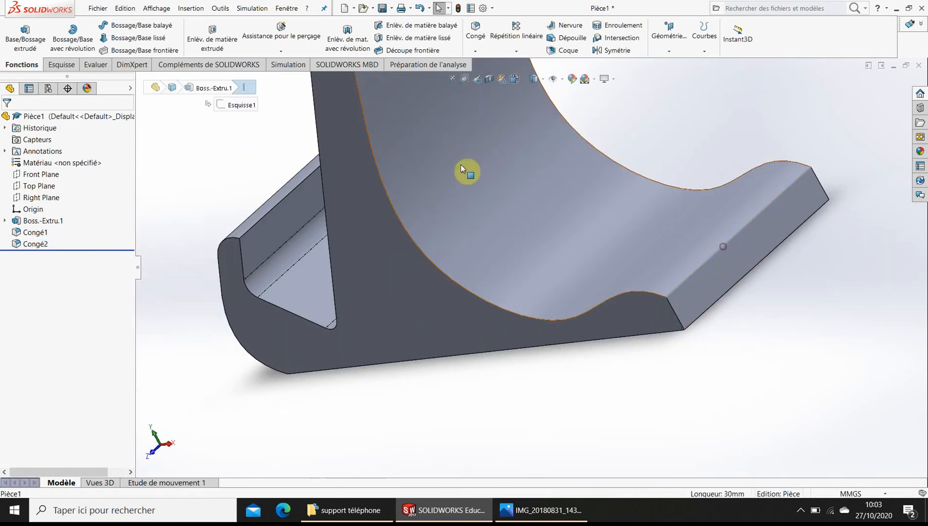
click(476, 38)
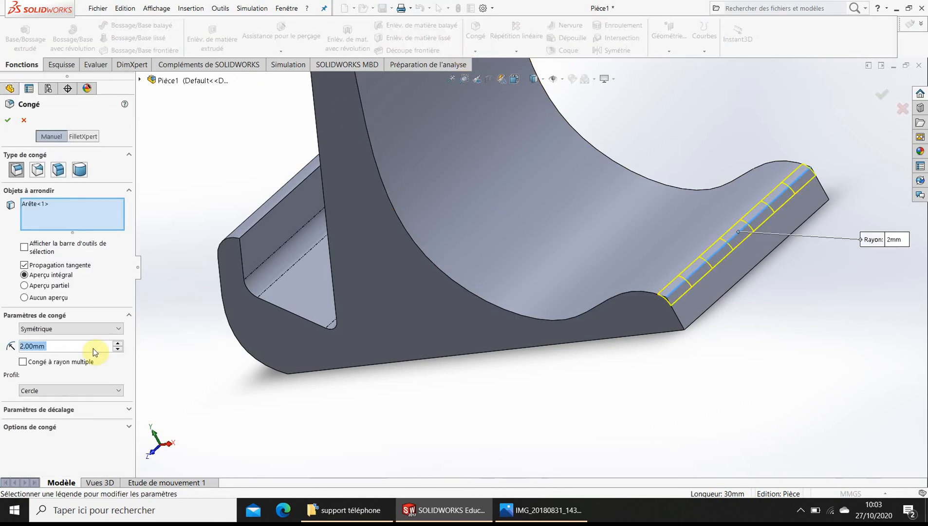
text(4)
key(Return)
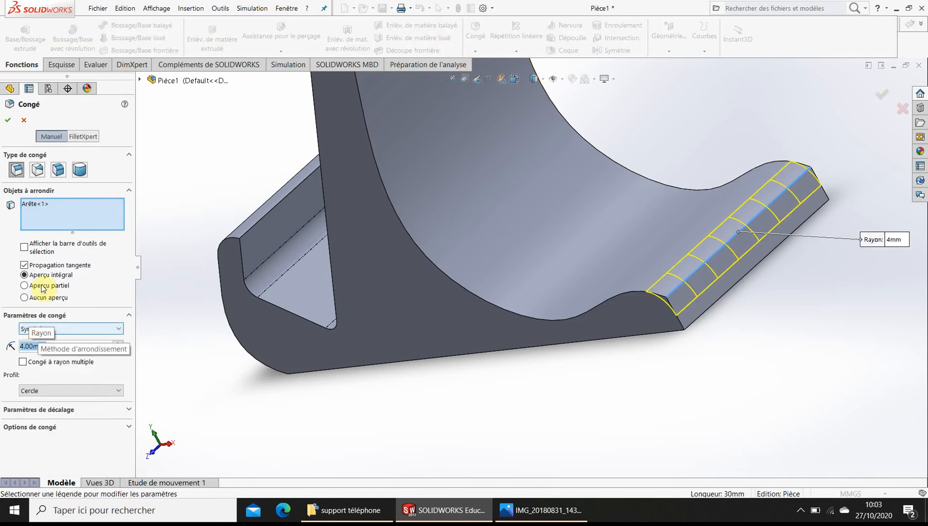
click(10, 120)
Step: Save the part as "support tel" in the support tel folder
scroll(370, 247, up, 4)
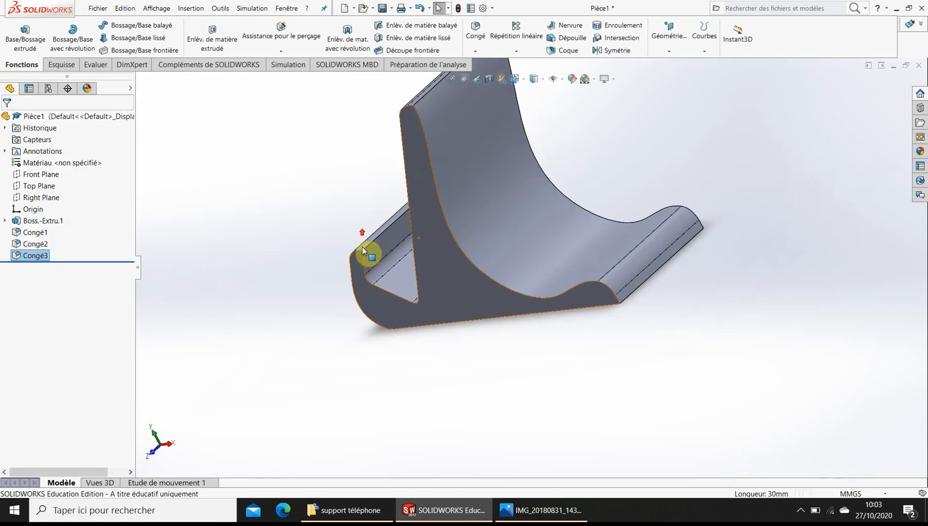
middle_drag(385, 246, 482, 182)
scroll(485, 186, down, 3)
key(f)
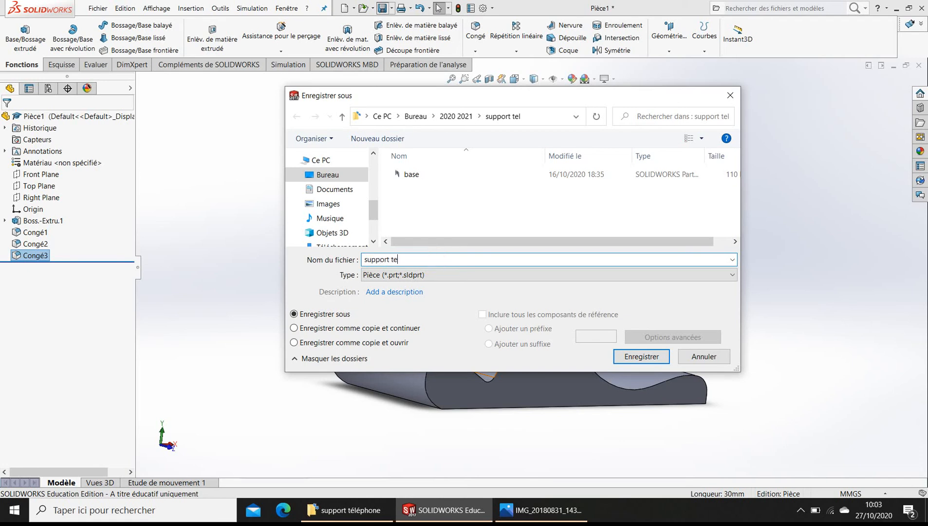
click(644, 356)
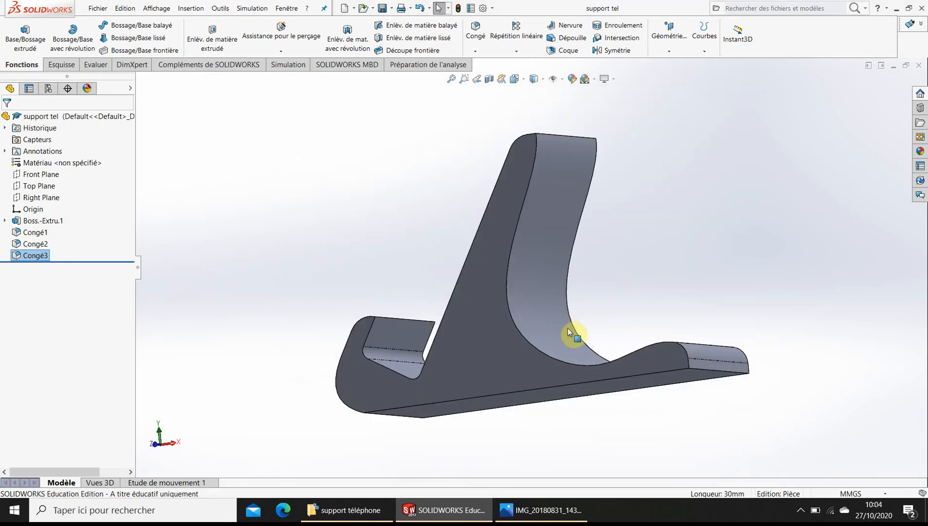
Step: Orient the view normal to the stand's large profiled side face and open a new sketch on that face
middle_drag(569, 332, 525, 339)
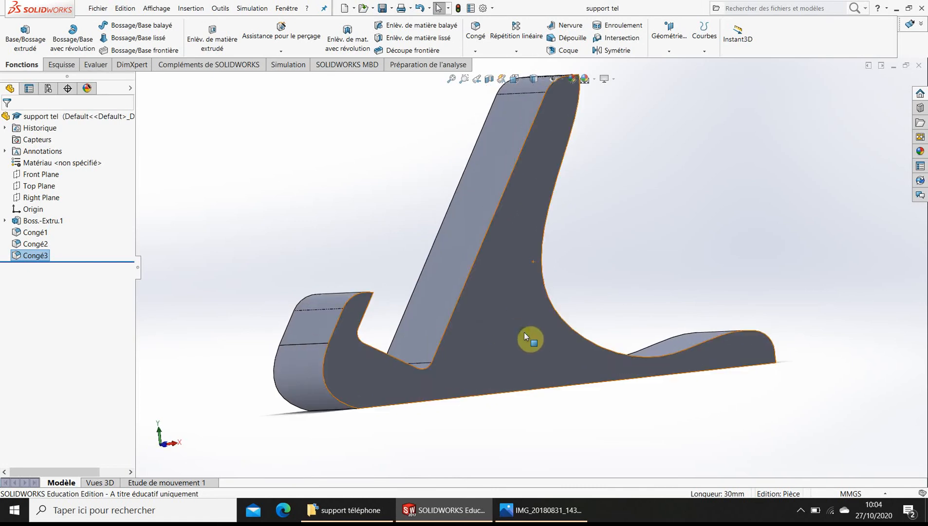
scroll(525, 336, down, 3)
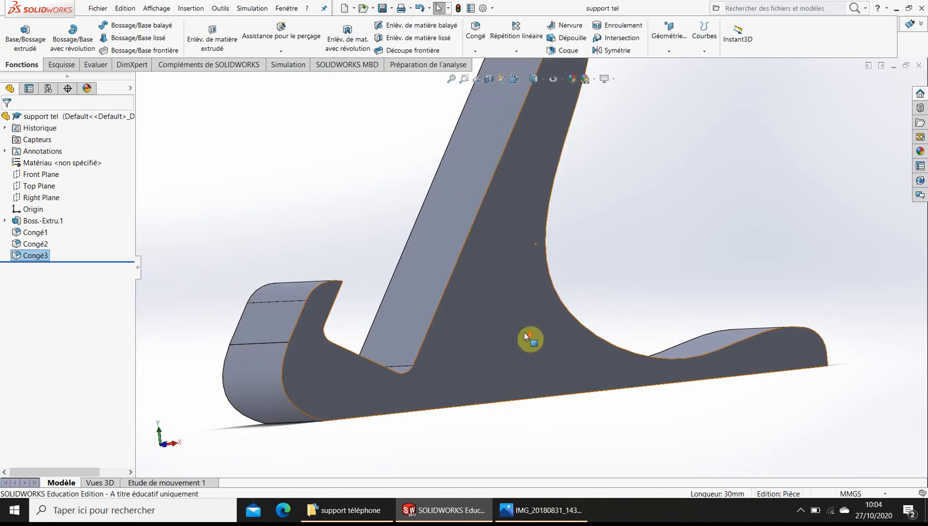
scroll(515, 292, up, 3)
click(514, 292)
key(space)
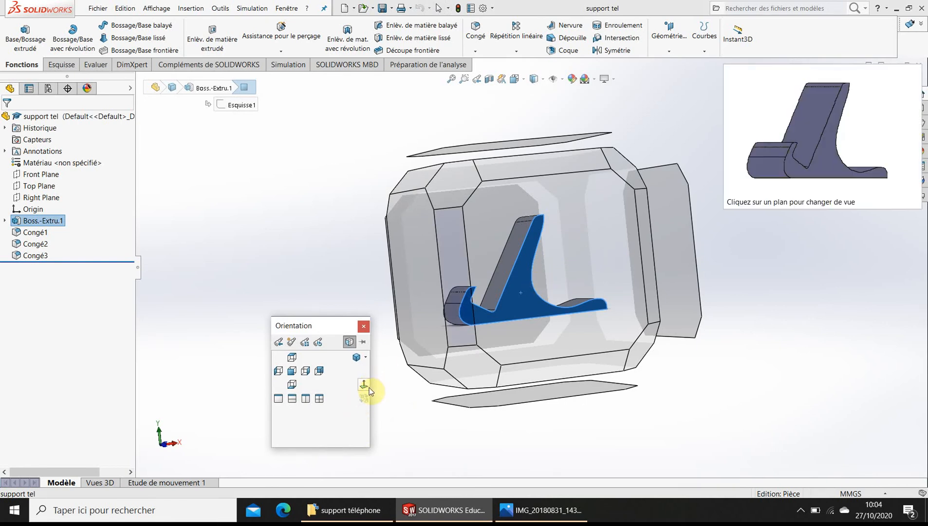
click(368, 387)
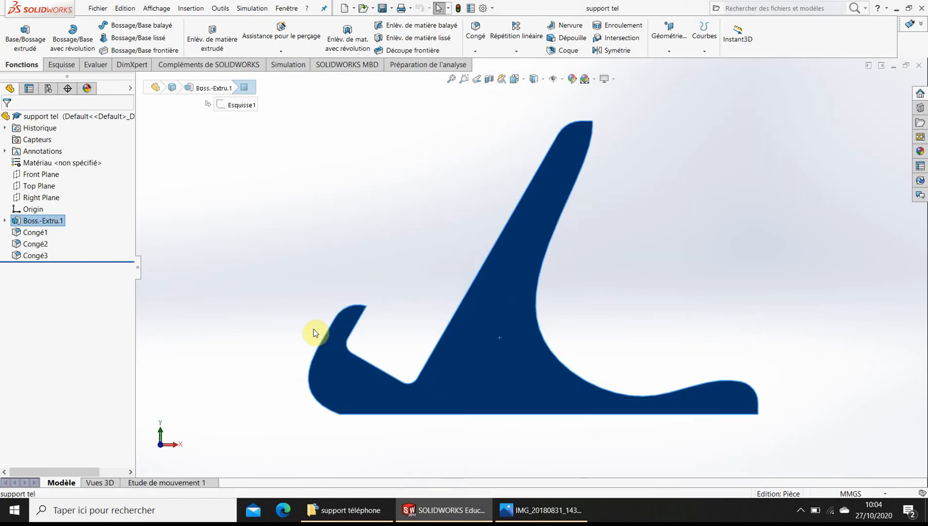
click(54, 64)
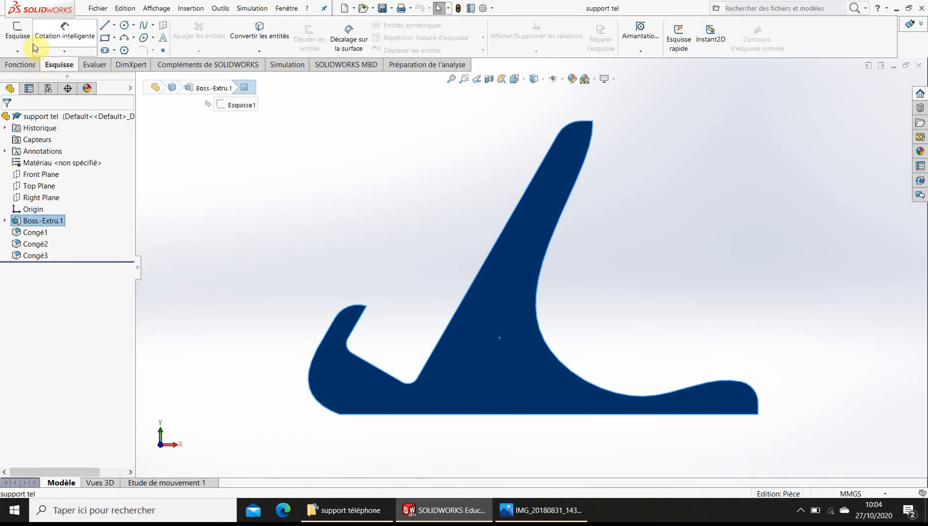
click(17, 30)
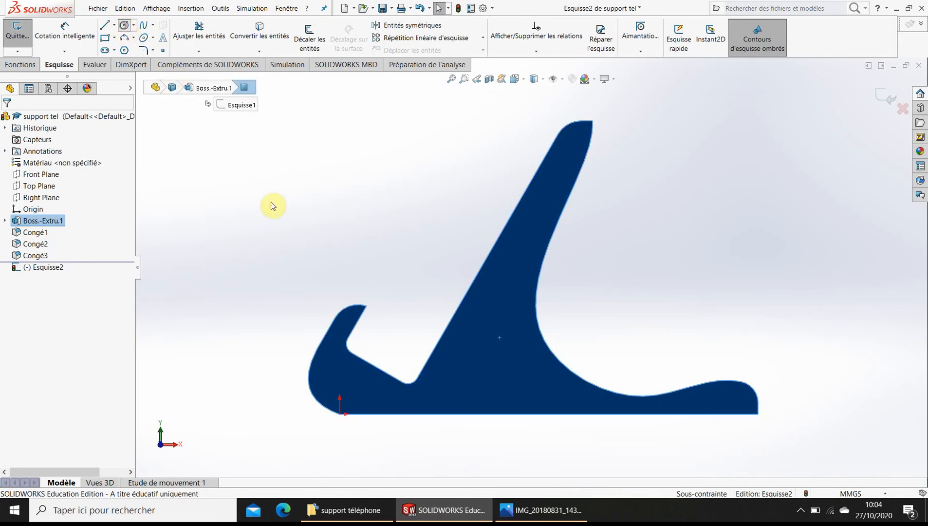
Step: Sketch three circles up the lower half of the backrest, with radii decreasing from about 4 mm to 3 mm and 2 mm
click(142, 39)
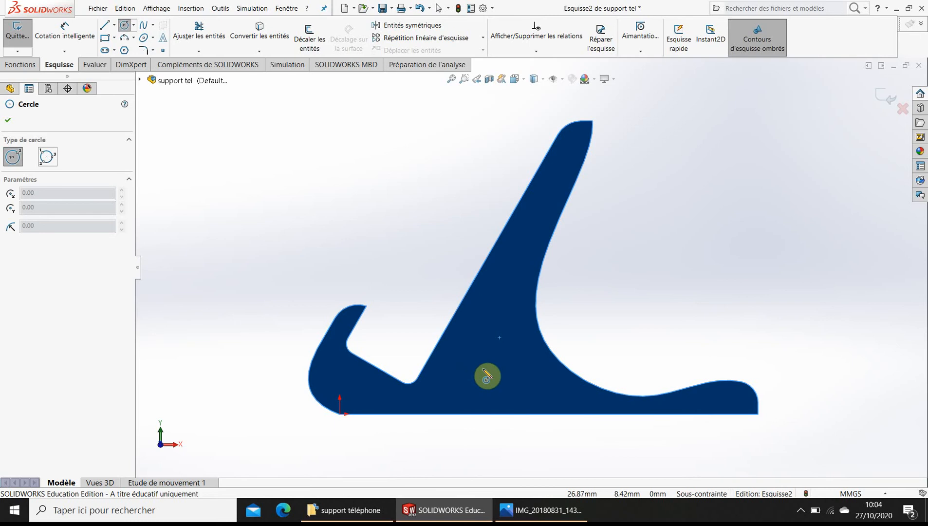
click(483, 369)
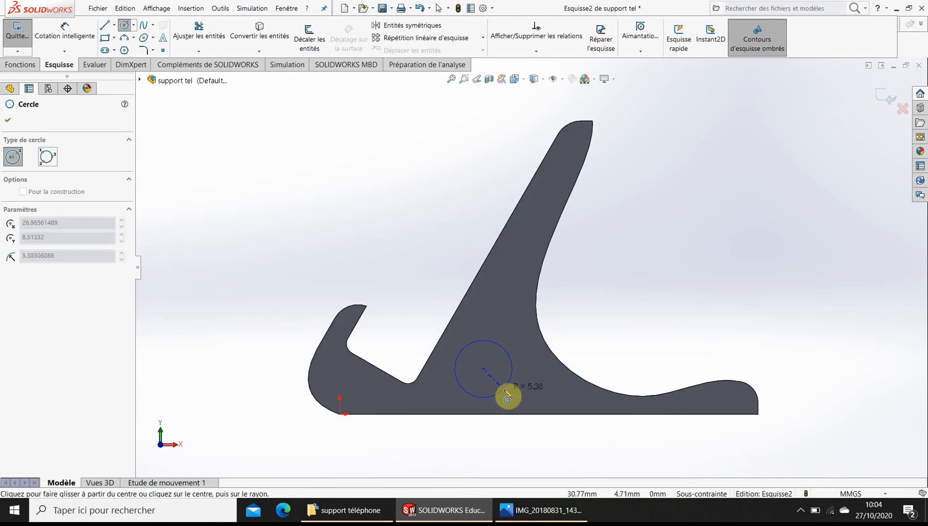
click(499, 386)
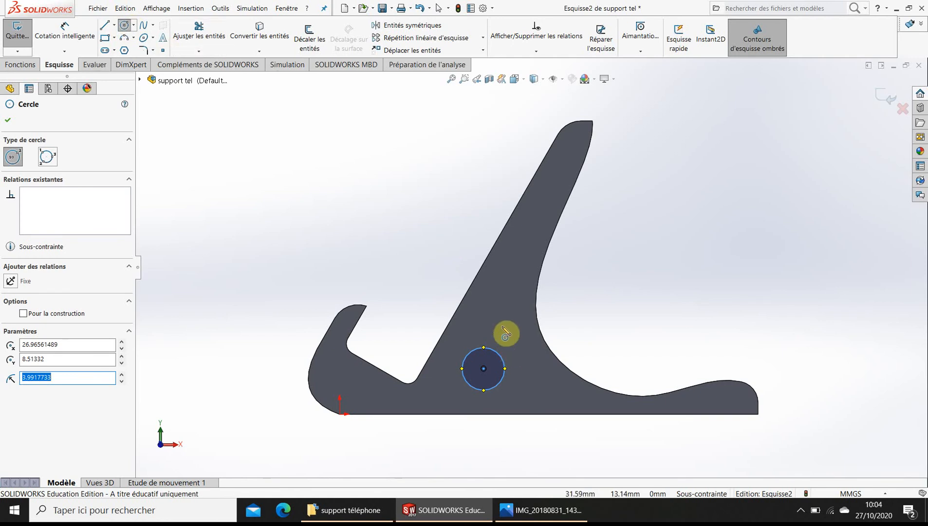
click(496, 315)
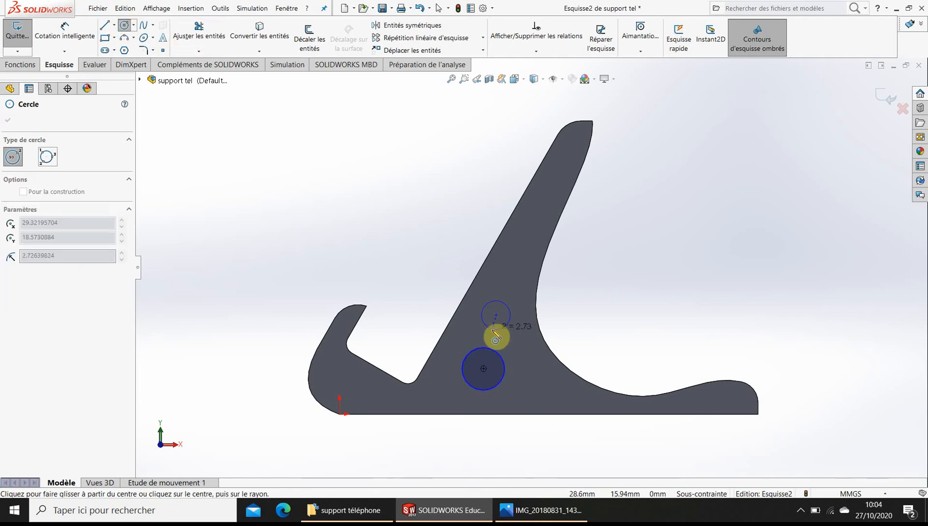
click(508, 323)
click(511, 273)
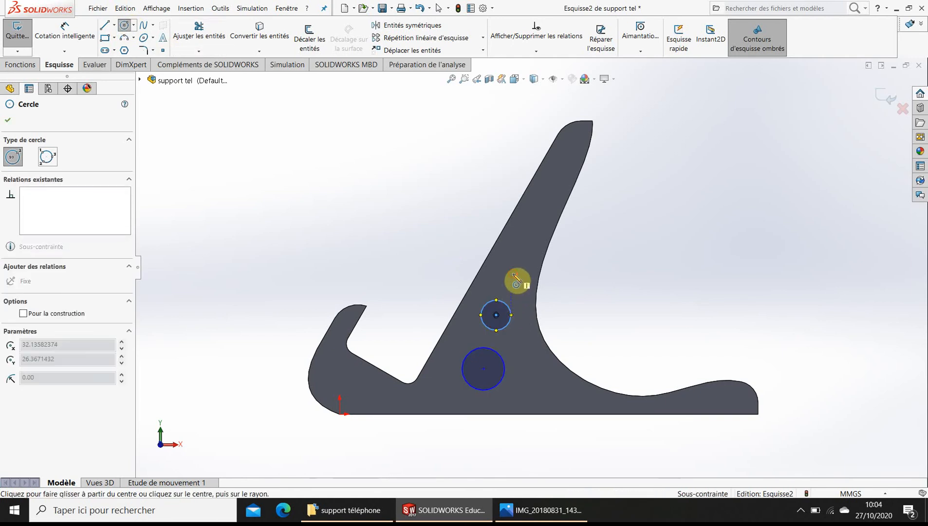
click(519, 271)
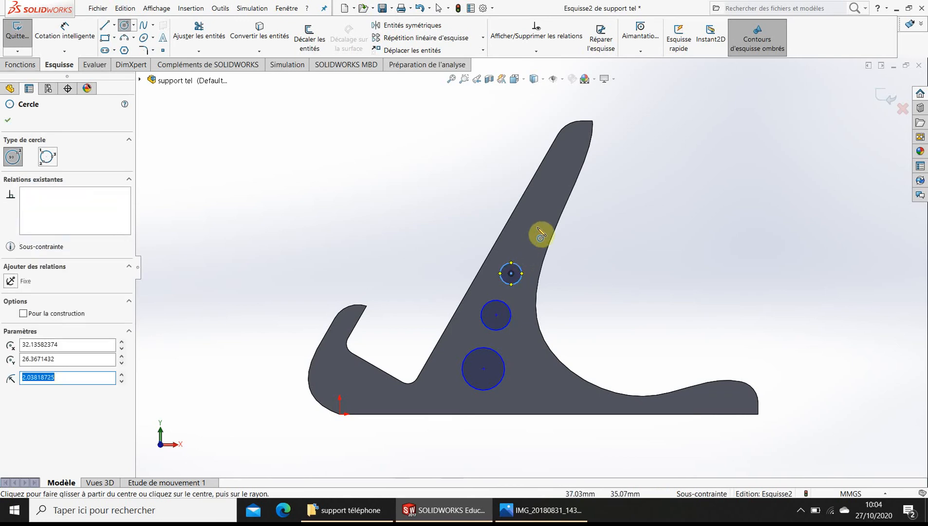
Step: Continue the row up the backrest with three smaller circles of about 1.7 mm, 1.5 mm and 1 mm radius
click(530, 236)
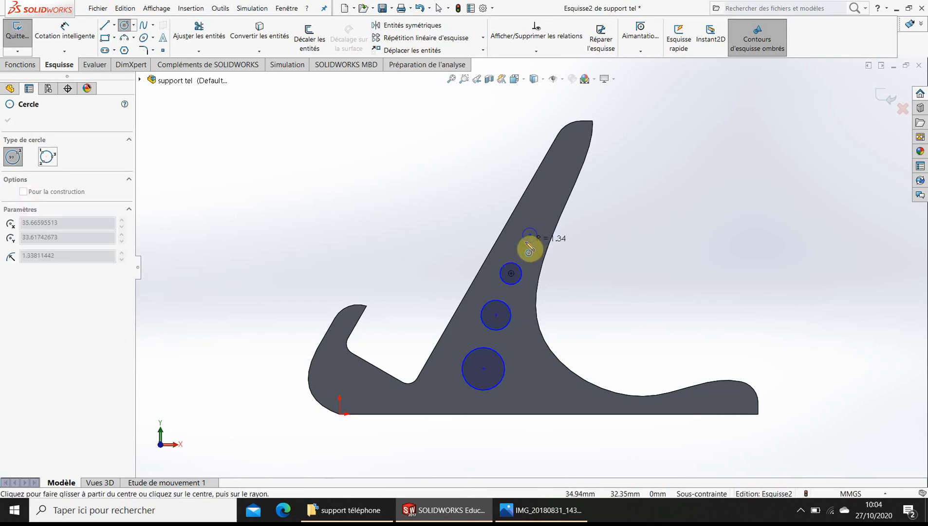
click(529, 240)
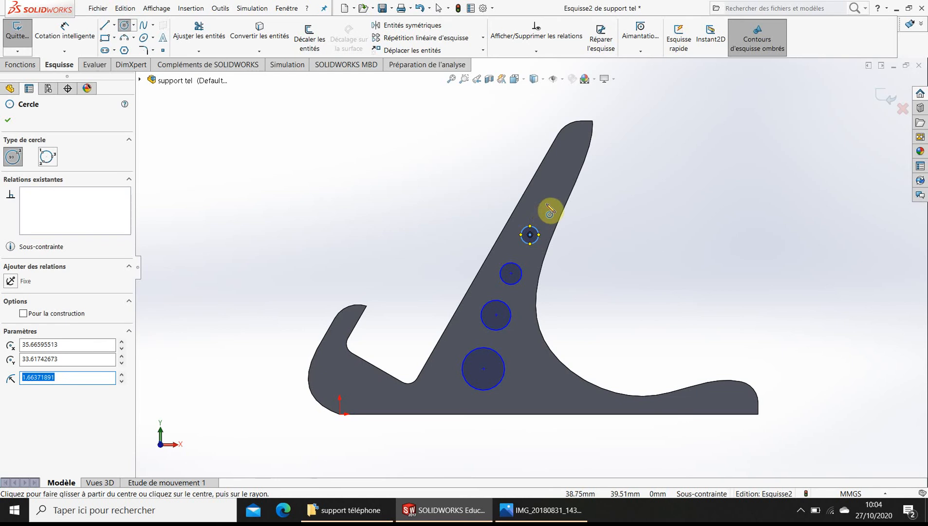
click(544, 203)
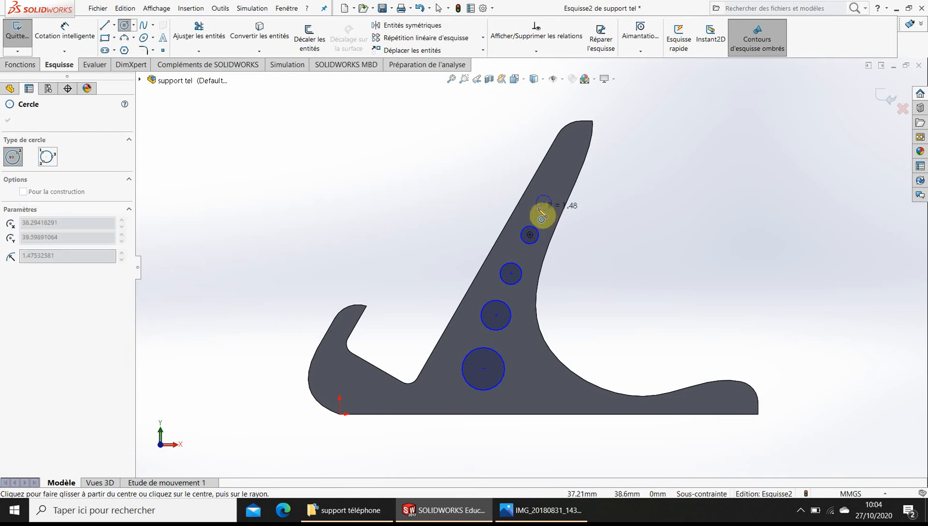
click(541, 214)
click(558, 177)
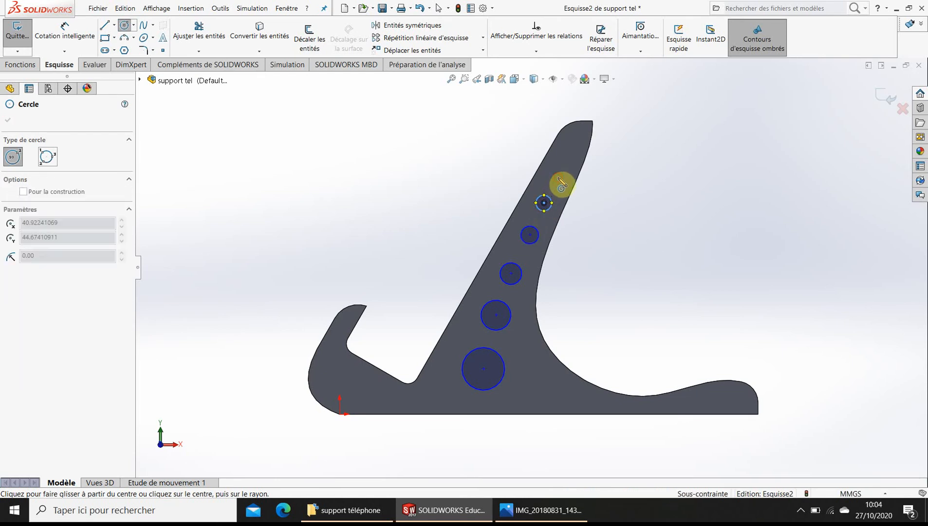
click(559, 187)
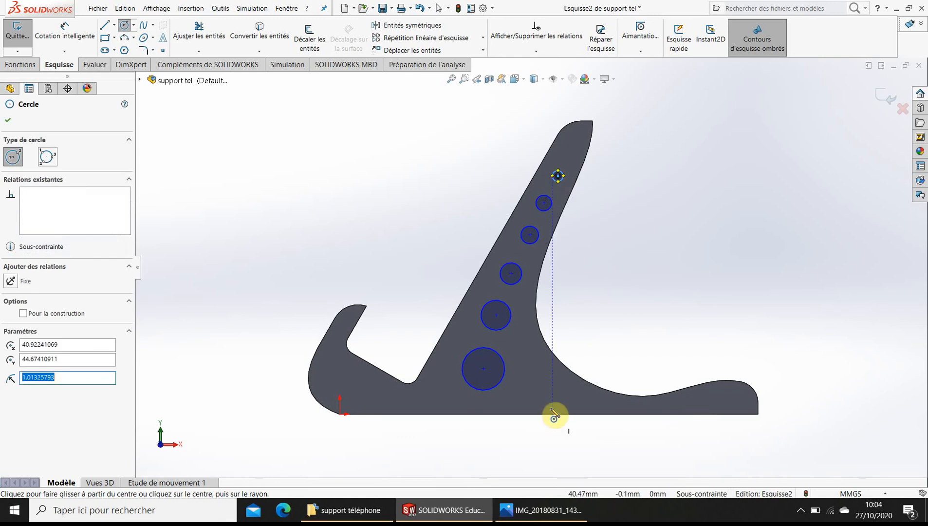
Step: Sketch circles of about 1.8 mm radius in the middle of the base, 1.6 mm below the front lip and 1.1 mm in the rear foot
click(533, 398)
click(530, 390)
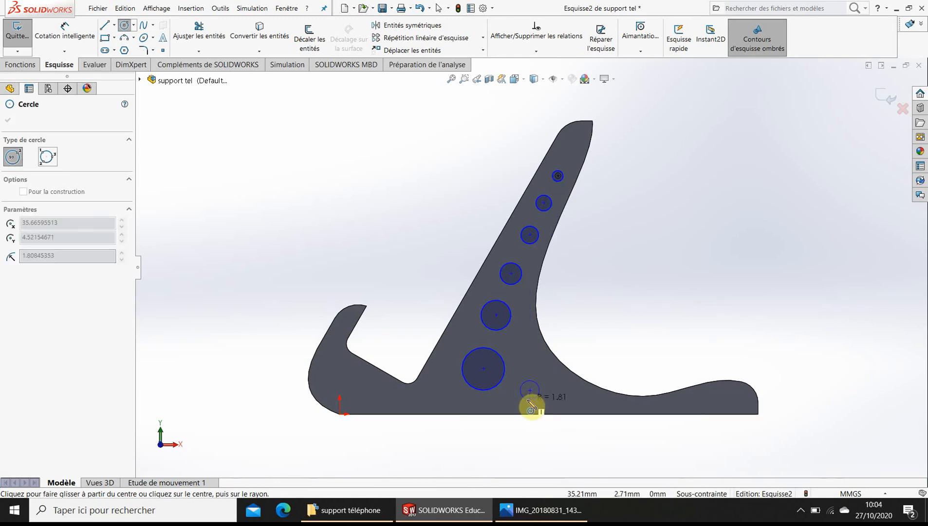
click(528, 399)
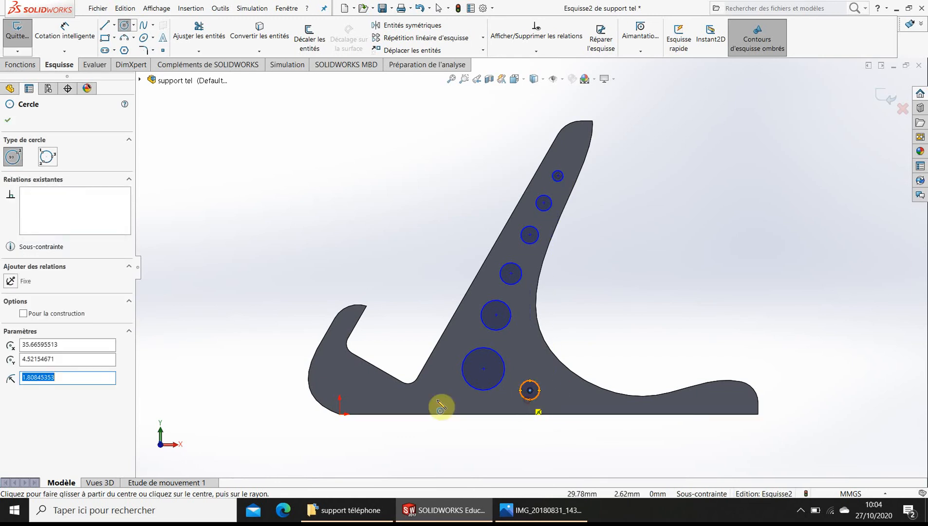
click(346, 390)
click(346, 395)
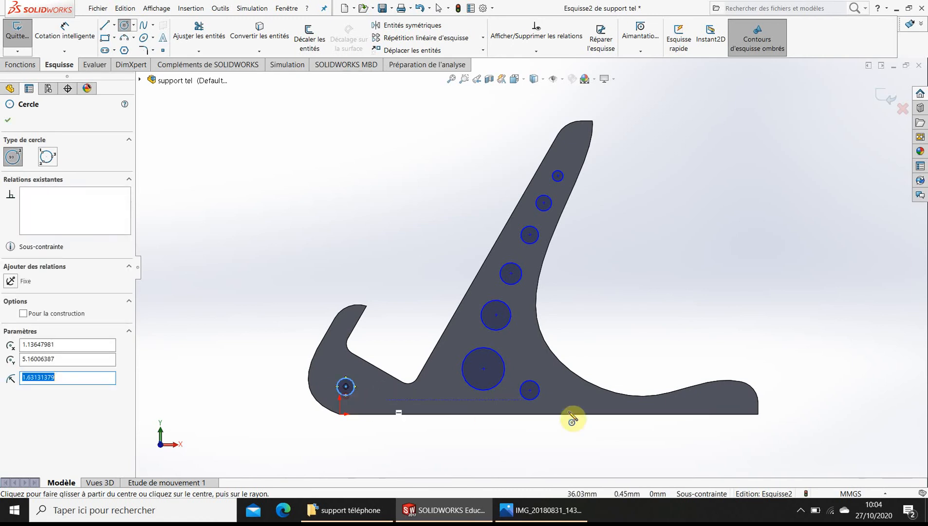
click(738, 401)
click(744, 404)
middle_drag(710, 406, 729, 412)
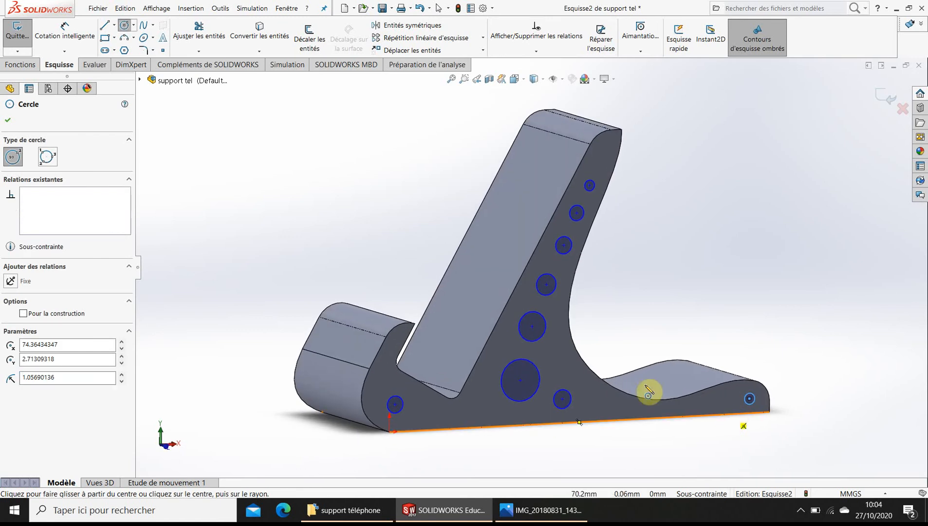
click(8, 121)
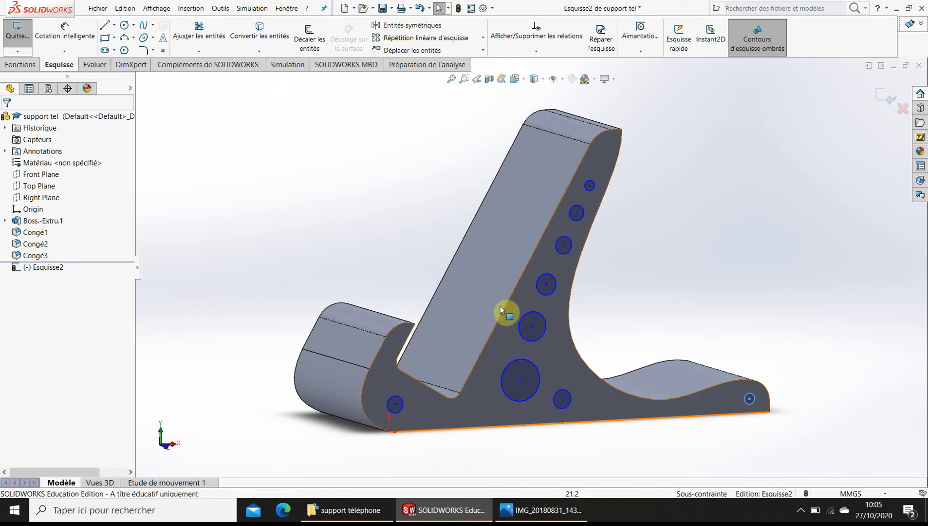
Step: Cut all the sketched circles through the stand with an extruded cut using the "A travers tout" end condition
click(13, 68)
click(195, 34)
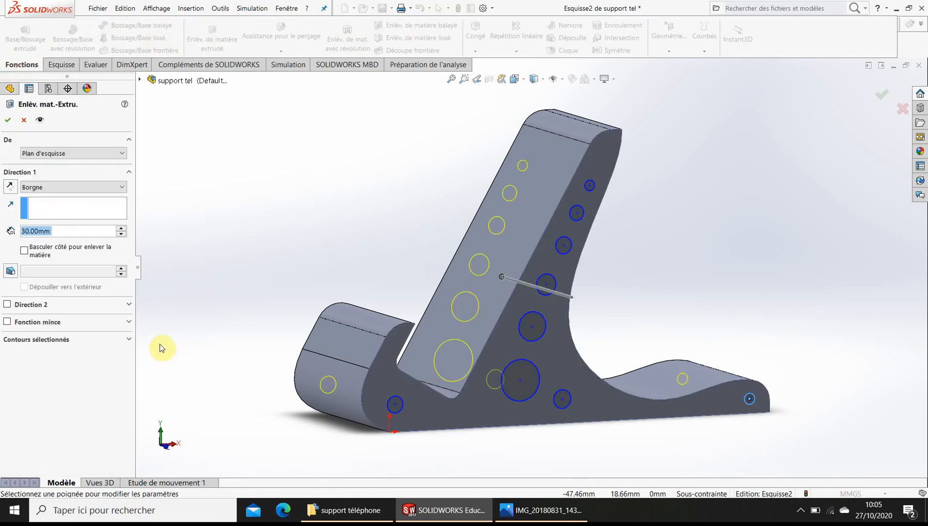
click(54, 154)
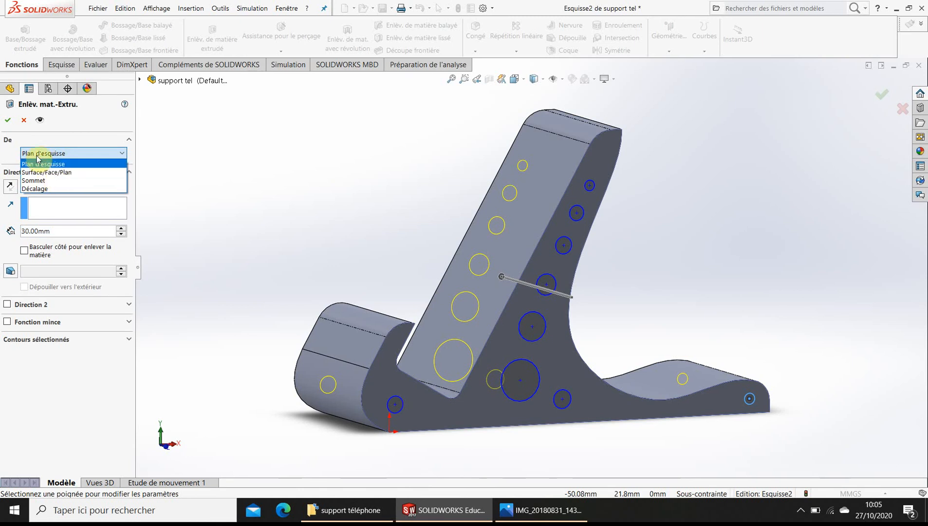
click(48, 138)
click(62, 188)
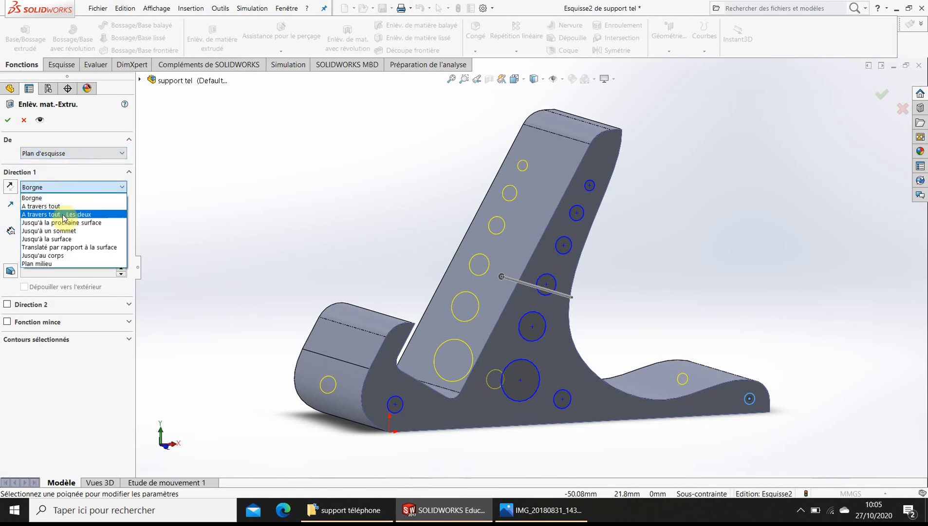
click(54, 205)
click(10, 122)
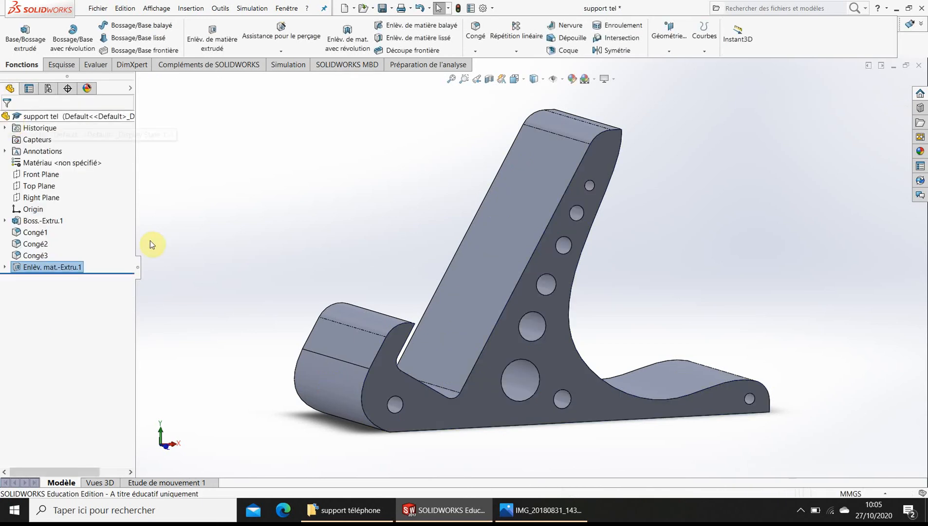
Step: Save the part with its holes and switch to the other open phone stand model
scroll(526, 393, up, 3)
middle_drag(522, 331, 544, 377)
scroll(534, 287, down, 3)
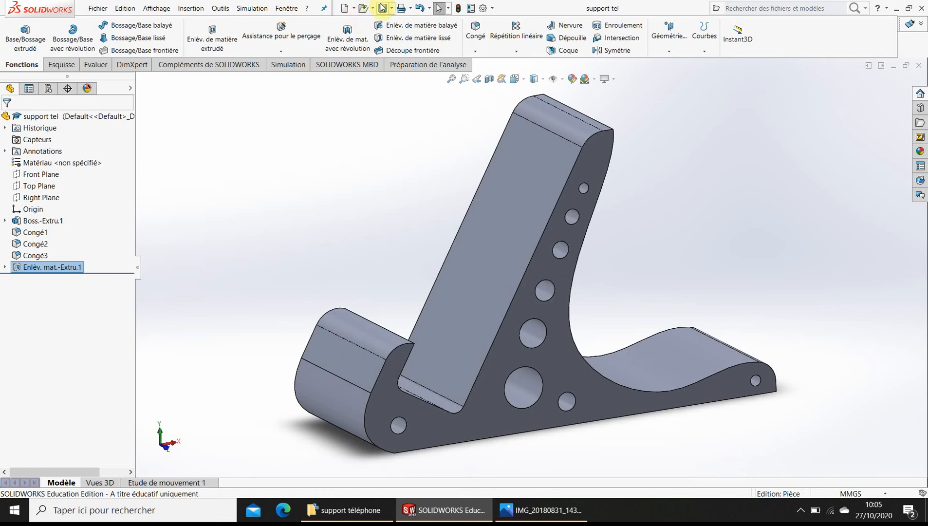
key(ctrl+Tab)
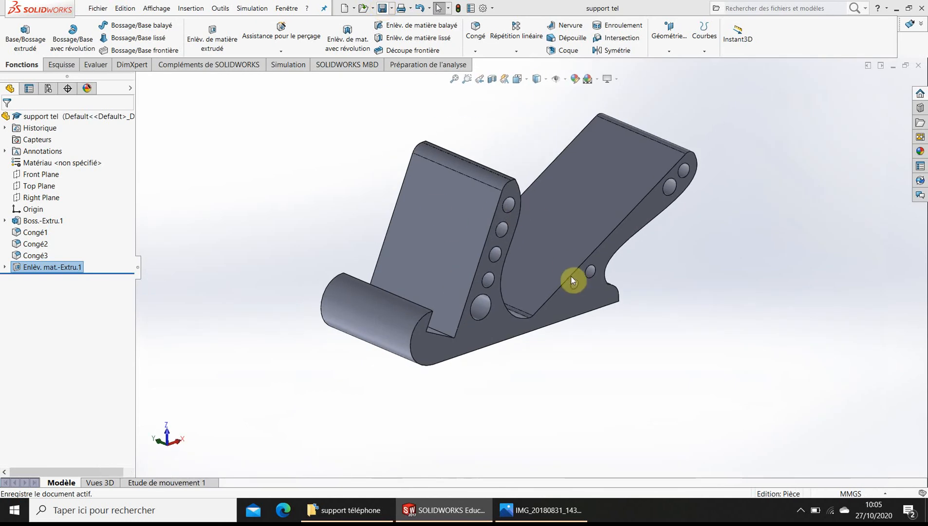
Step: Open the sketch behind the base model's second extrusion and examine the inclined rear support's profile and dimensions from the side
key(ctrl+Tab)
scroll(543, 239, down, 2)
middle_drag(543, 245, 507, 244)
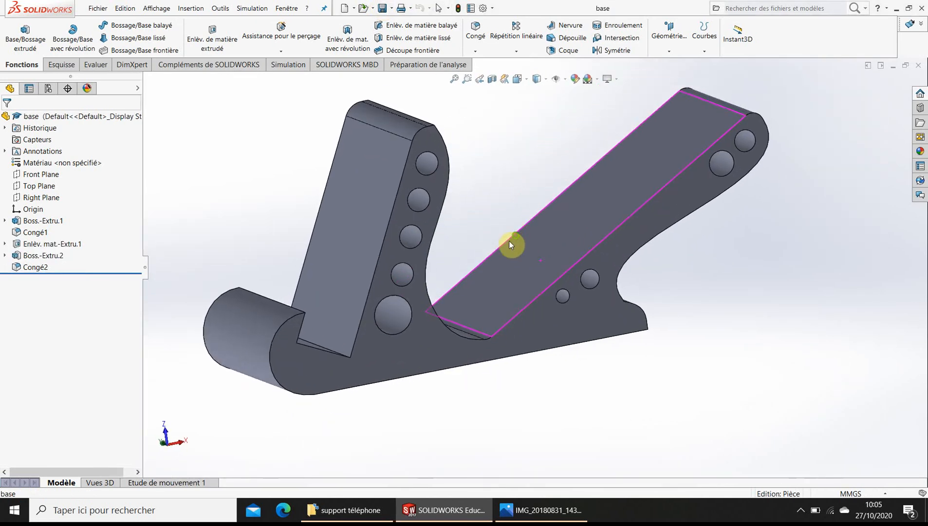
right_click(47, 256)
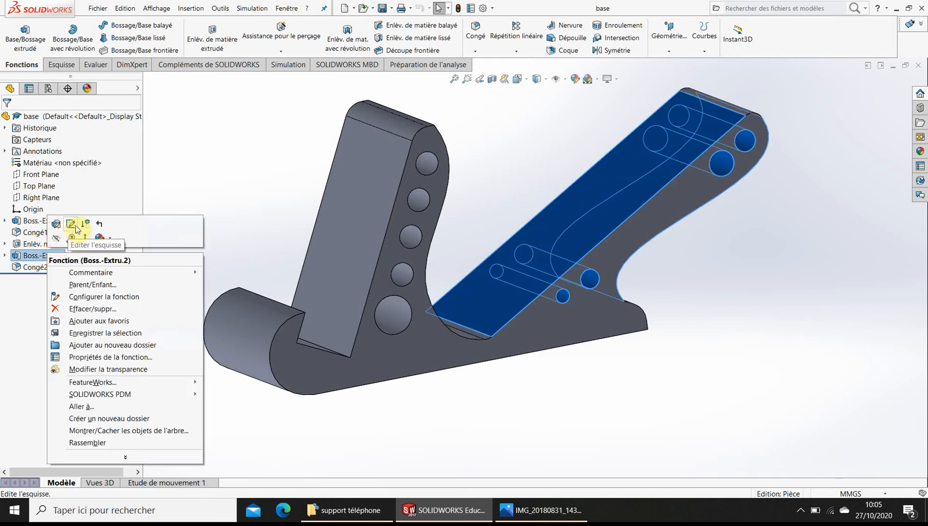
click(75, 226)
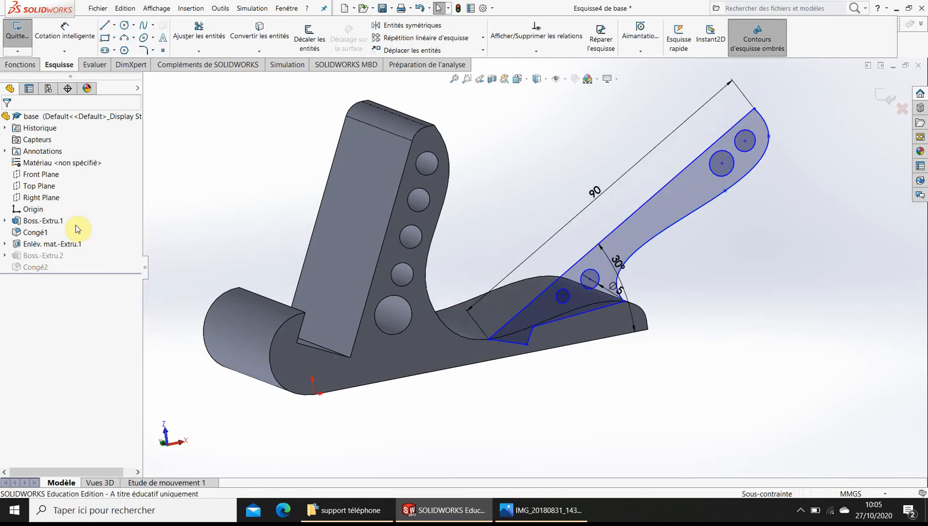
scroll(460, 397, up, 5)
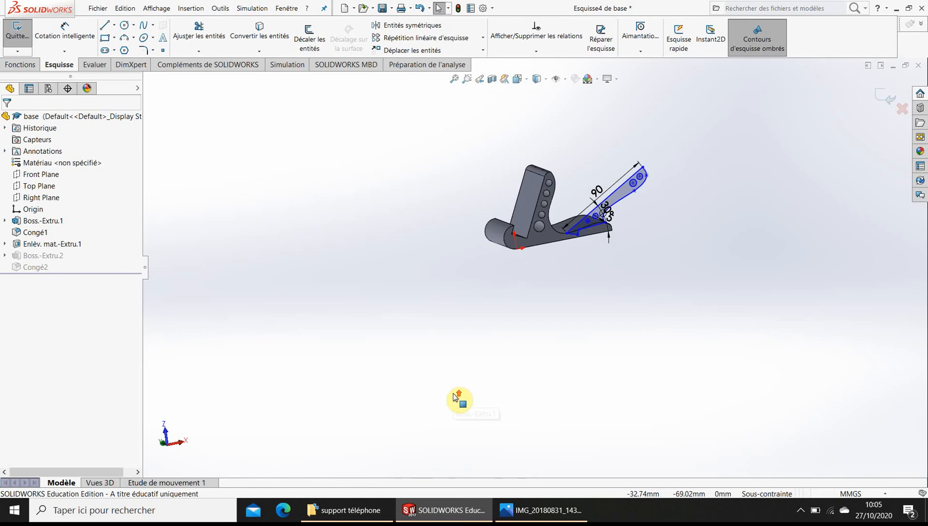
key(space)
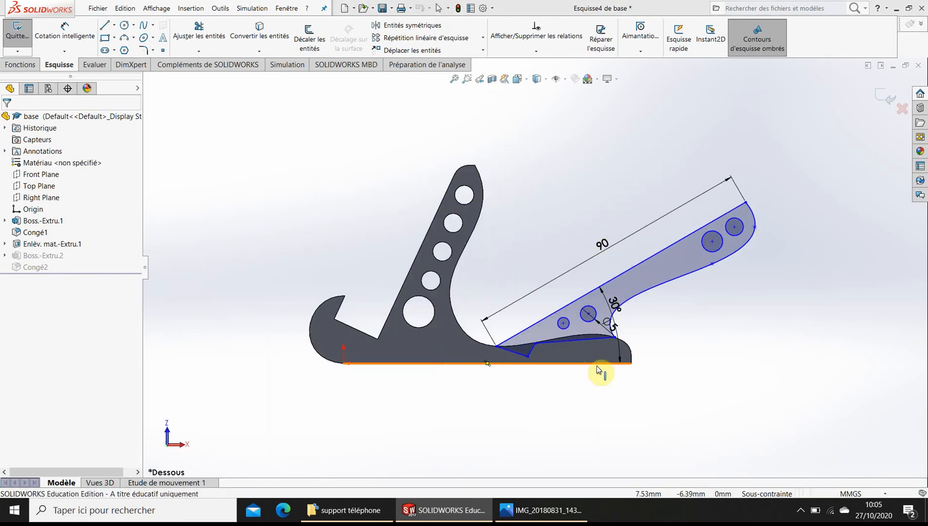
scroll(590, 366, down, 1)
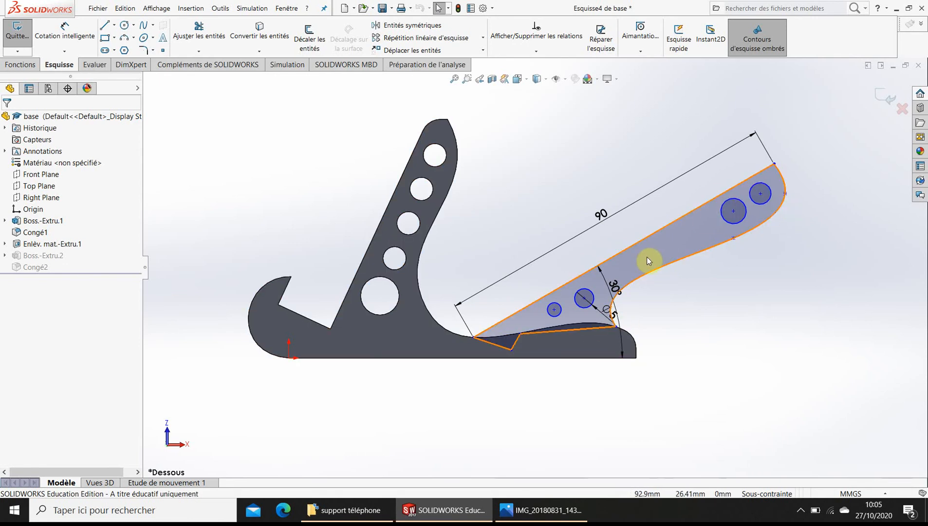
mouse_move(588, 393)
middle_down()
mouse_move(607, 433)
mouse_move(594, 394)
middle_up()
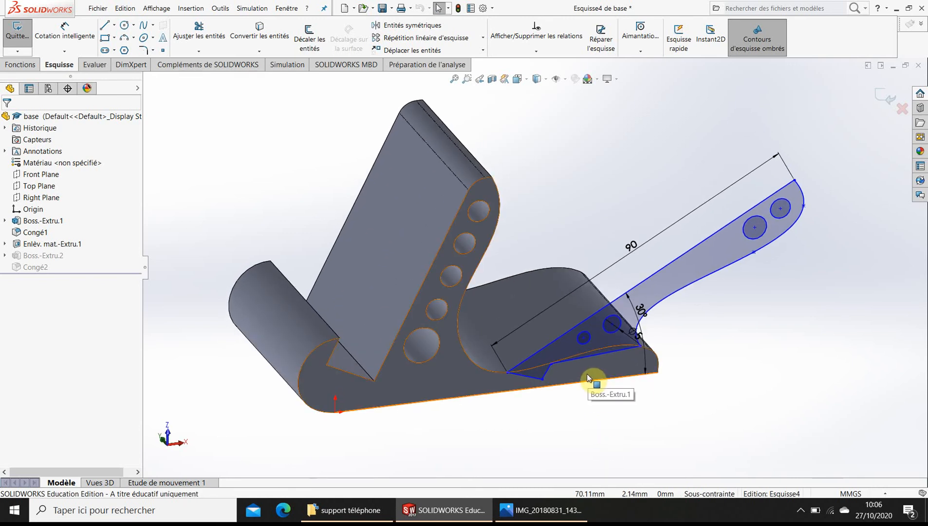
key(space)
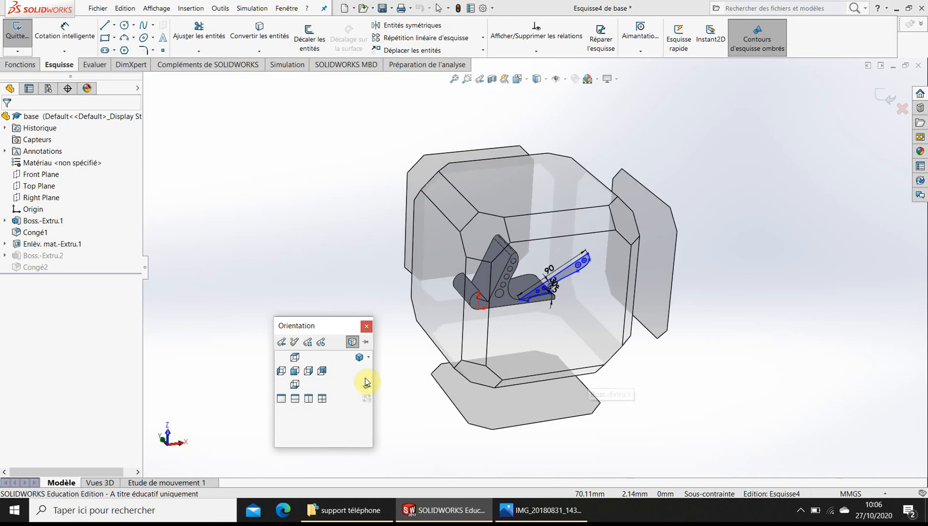
click(366, 382)
scroll(647, 306, down, 2)
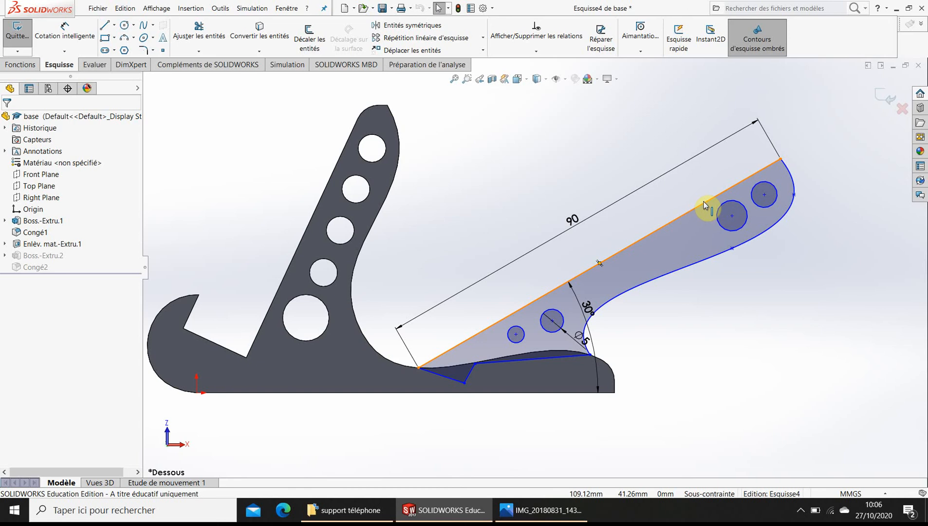
Step: Return to the open "support tel" part and clear the face selection
key(ctrl+Tab)
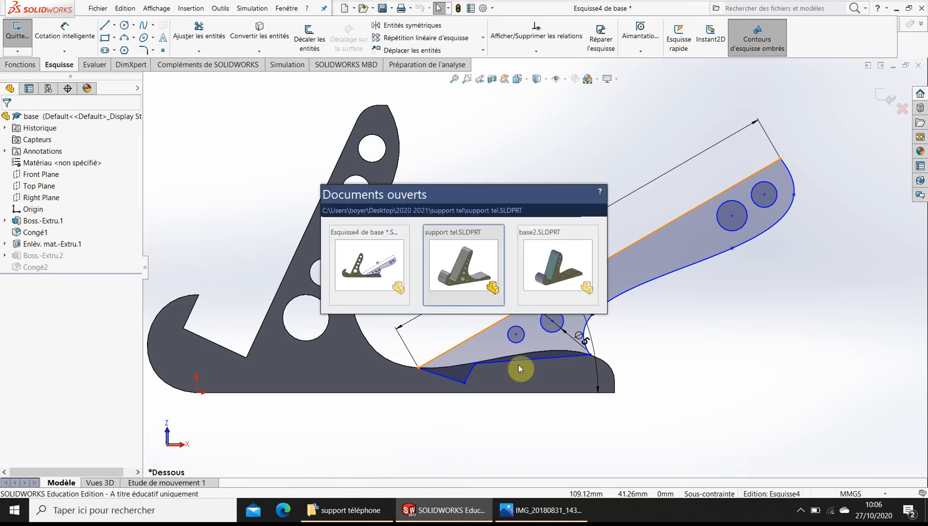
click(464, 270)
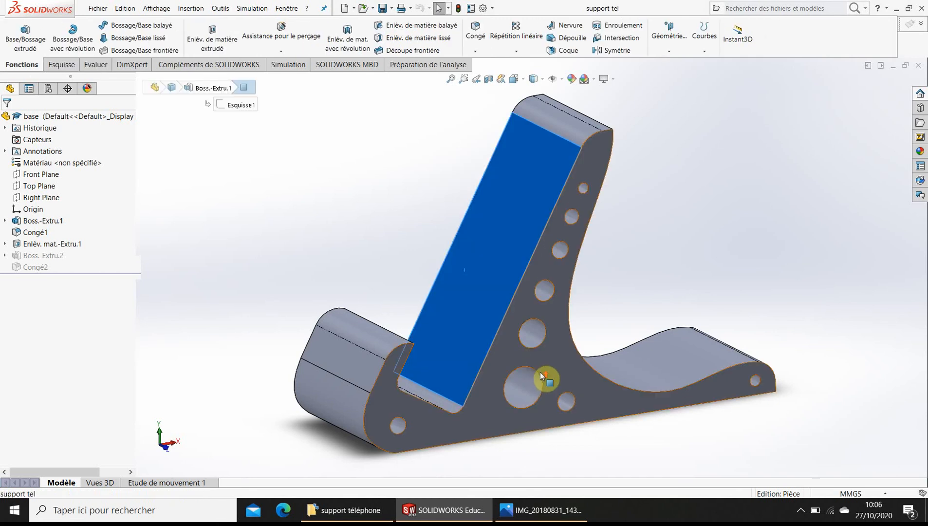
click(551, 407)
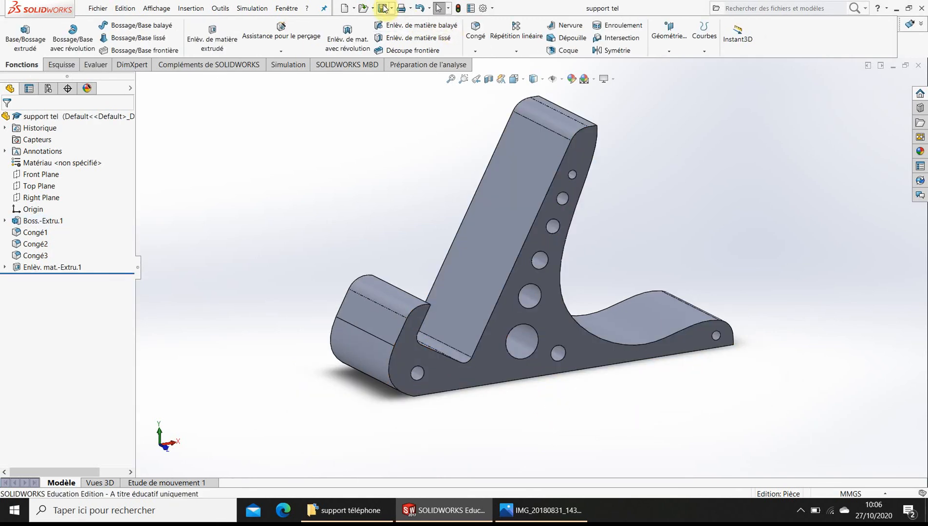
Step: Export the phone stand as the STL file "support tel" in the support tel folder
middle_drag(439, 357, 470, 400)
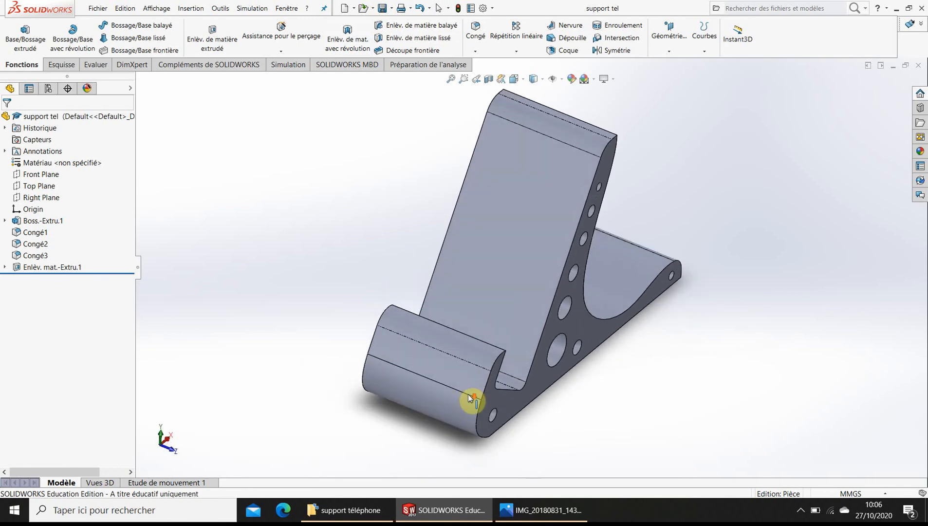
scroll(467, 393, down, 1)
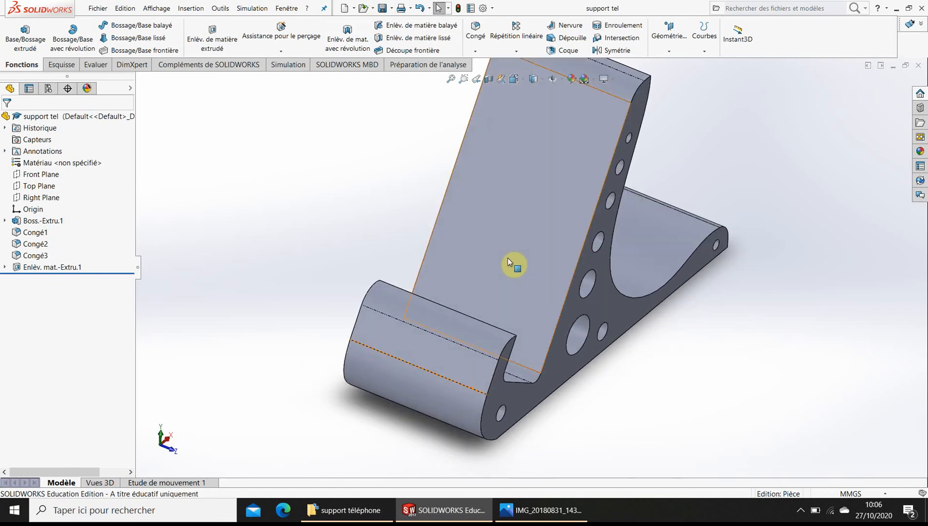
middle_drag(508, 262, 513, 249)
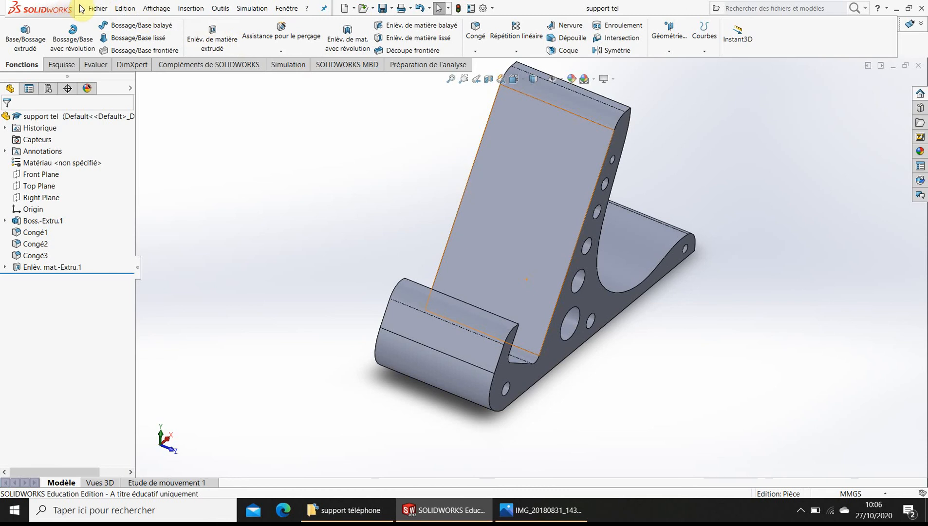
click(98, 9)
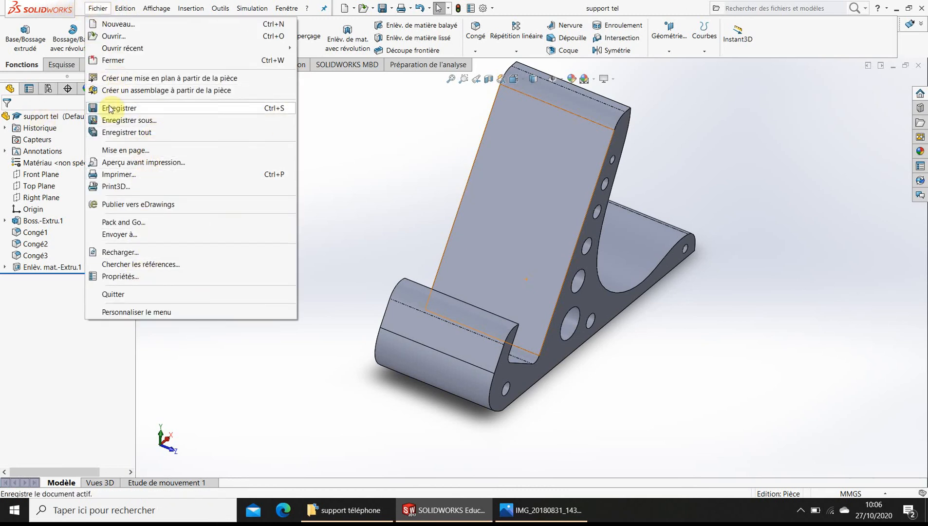
click(111, 121)
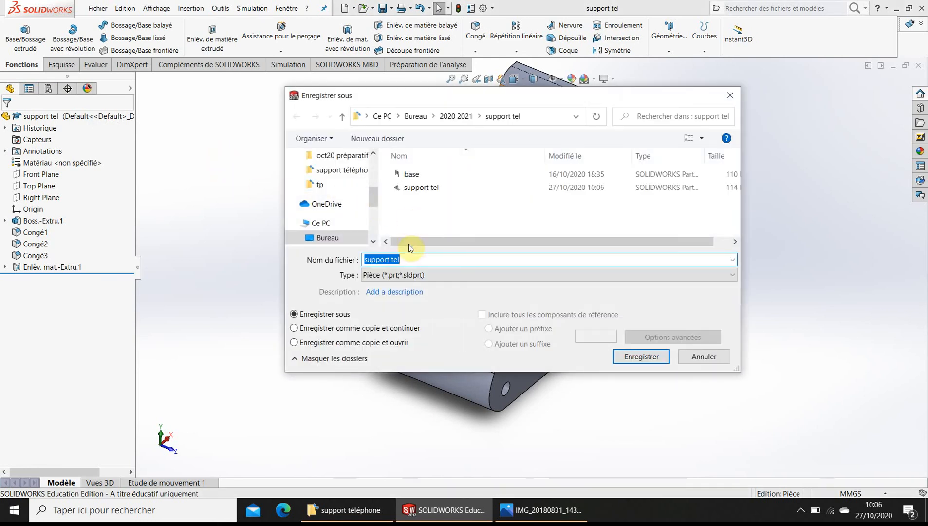
click(417, 276)
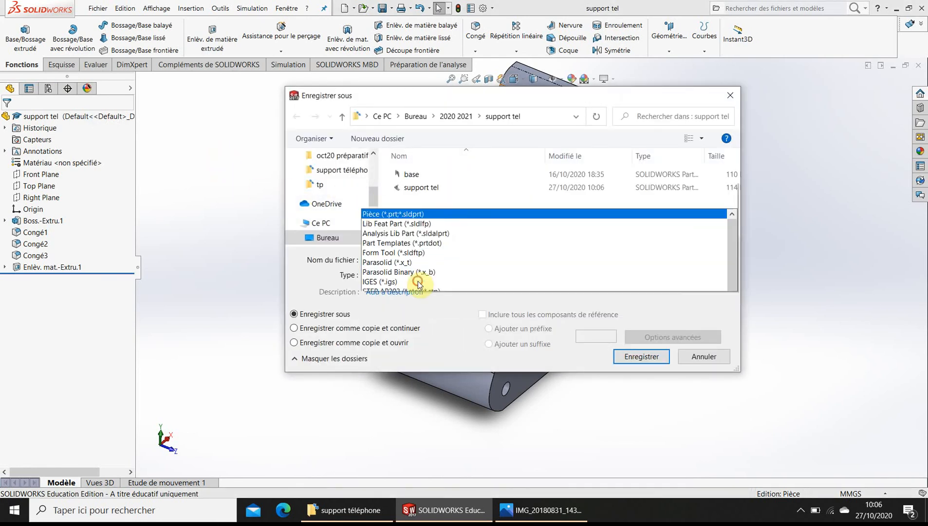
click(406, 149)
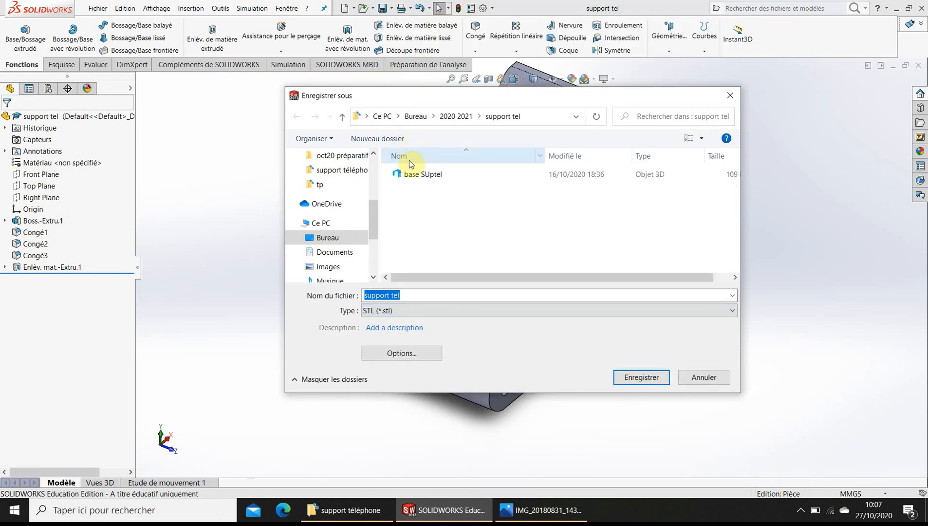
click(643, 378)
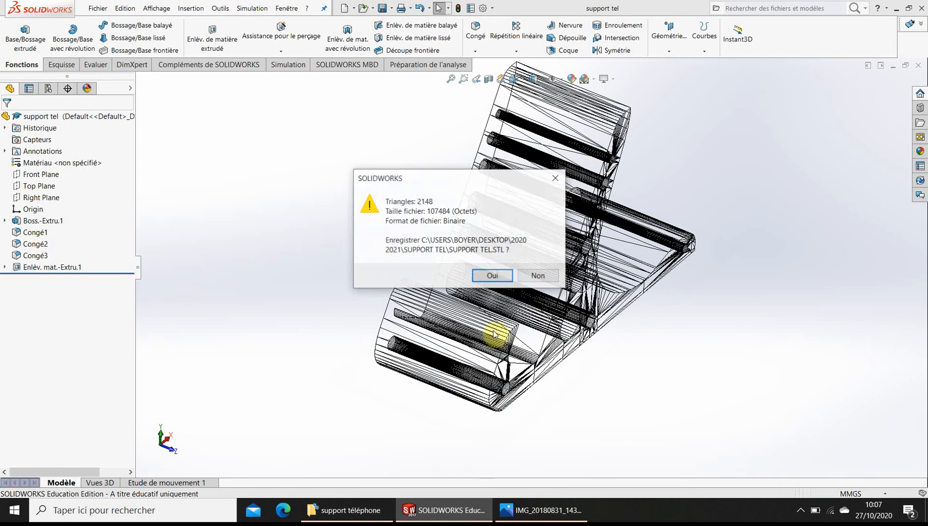
click(492, 276)
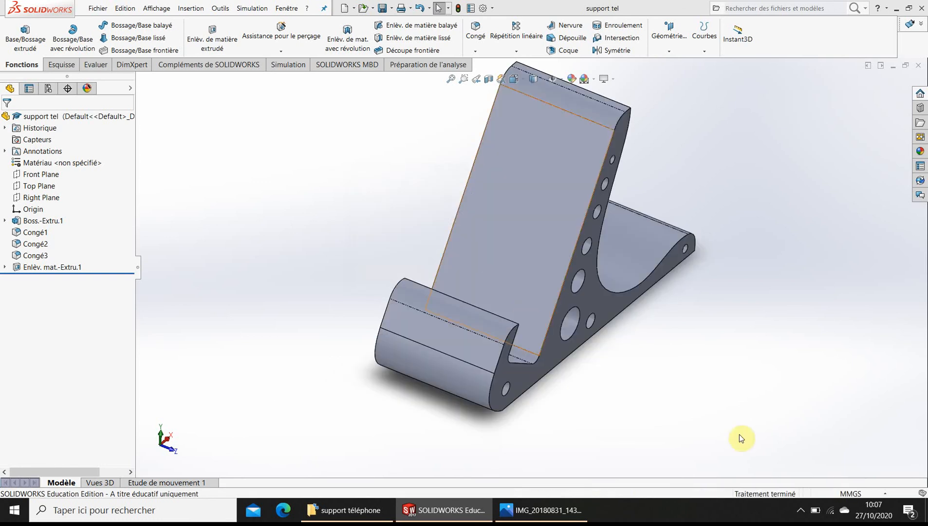
click(801, 511)
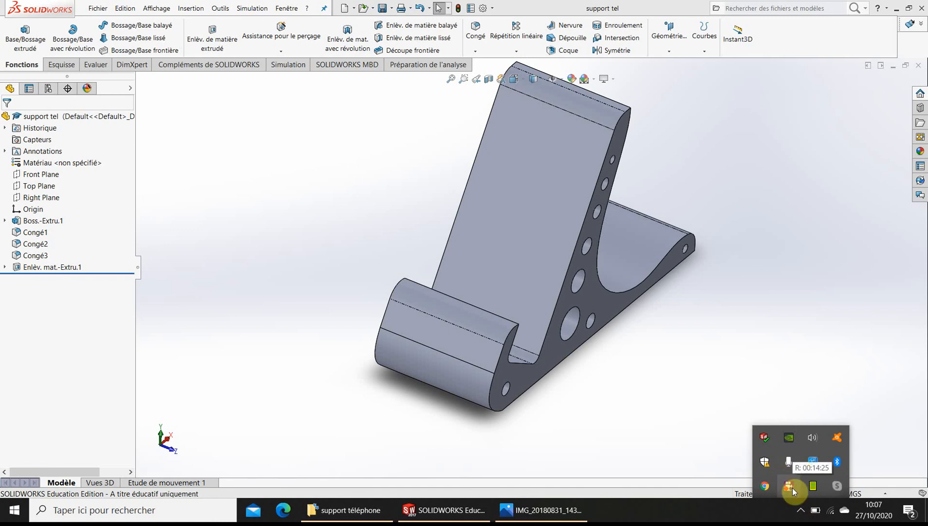
click(801, 511)
middle_drag(587, 299, 631, 379)
scroll(554, 258, up, 4)
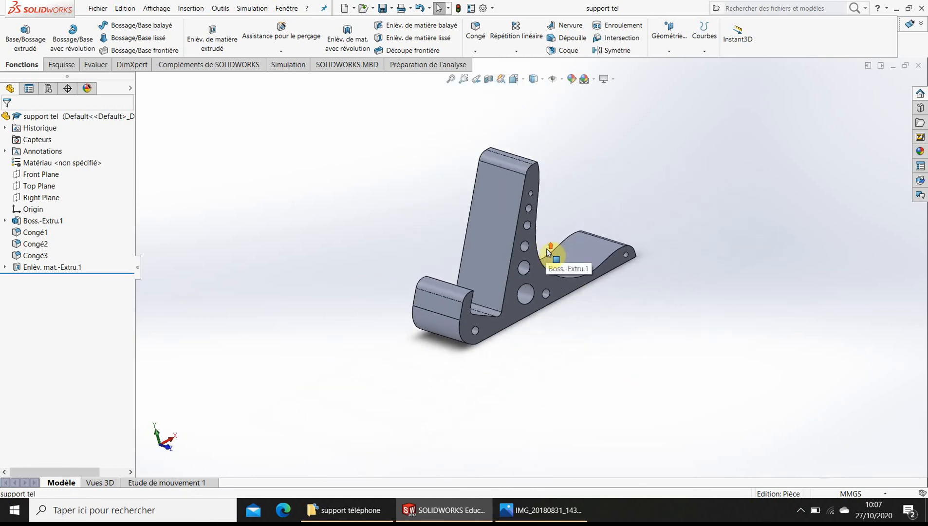
scroll(497, 227, down, 3)
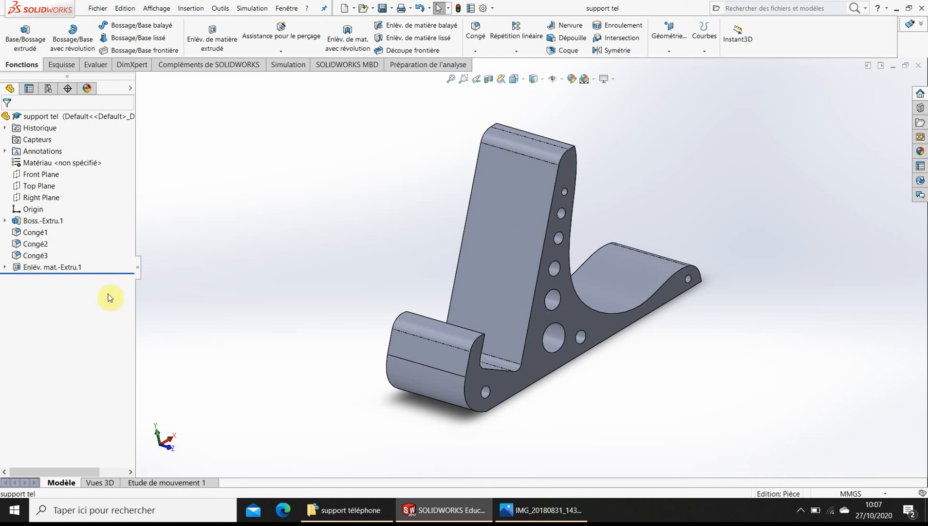
click(497, 211)
right_click(497, 210)
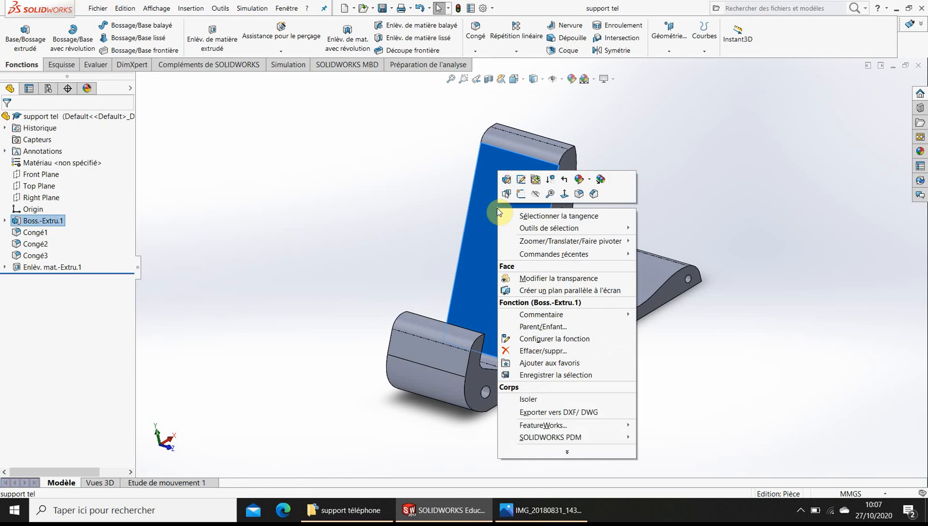
click(588, 181)
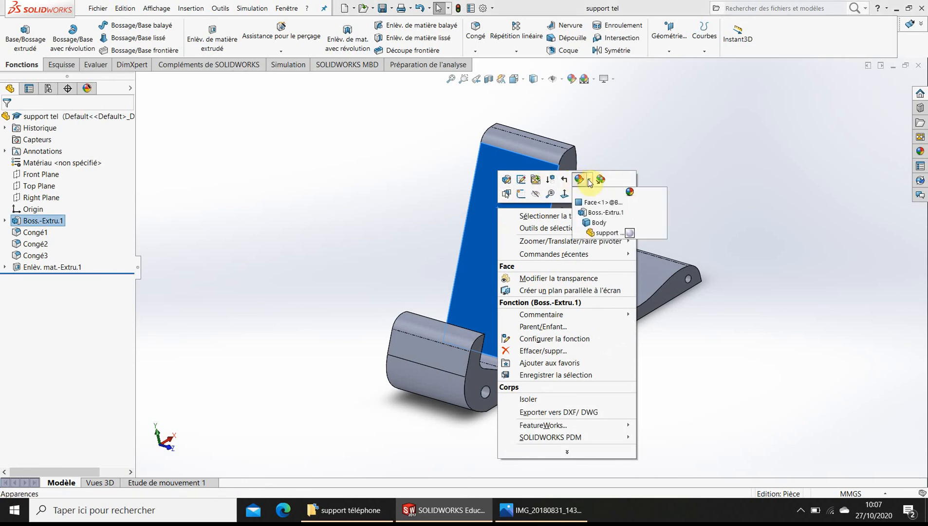
click(628, 238)
click(522, 240)
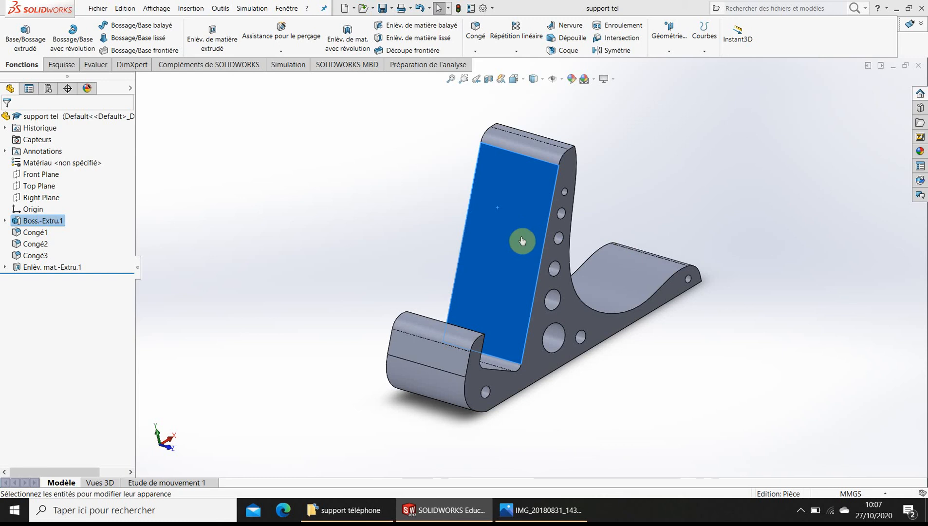
click(522, 241)
click(522, 241)
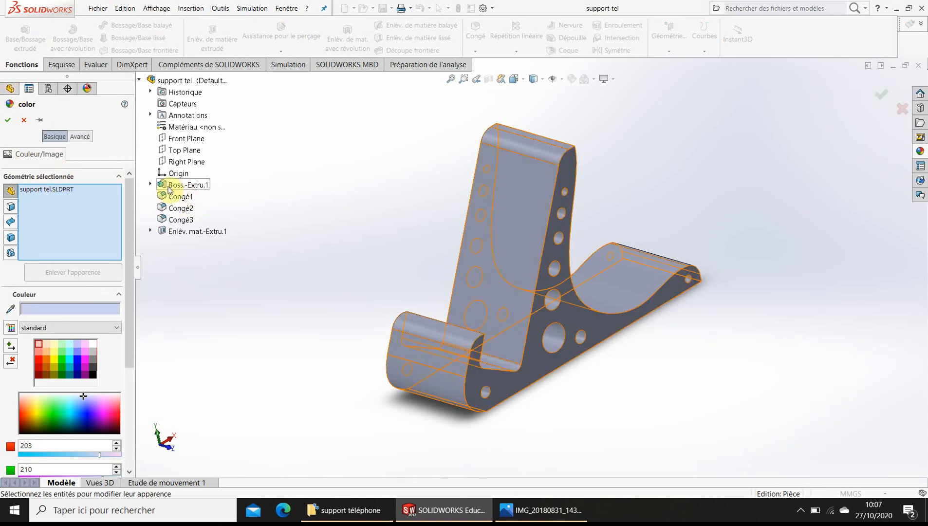
right_click(170, 91)
click(198, 103)
click(259, 199)
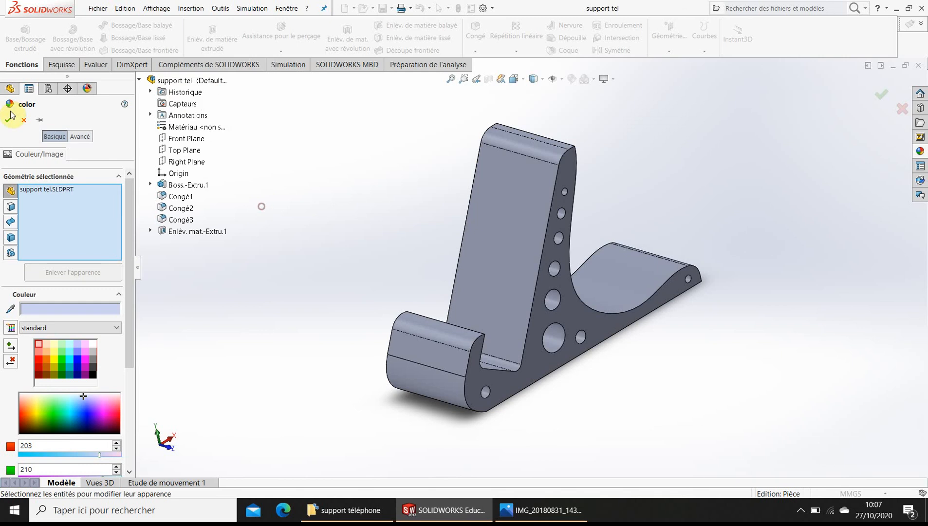
click(24, 120)
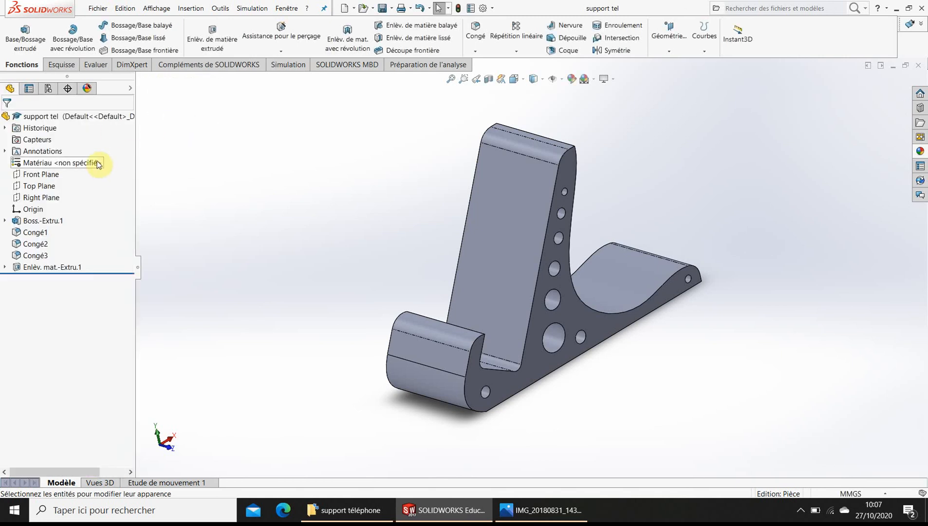
Step: Start editing the appearance of the whole "support tel" part and expand the Plastique category of the appearance library
right_click(68, 115)
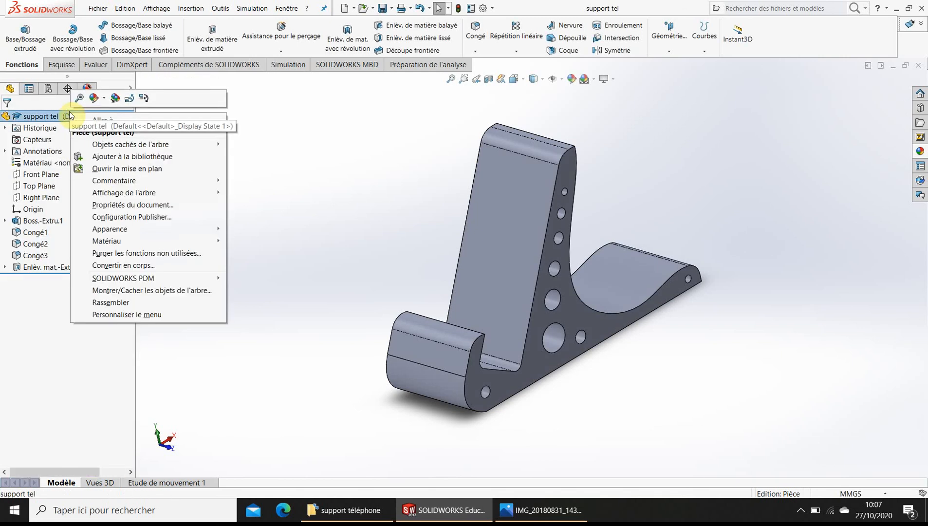
click(94, 98)
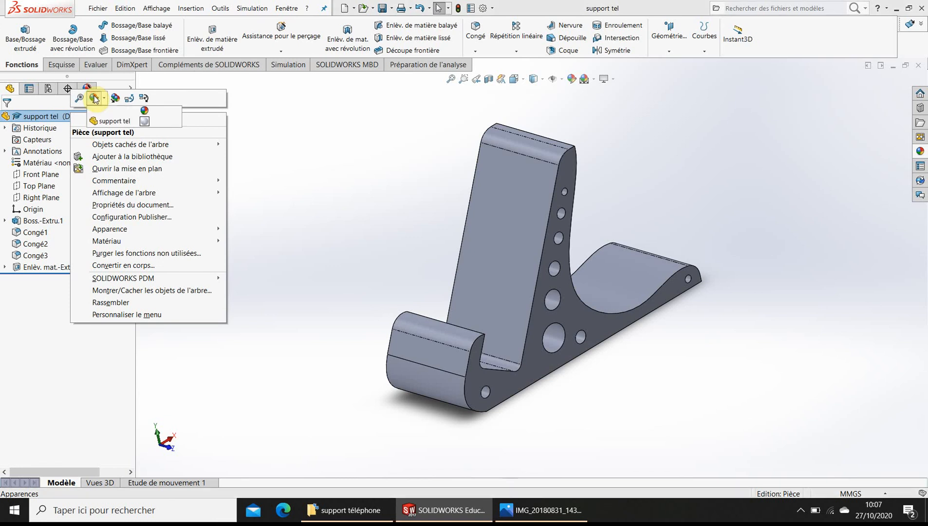
click(122, 125)
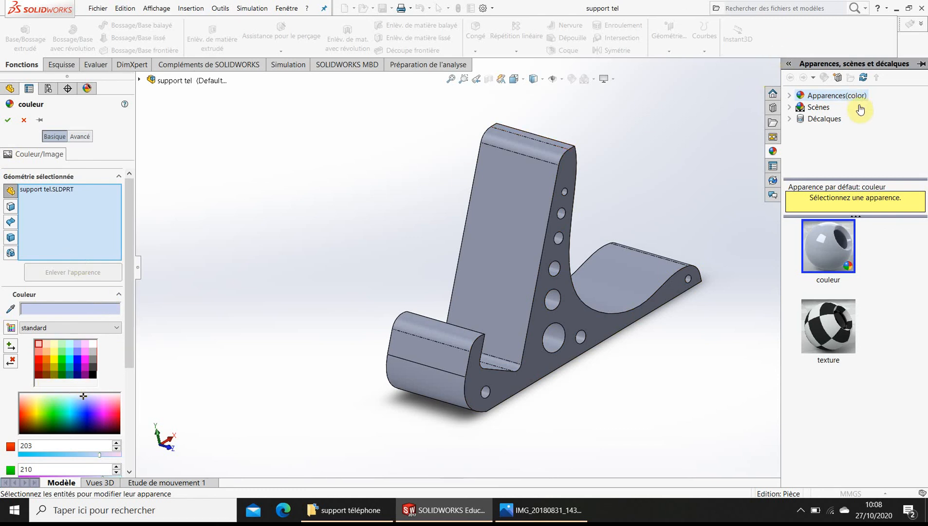
click(790, 96)
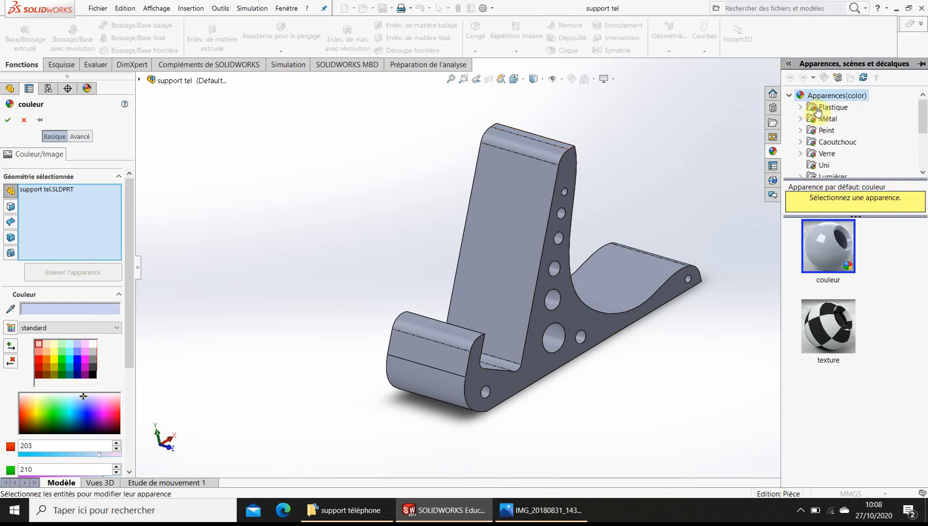
drag(920, 122, 922, 121)
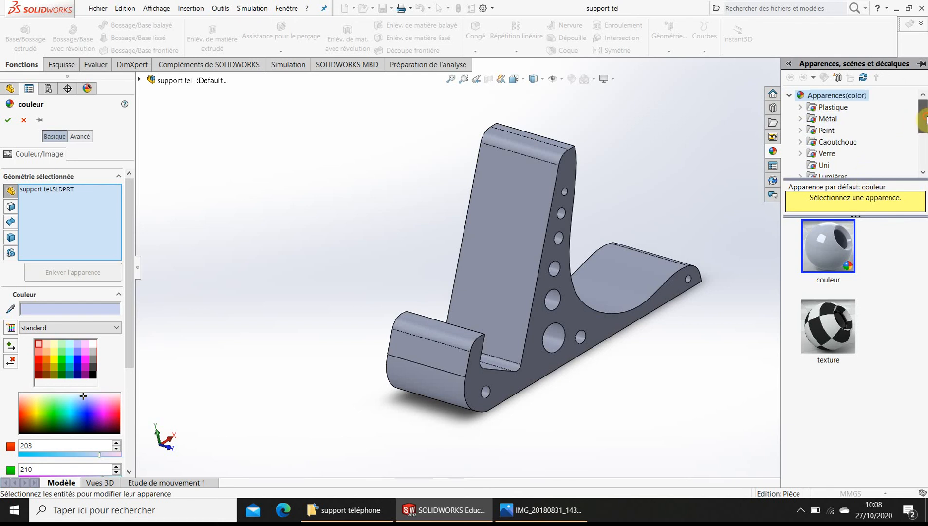
click(826, 106)
click(801, 107)
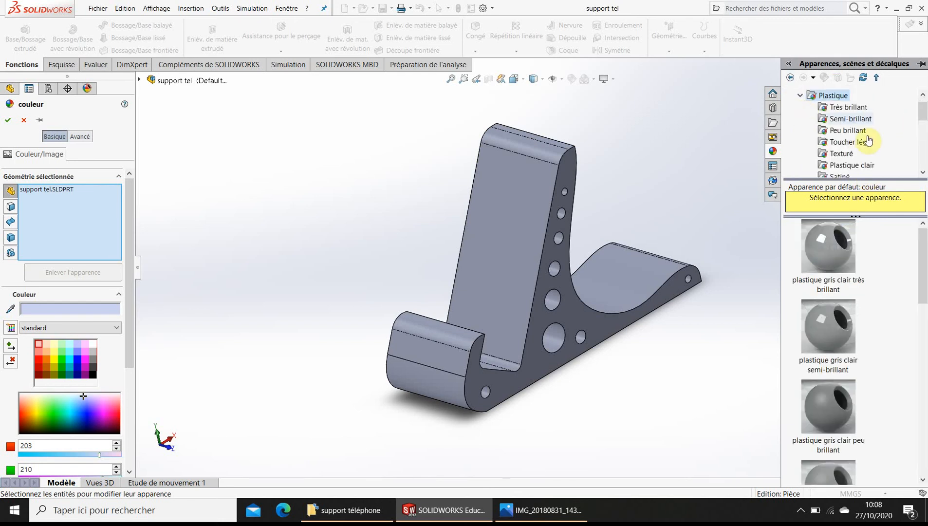
mouse_move(921, 125)
mouse_down()
mouse_move(925, 132)
mouse_move(925, 121)
mouse_up()
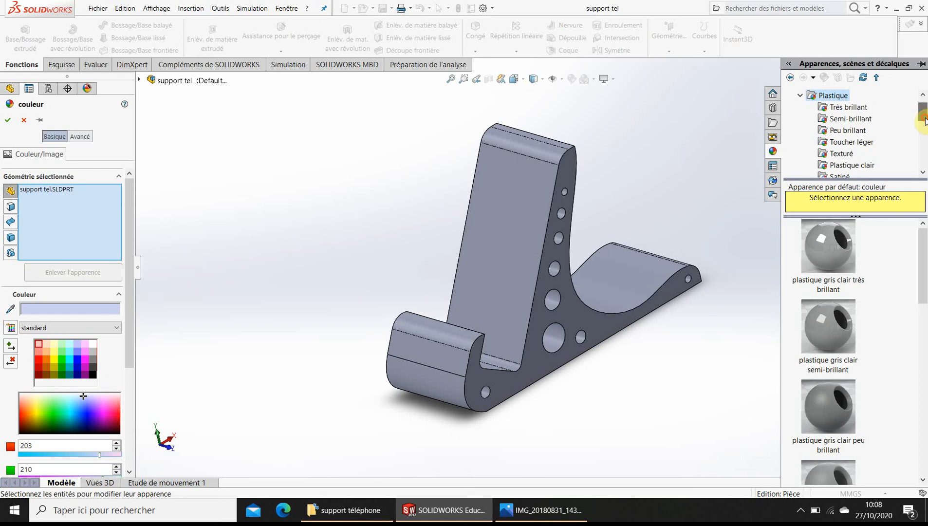
Step: Try "plastique rouge semi-brillant" on the part, replace it with "plastique bleu semi-brillant", and accept the appearance
click(849, 119)
drag(924, 280, 925, 411)
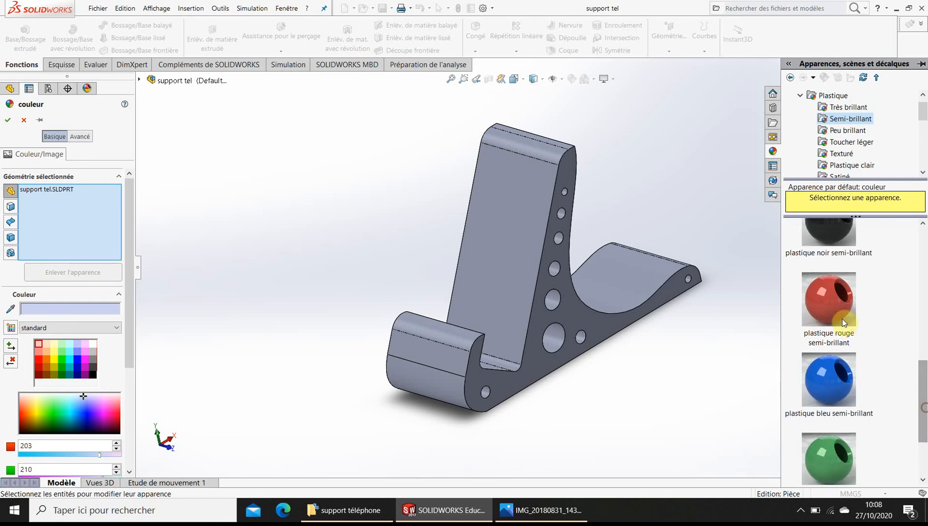
click(833, 303)
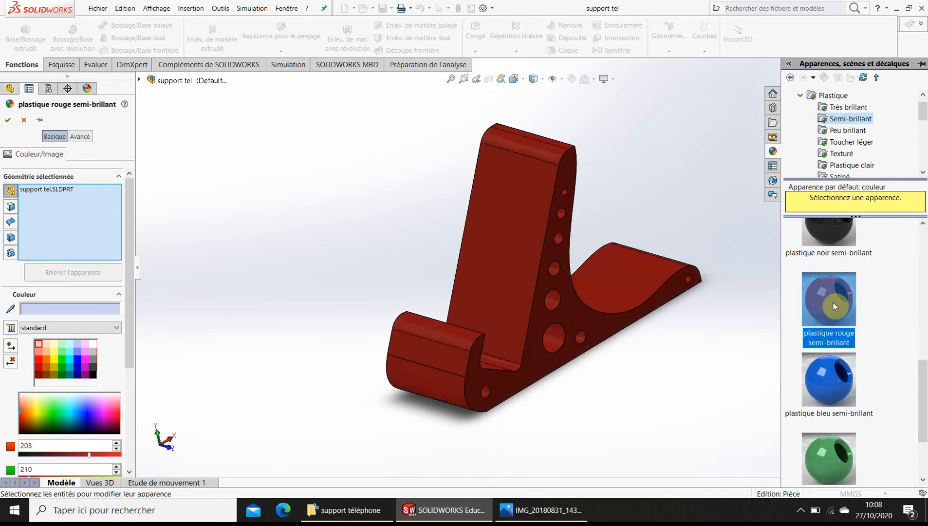
click(828, 378)
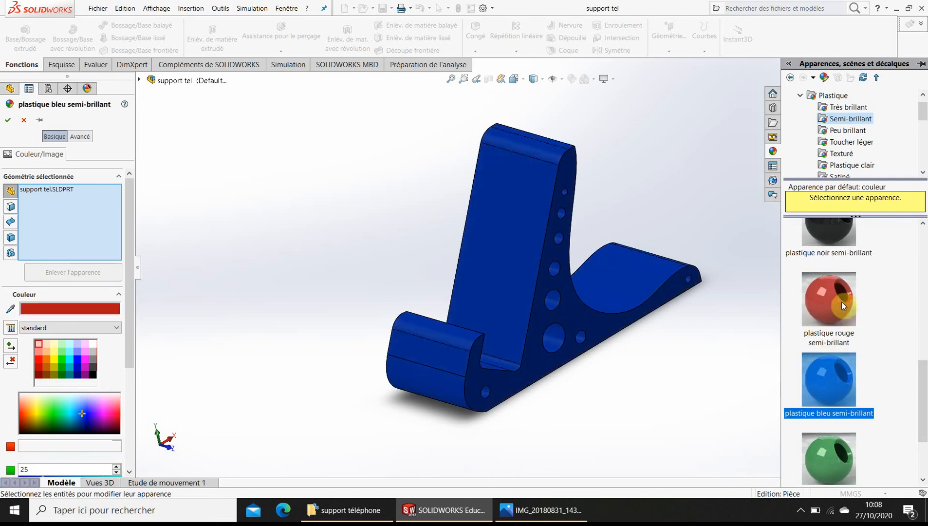
click(8, 120)
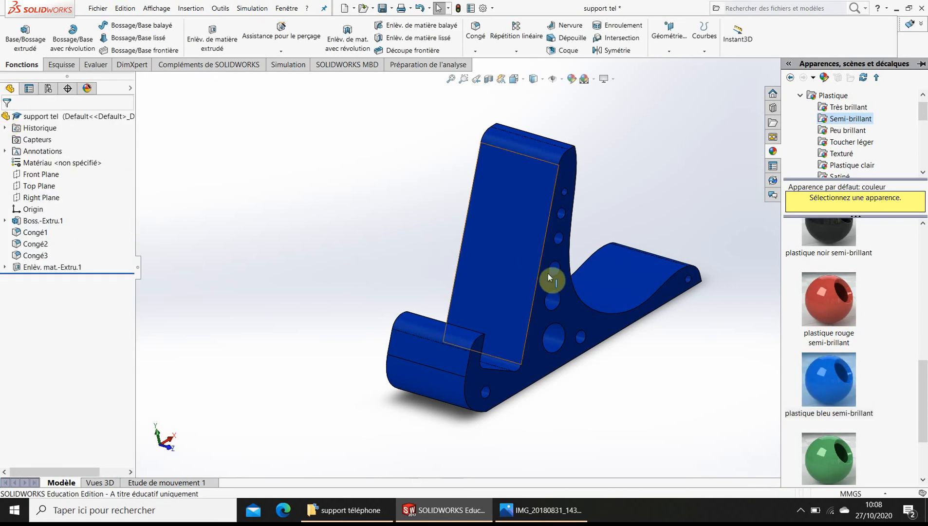
Step: Save the "support tel" part with its new blue plastic appearance
scroll(551, 273, up, 2)
scroll(553, 279, down, 3)
mouse_move(552, 286)
middle_down()
mouse_move(542, 266)
mouse_move(545, 278)
middle_up()
click(592, 219)
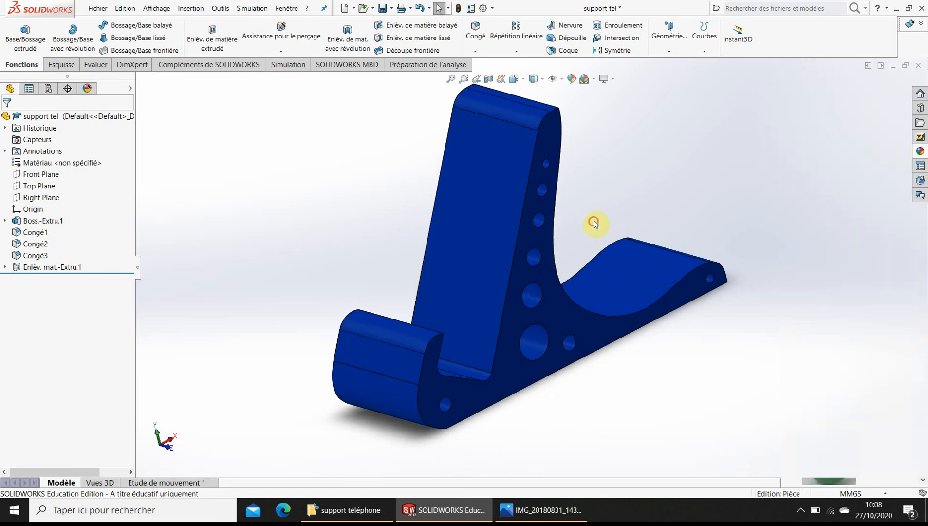
click(383, 9)
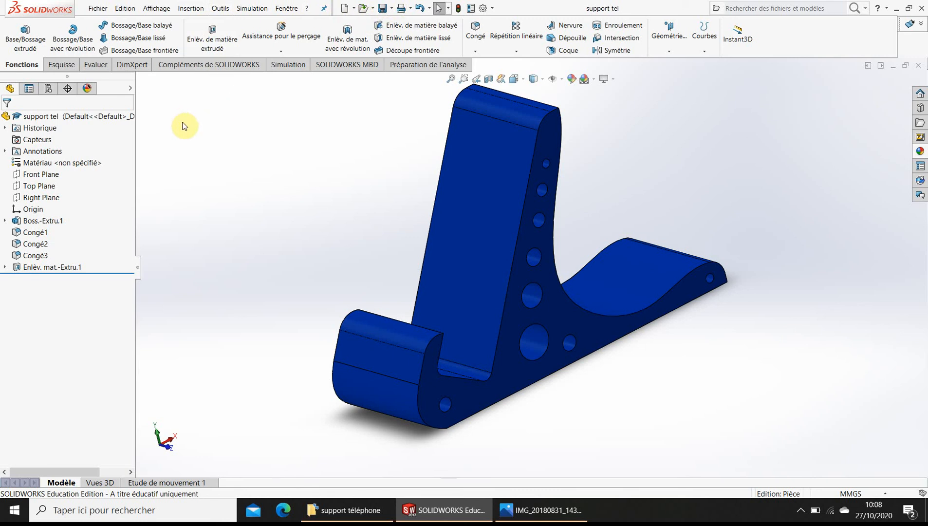
Step: Load the PhotoView 360 add-in and display its render tools
click(210, 65)
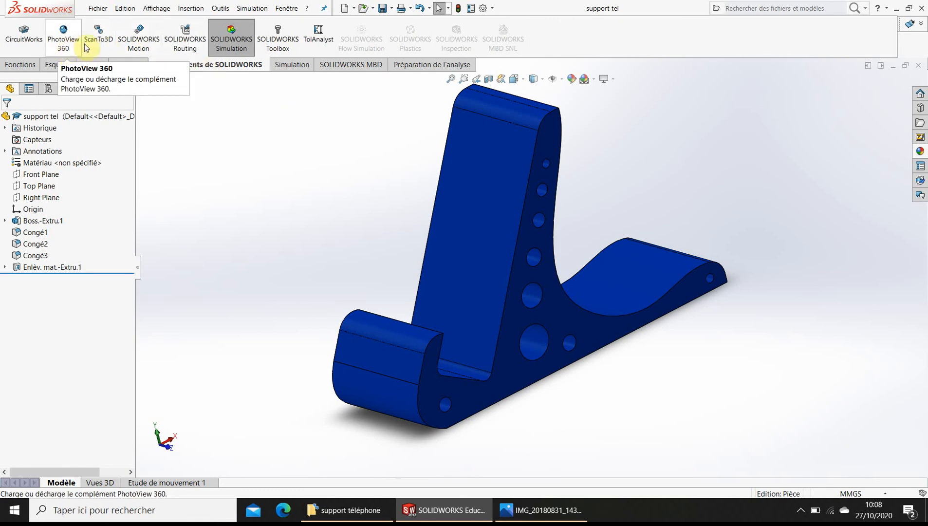
click(71, 49)
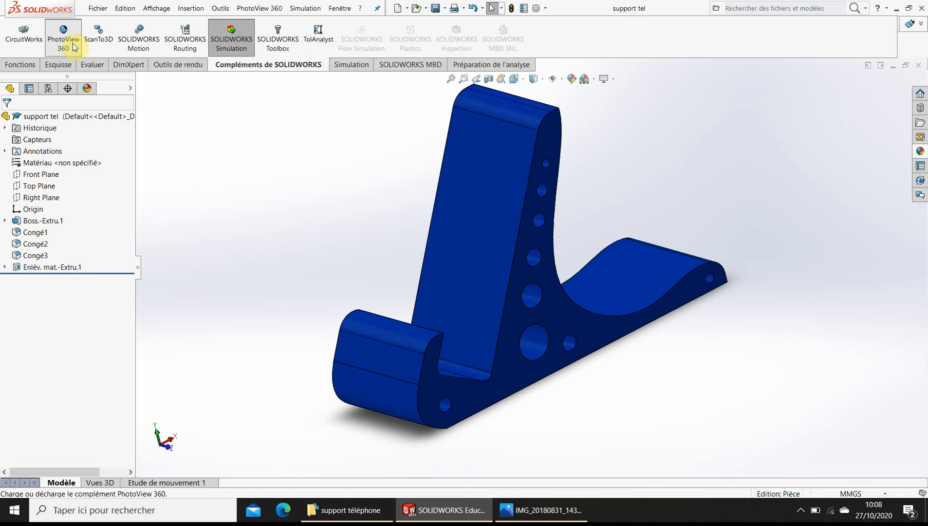
click(182, 67)
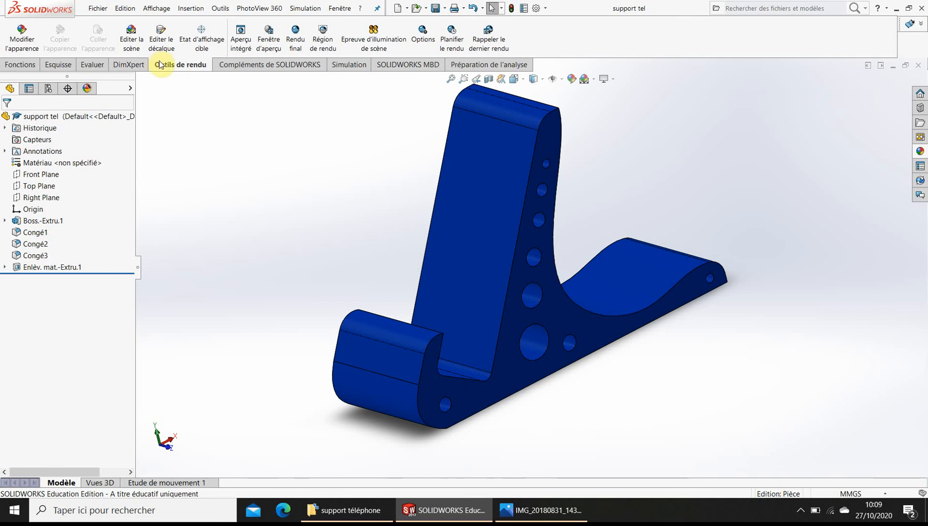
Step: Run a final render of the phone stand without camera or perspective, allowing PhotoView 360 through the Windows firewall on private networks
click(297, 40)
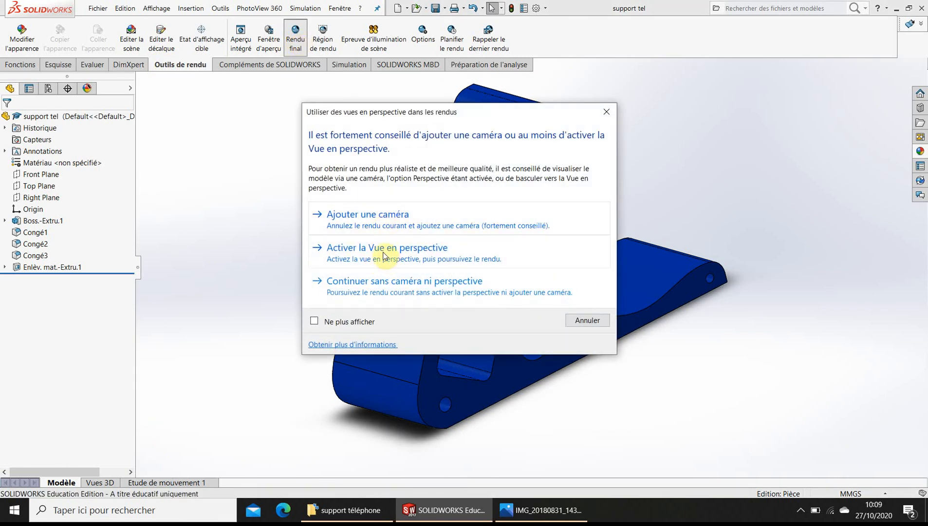
click(379, 284)
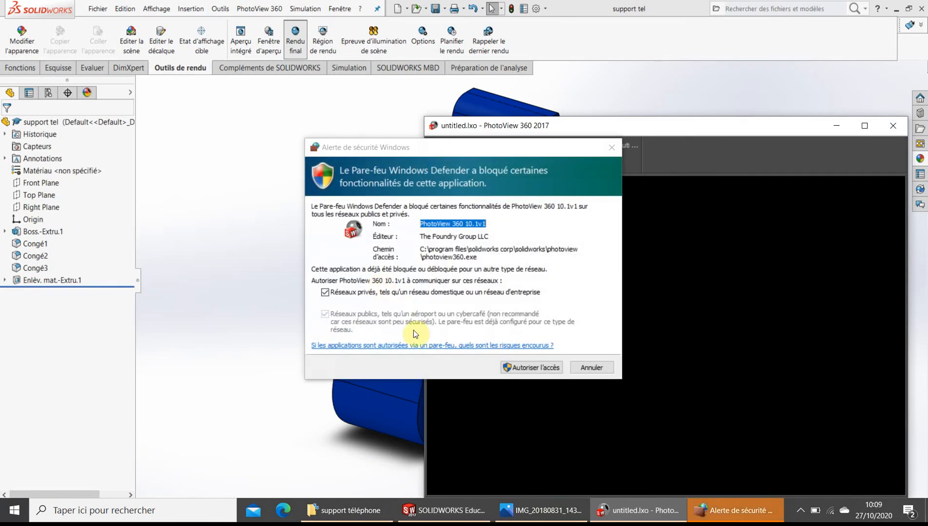
click(546, 367)
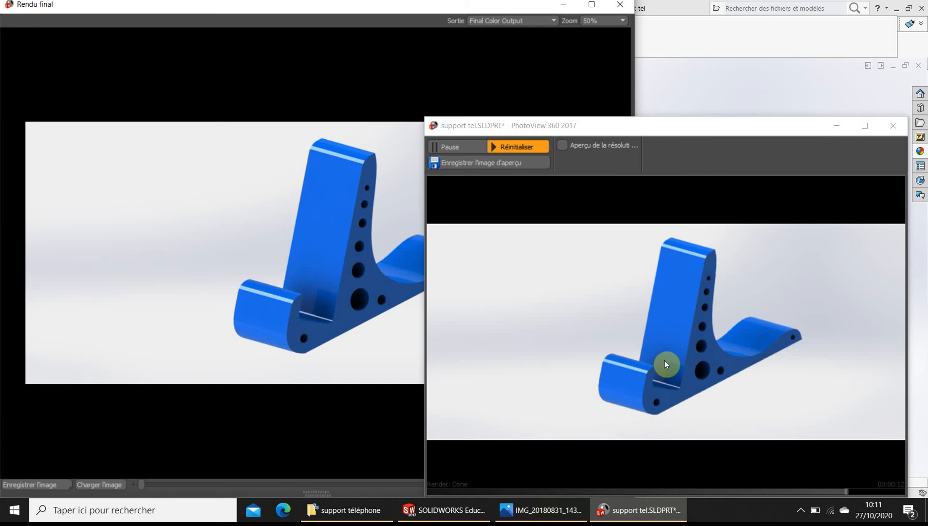
click(800, 510)
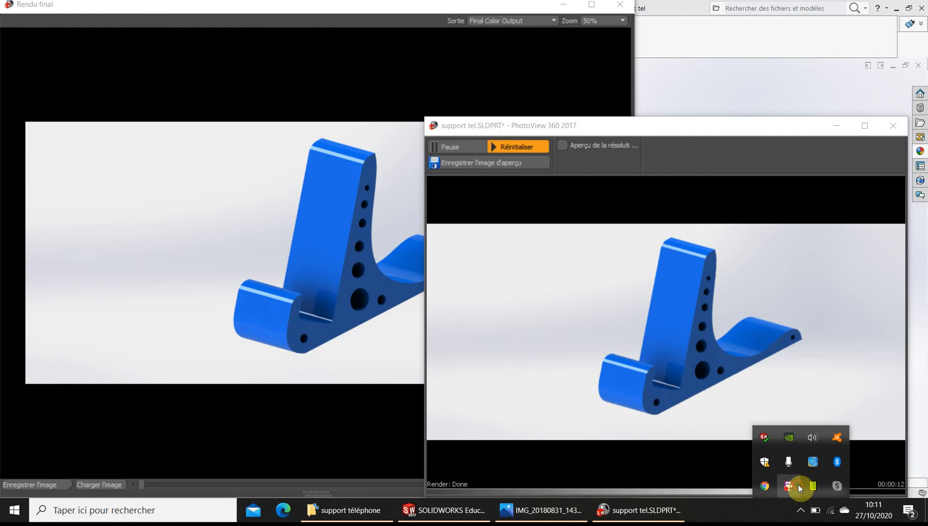
right_click(798, 484)
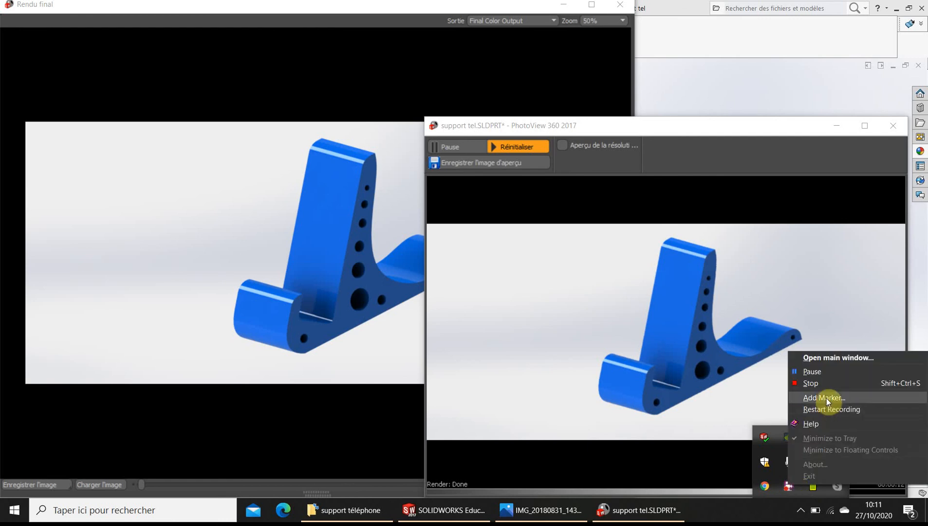